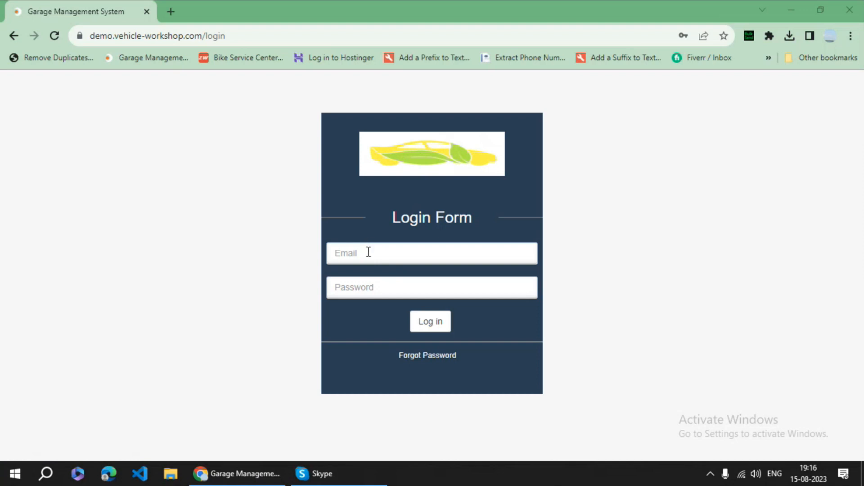
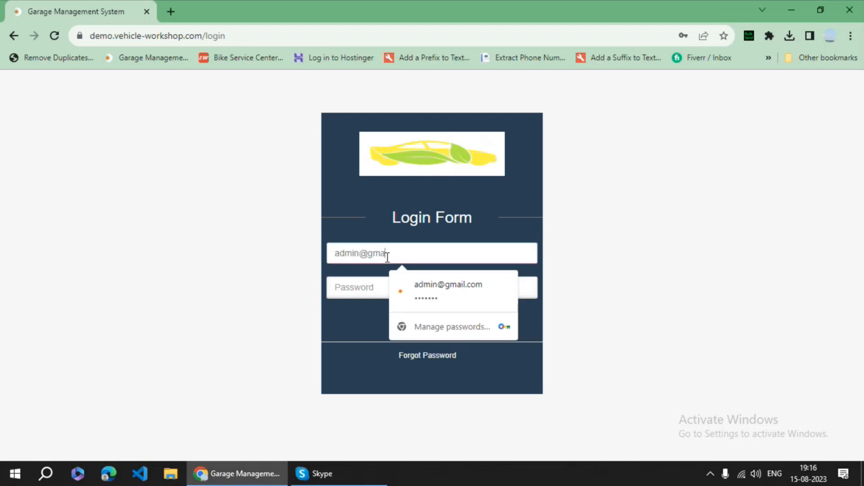
# - Log in to the Samar Car Spa dashboard with the admin e-mail and password
pyautogui.press('Tab')
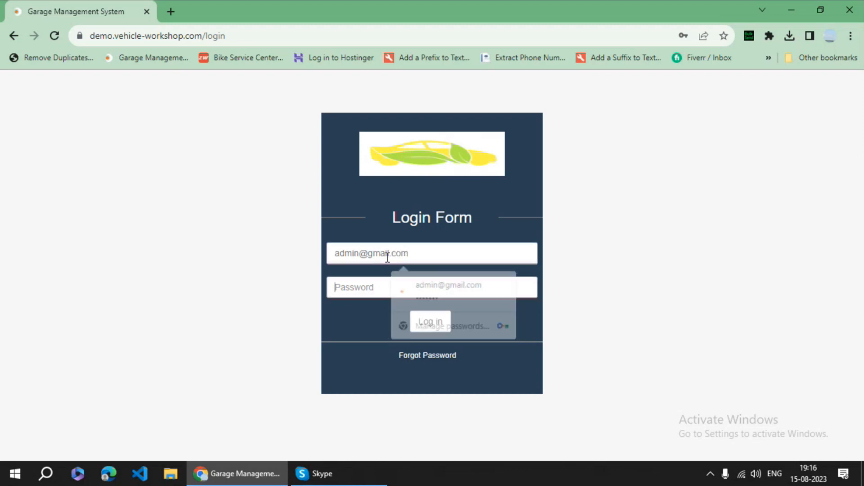
pyautogui.write('123')
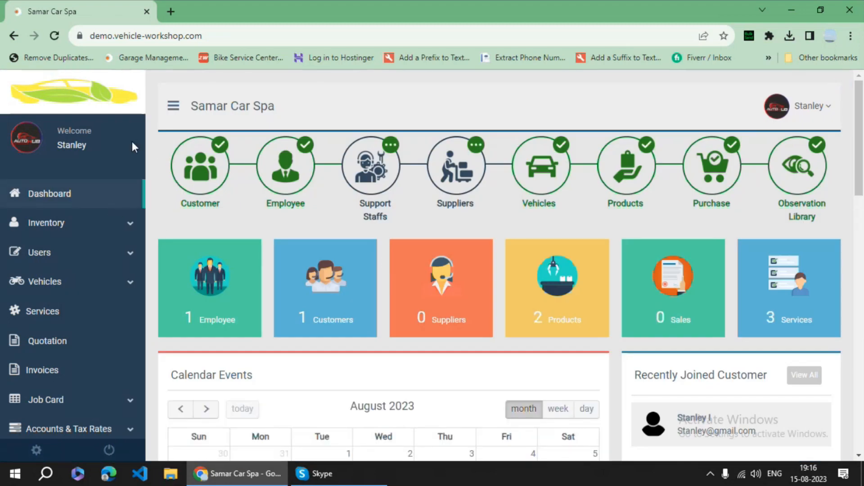
pyautogui.scroll(-3, 64, 178)
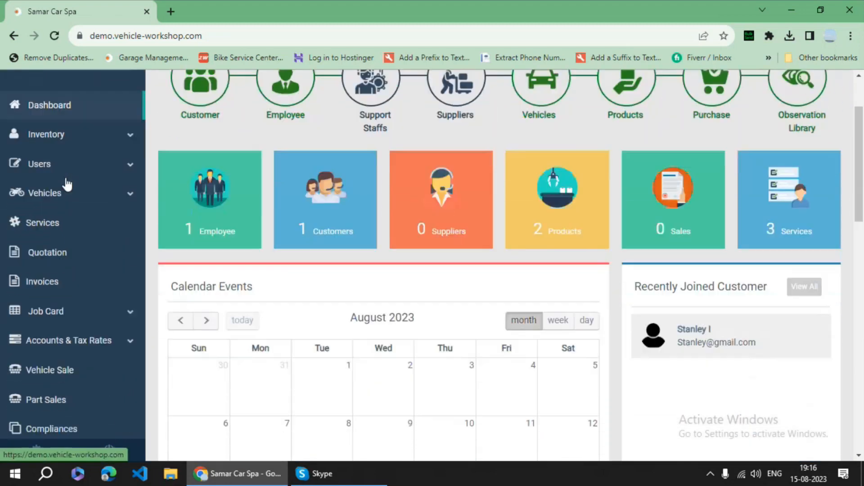
pyautogui.click(76, 158)
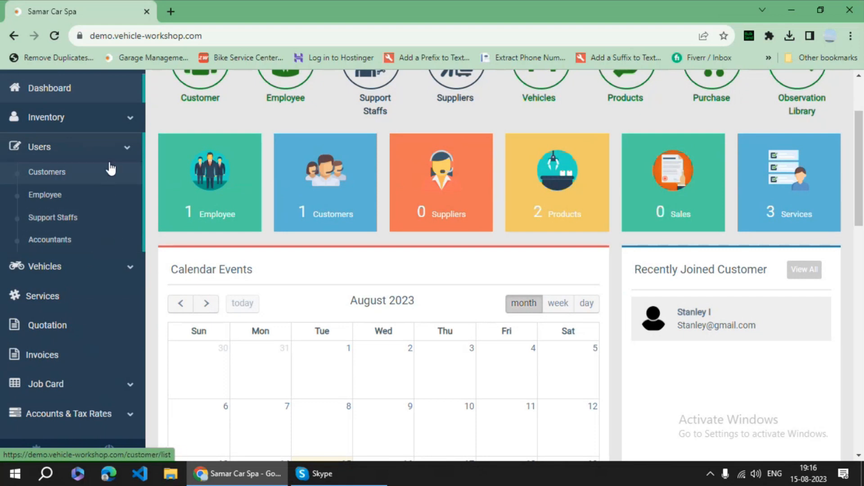
pyautogui.click(102, 148)
pyautogui.scroll(3, 133, 216)
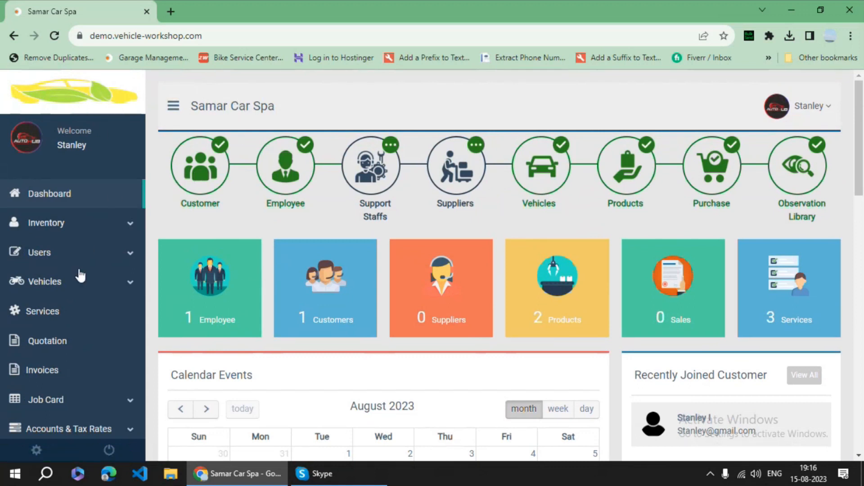
pyautogui.scroll(-2, 80, 275)
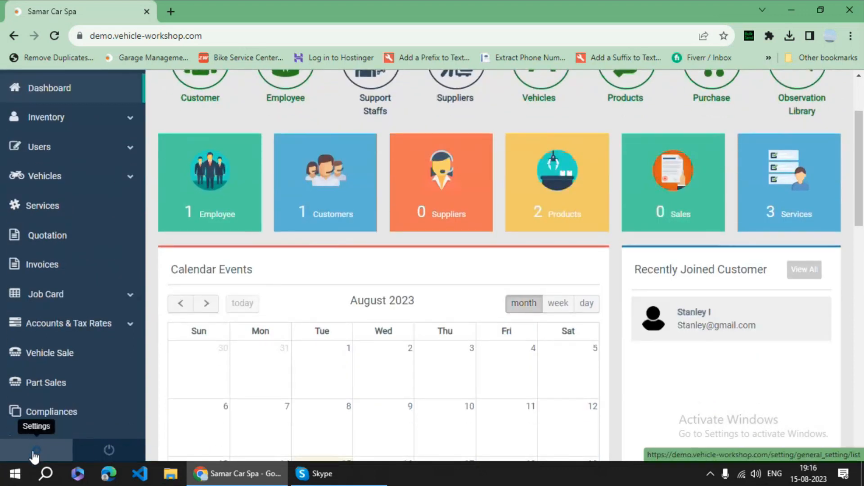
# - Open the system settings and scroll through the General Settings
pyautogui.click(106, 448)
pyautogui.scroll(-2, 301, 221)
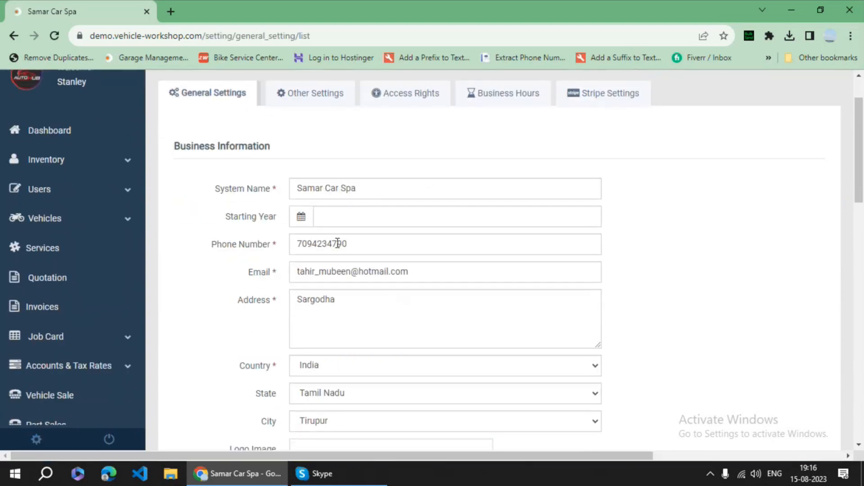
pyautogui.scroll(-5, 338, 243)
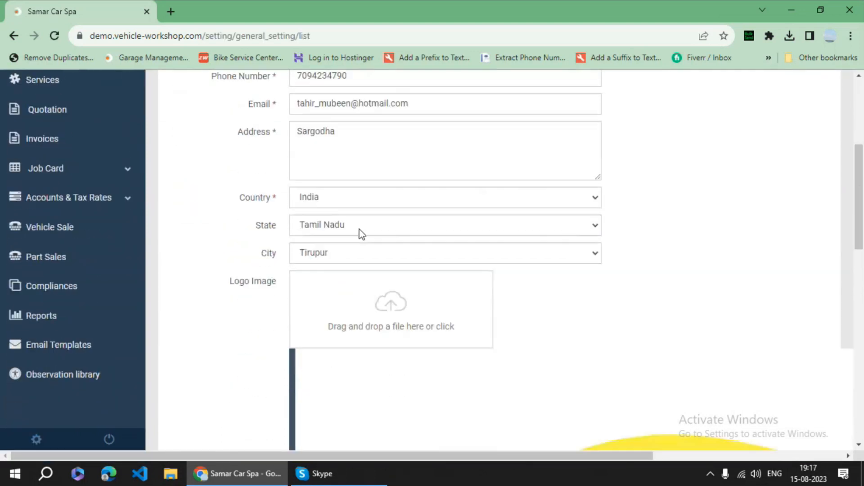
pyautogui.scroll(1, 275, 254)
pyautogui.scroll(5, 274, 253)
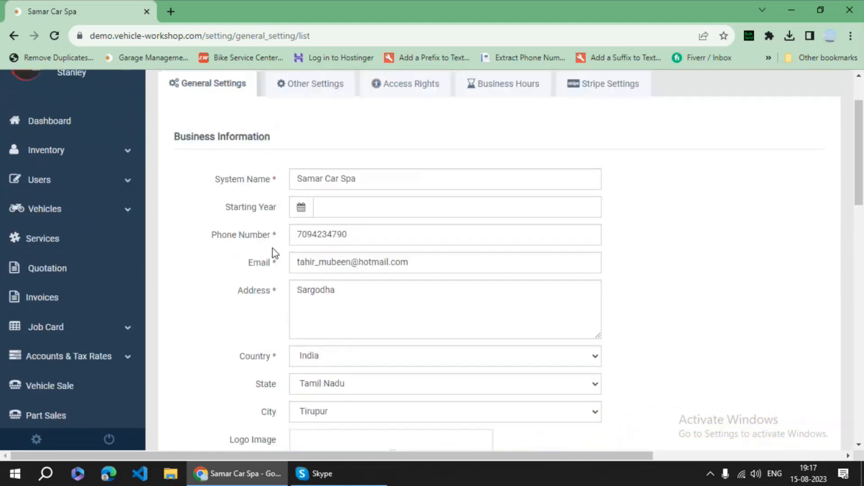
# - View Other Settings: UTC timezone, English, yyyy-mm-dd date format, Indian Rupee currency
pyautogui.click(319, 158)
pyautogui.scroll(-2, 310, 252)
pyautogui.scroll(-1, 310, 252)
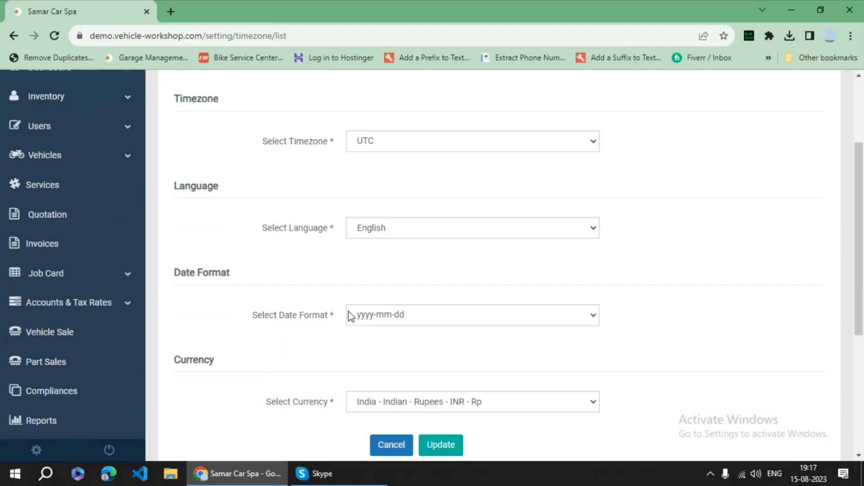
pyautogui.scroll(-2, 338, 316)
pyautogui.scroll(5, 338, 322)
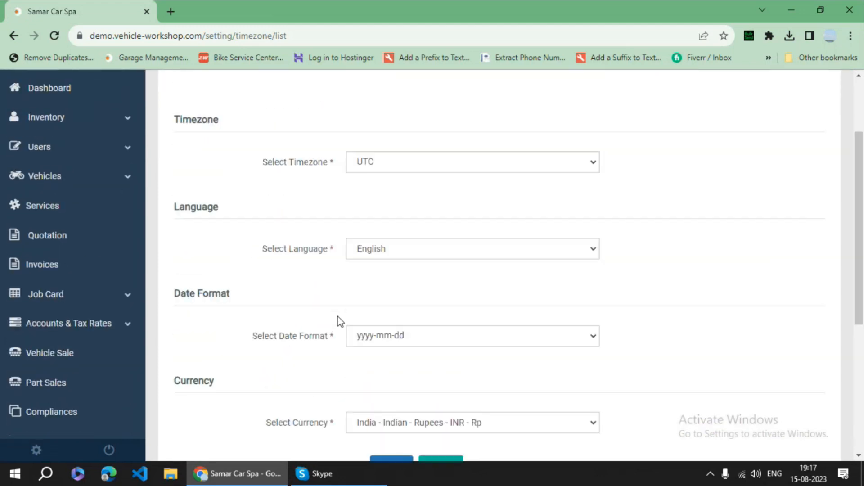
# - Open Access Rights, then expand, review and collapse the Customer permissions table
pyautogui.click(411, 161)
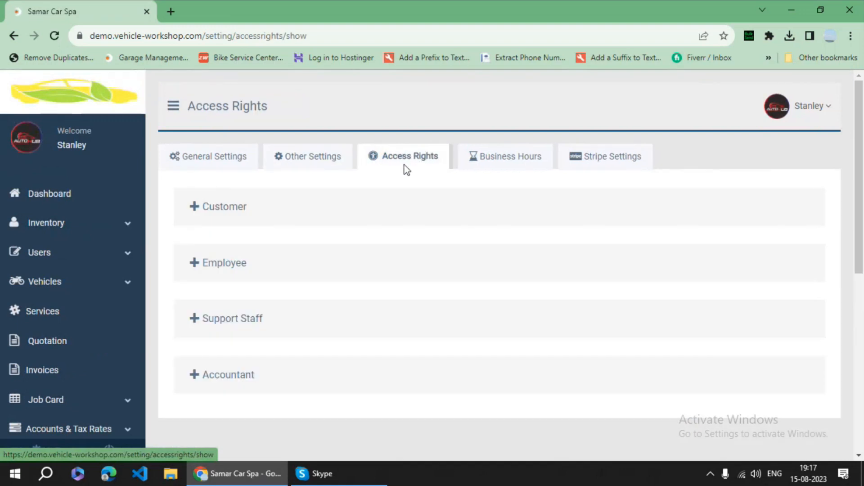
pyautogui.click(195, 212)
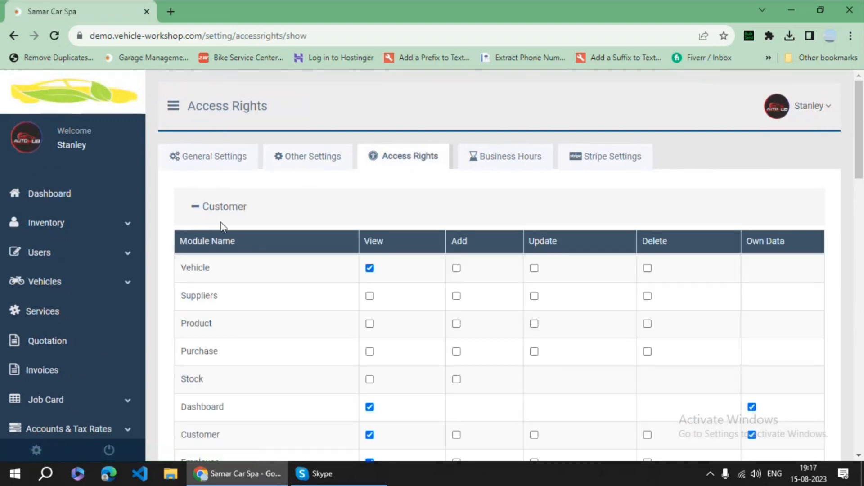
pyautogui.scroll(-1, 259, 221)
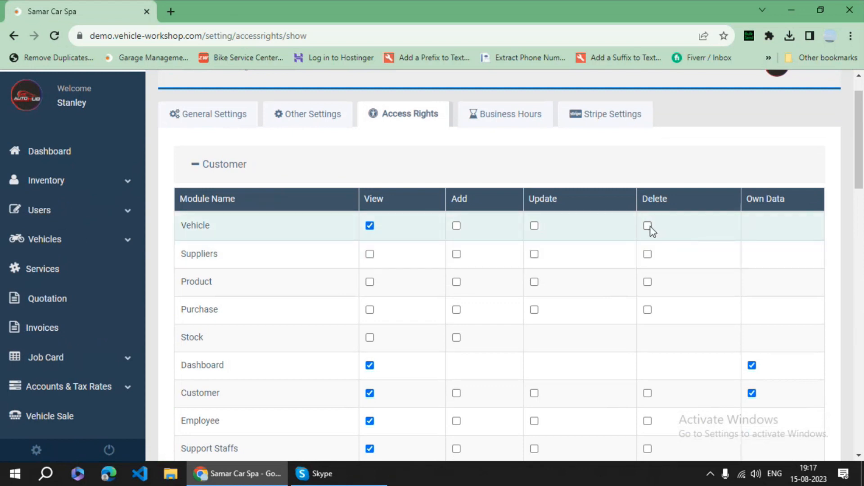
pyautogui.scroll(-3, 290, 252)
pyautogui.scroll(1, 290, 252)
pyautogui.scroll(2, 289, 252)
pyautogui.click(237, 212)
pyautogui.scroll(-1, 270, 231)
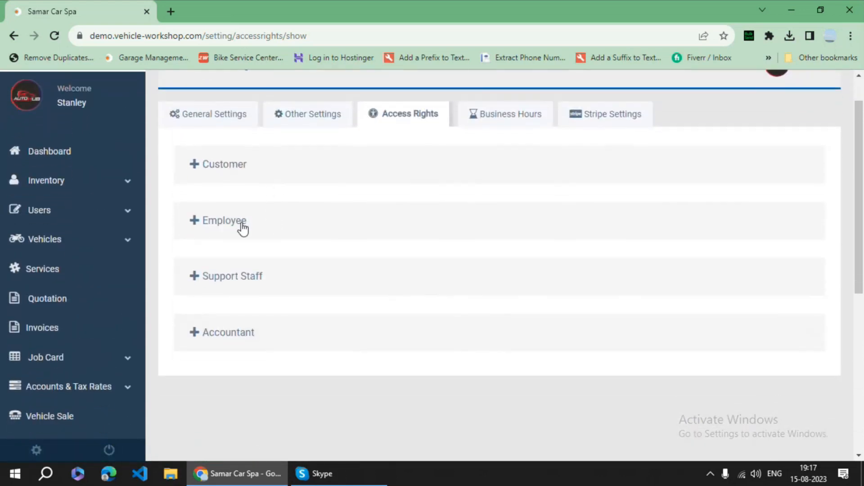
# - Expand, review and collapse the Employee permissions table
pyautogui.click(242, 228)
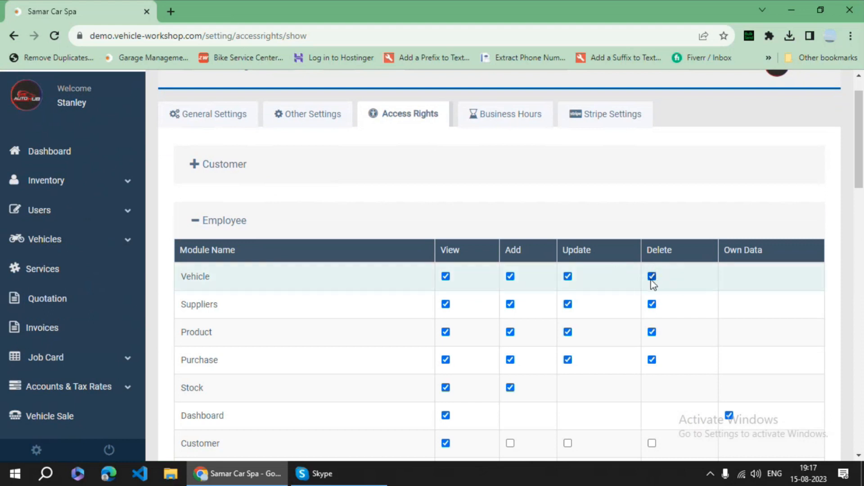
pyautogui.scroll(-1, 604, 361)
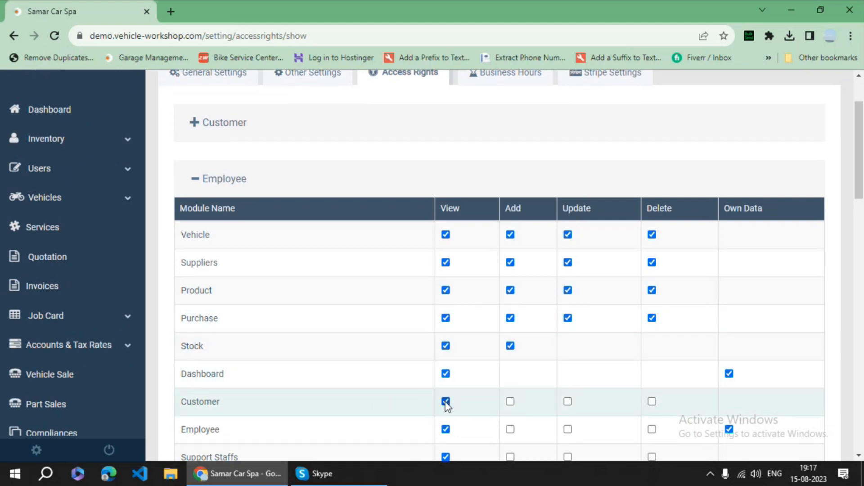
pyautogui.click(221, 185)
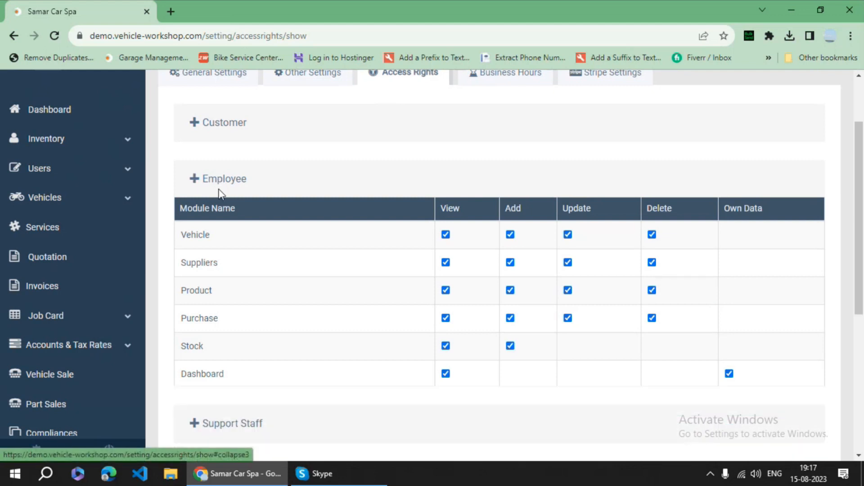
pyautogui.scroll(1, 249, 220)
pyautogui.scroll(1, 249, 221)
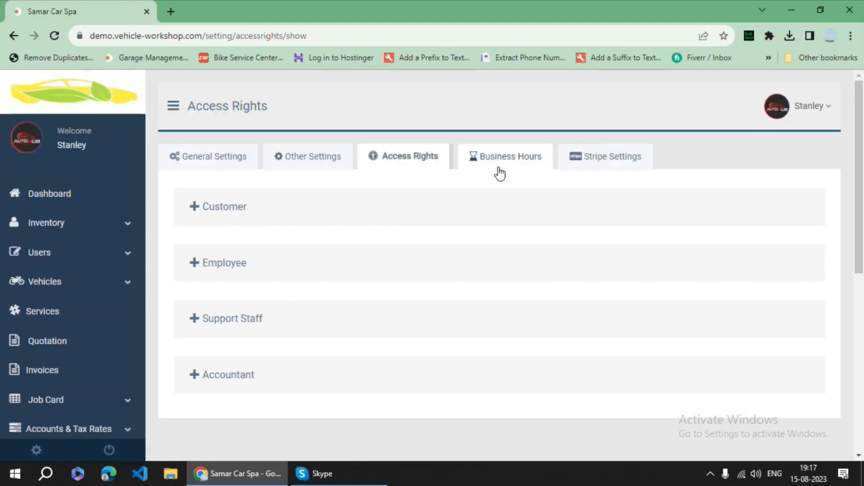
# - View Business Hours and the empty Stripe API key settings, then return to the dashboard
pyautogui.click(498, 170)
pyautogui.scroll(-2, 437, 294)
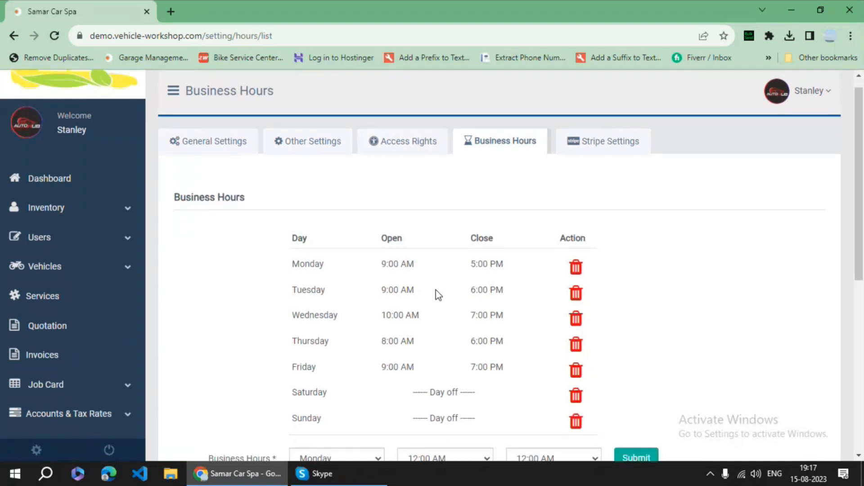
pyautogui.click(609, 111)
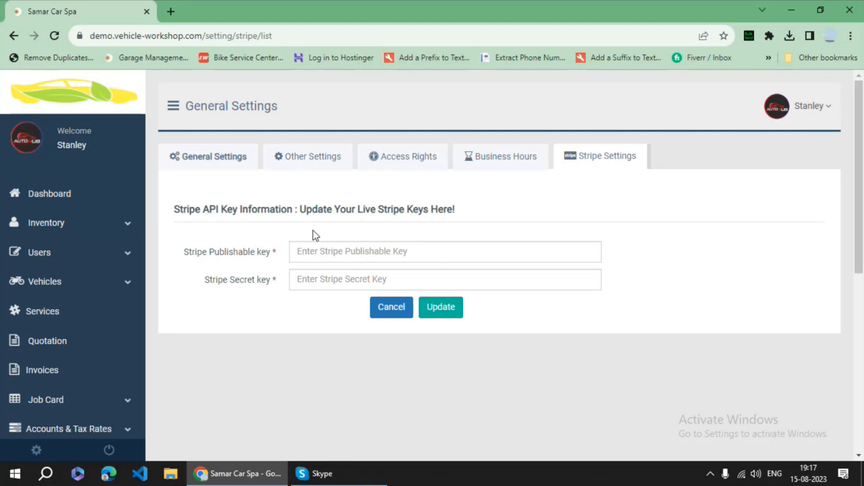
pyautogui.click(83, 198)
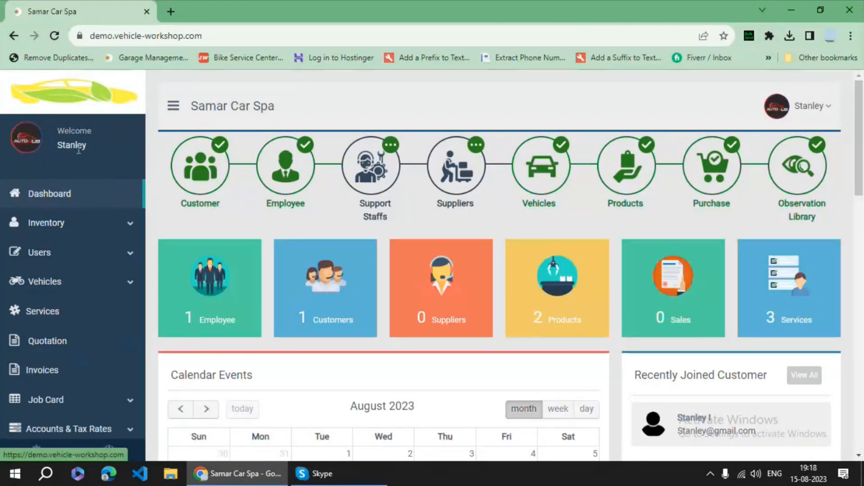
# - Visit the admin profile page and leave it without saving
pyautogui.click(822, 116)
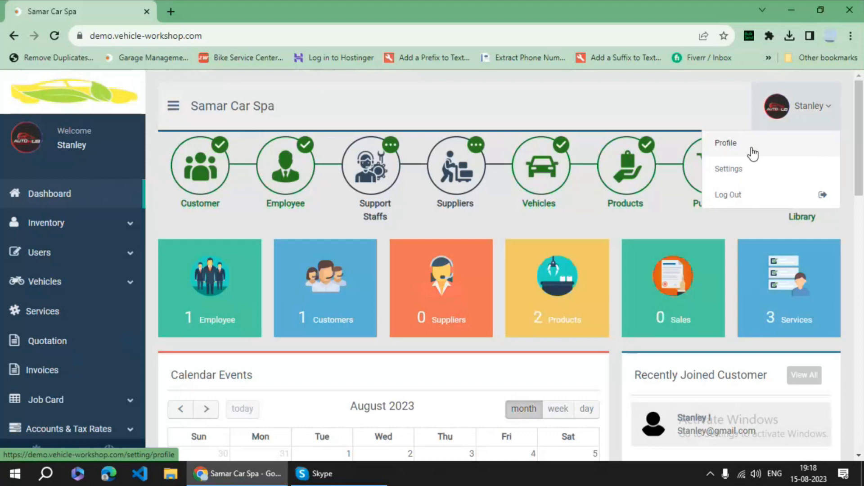
pyautogui.click(753, 155)
pyautogui.scroll(-4, 434, 259)
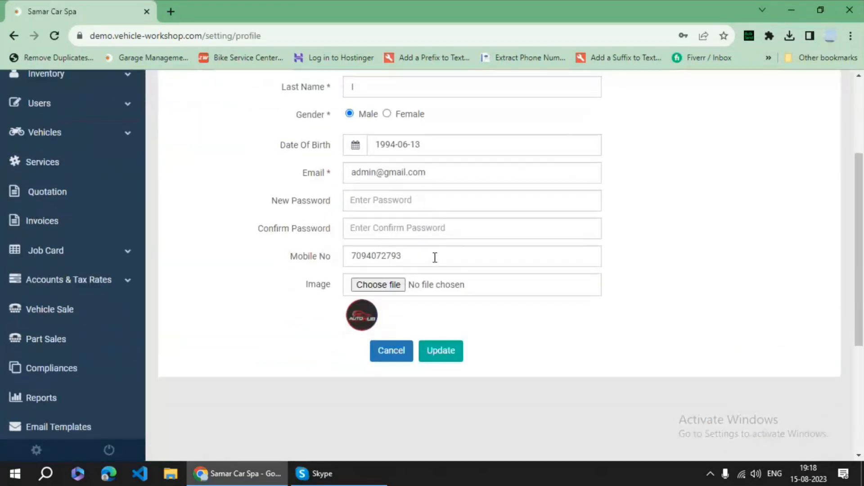
pyautogui.click(389, 311)
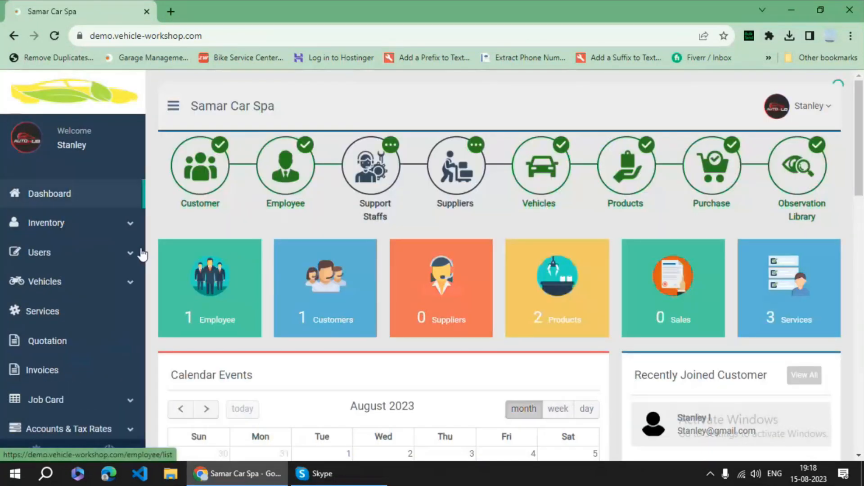
# - Expand Inventory and Users in the sidebar and open the Customers list
pyautogui.scroll(-1, 77, 207)
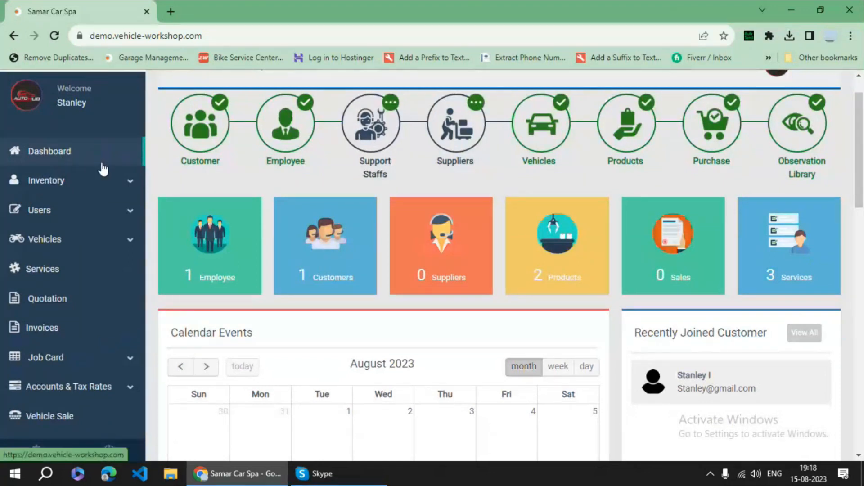
pyautogui.click(67, 182)
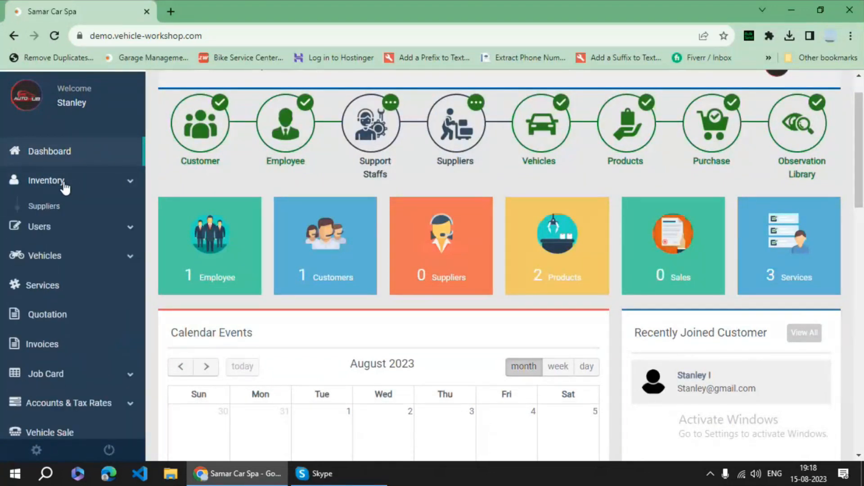
pyautogui.click(63, 215)
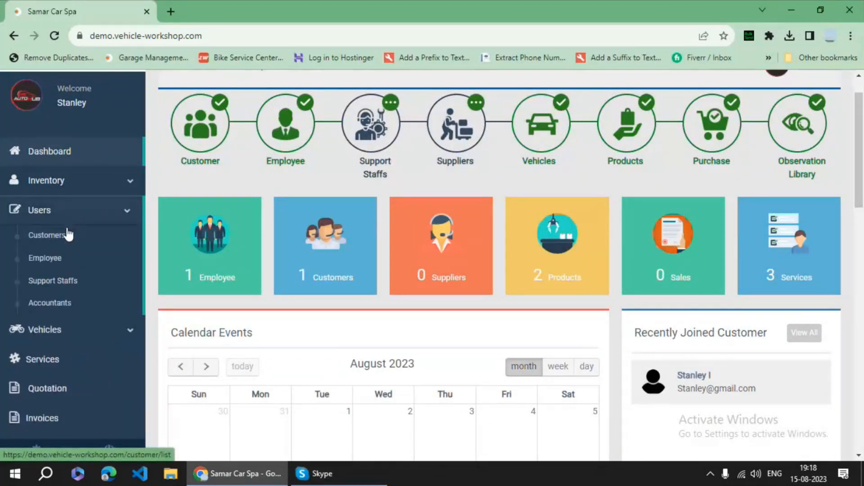
pyautogui.click(47, 235)
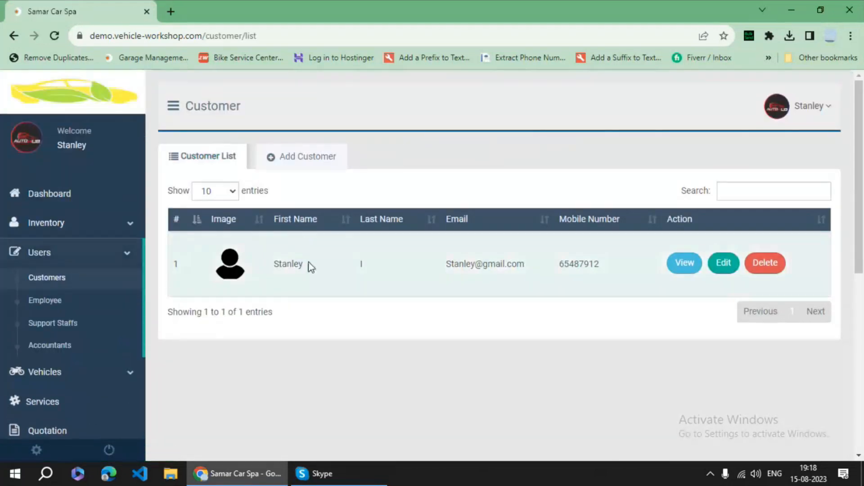
# - Open the new-customer form, try the Email and Password fields, then cancel it
pyautogui.click(288, 157)
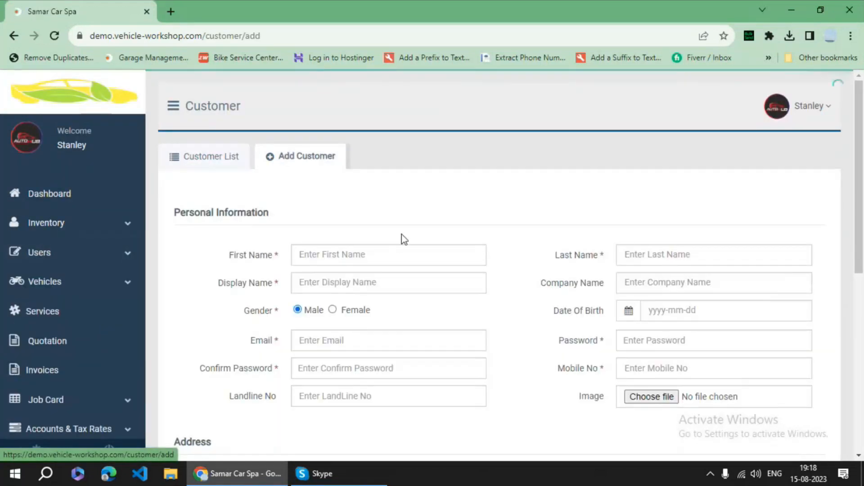
pyautogui.scroll(-1, 370, 249)
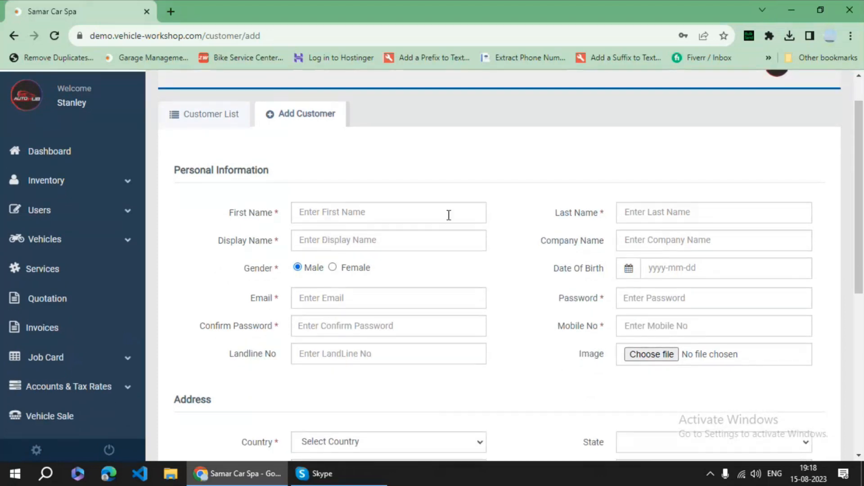
pyautogui.scroll(-1, 366, 245)
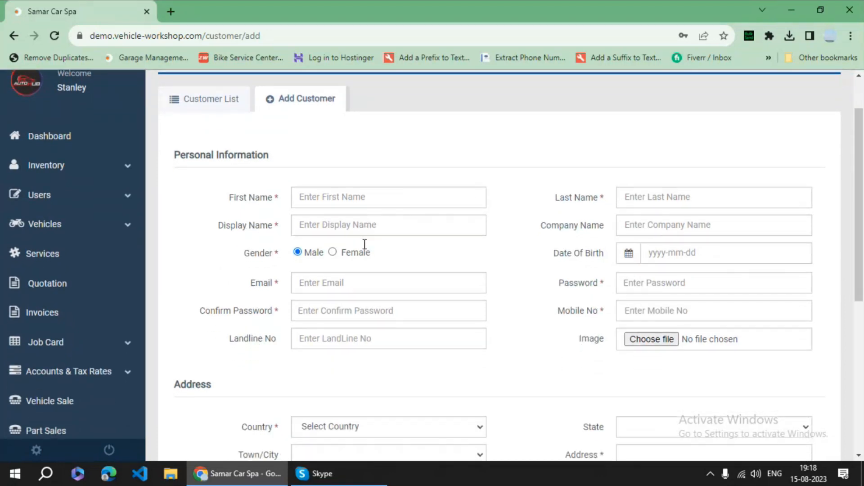
pyautogui.click(345, 261)
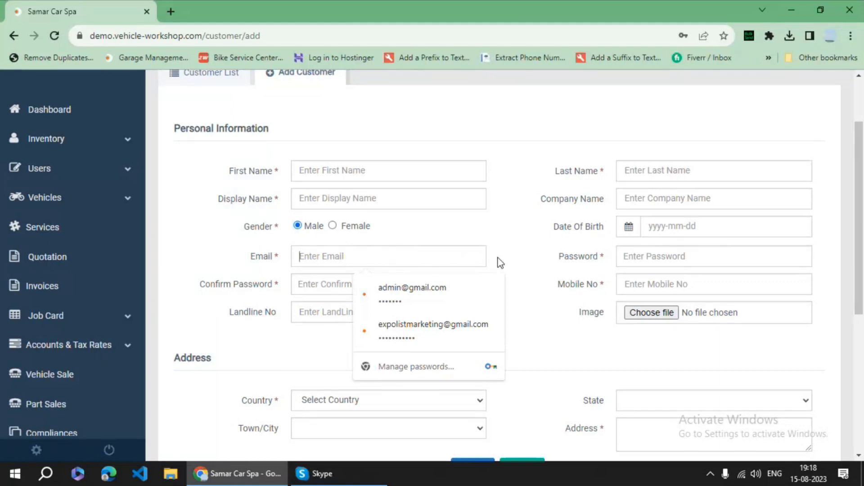
pyautogui.click(633, 257)
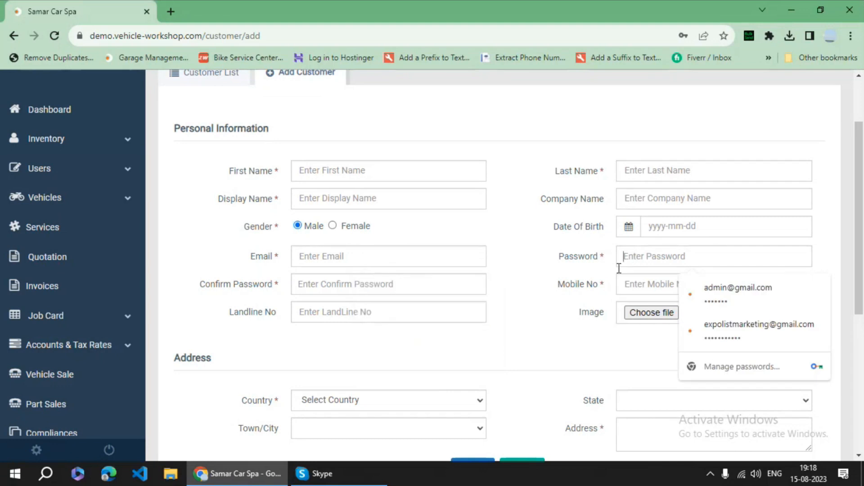
pyautogui.scroll(-2, 549, 293)
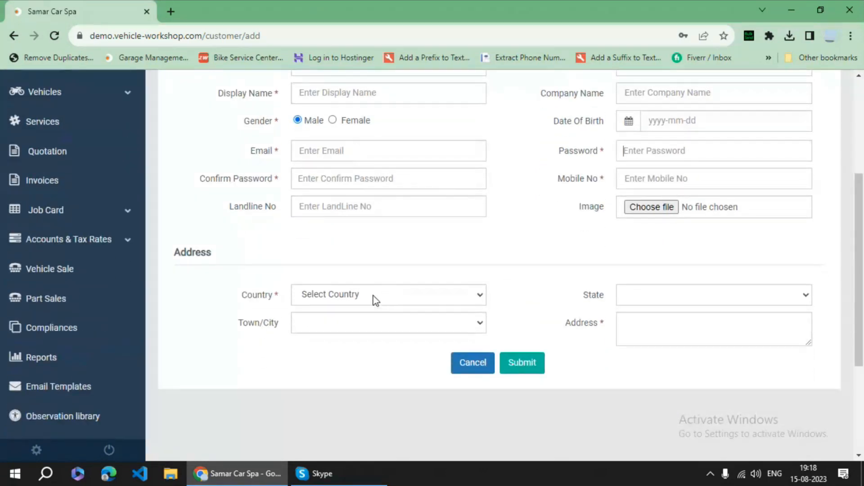
pyautogui.click(477, 366)
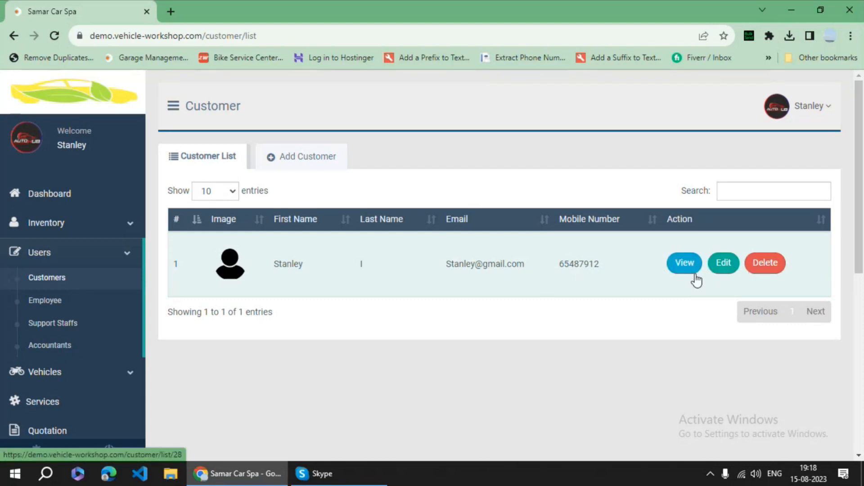
# - Briefly open the existing customer's edit form, then open the Employee list under Users
pyautogui.click(723, 266)
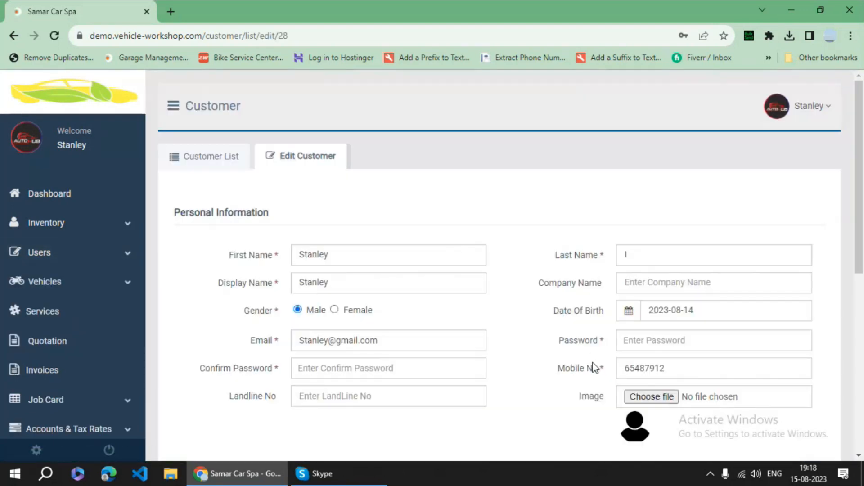
pyautogui.scroll(-1, 315, 277)
pyautogui.click(68, 231)
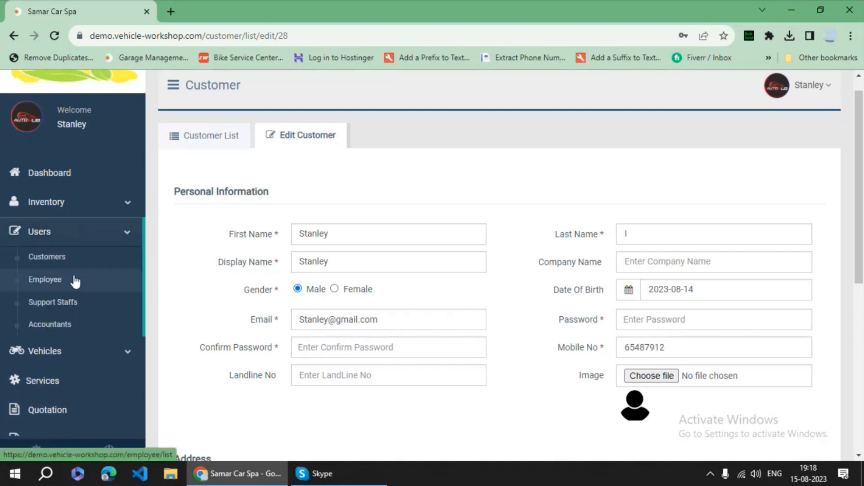
pyautogui.click(64, 280)
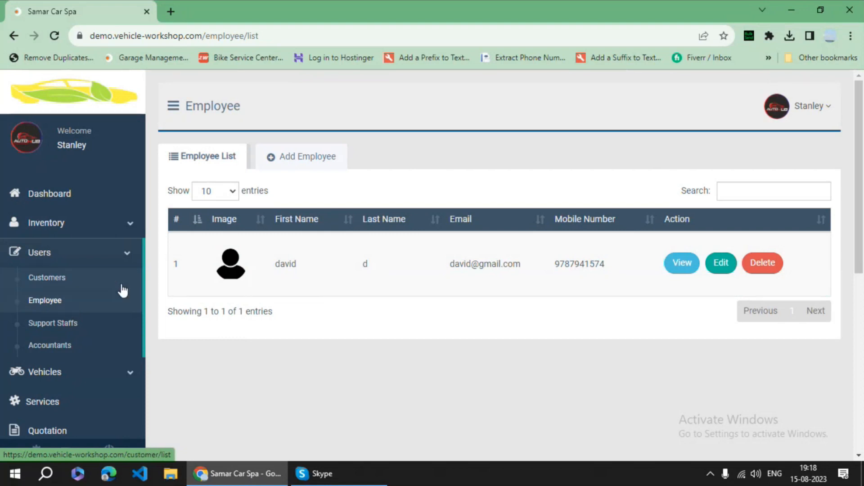
# - Open the Add Employee form and cancel it
pyautogui.click(300, 160)
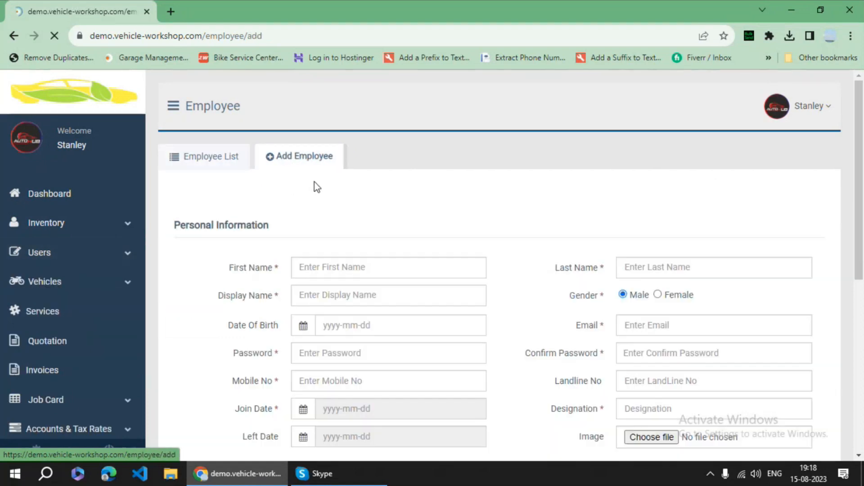
pyautogui.scroll(-5, 450, 225)
pyautogui.click(475, 361)
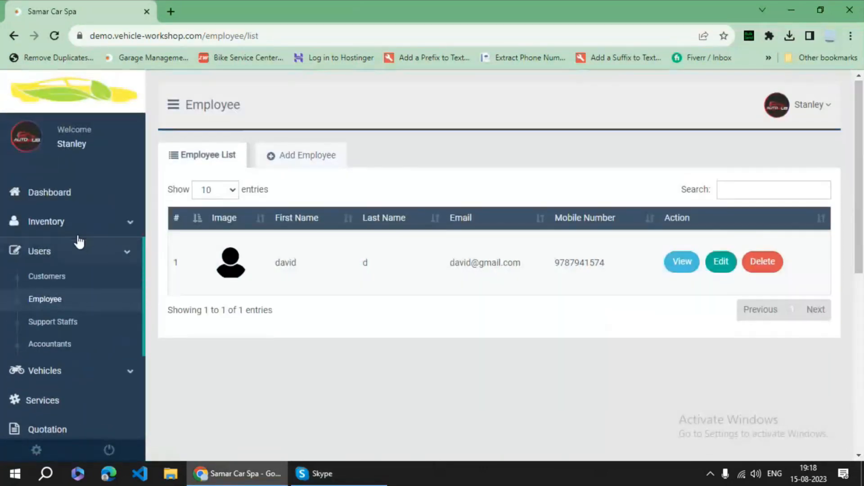
# - Collapse the Users menu and open the Quotation list
pyautogui.scroll(-1, 115, 219)
pyautogui.click(115, 218)
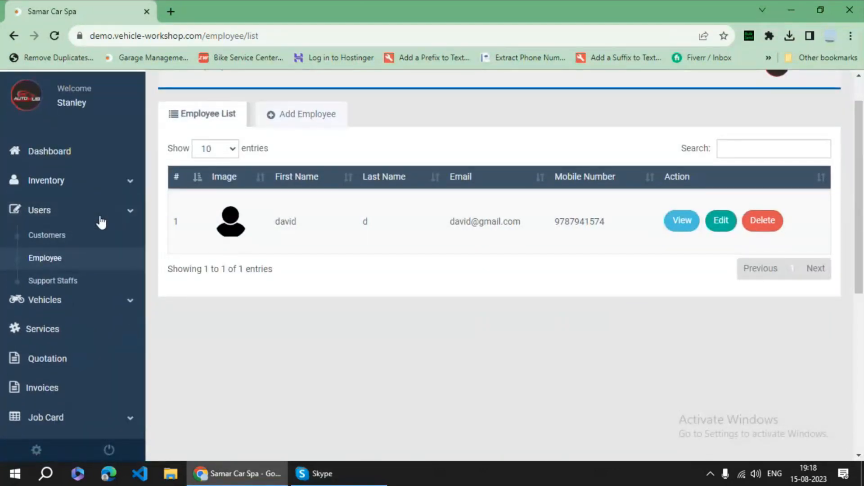
pyautogui.scroll(-1, 88, 243)
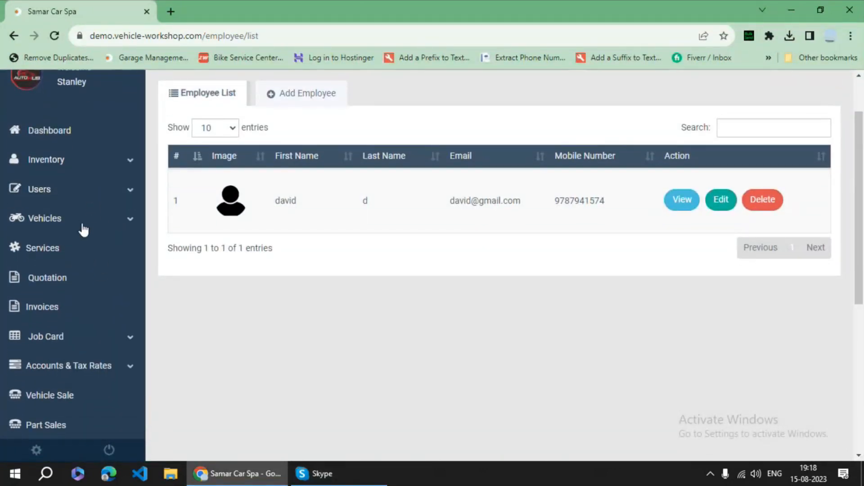
pyautogui.scroll(-1, 81, 225)
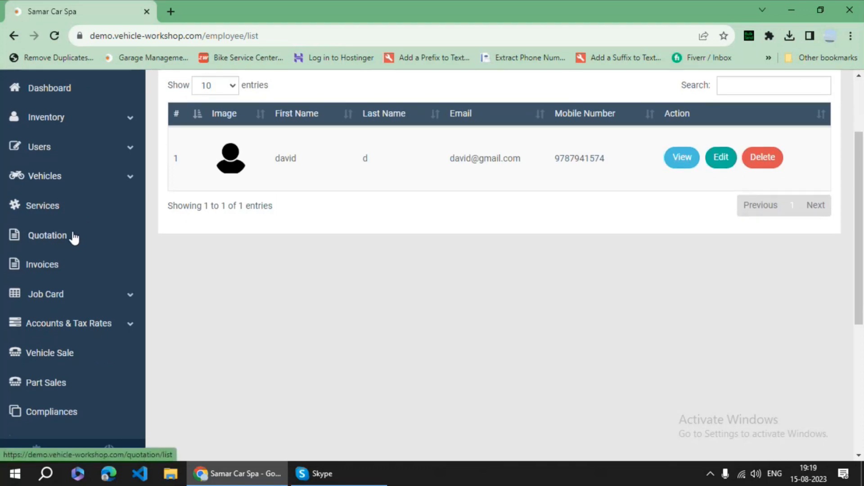
pyautogui.click(74, 238)
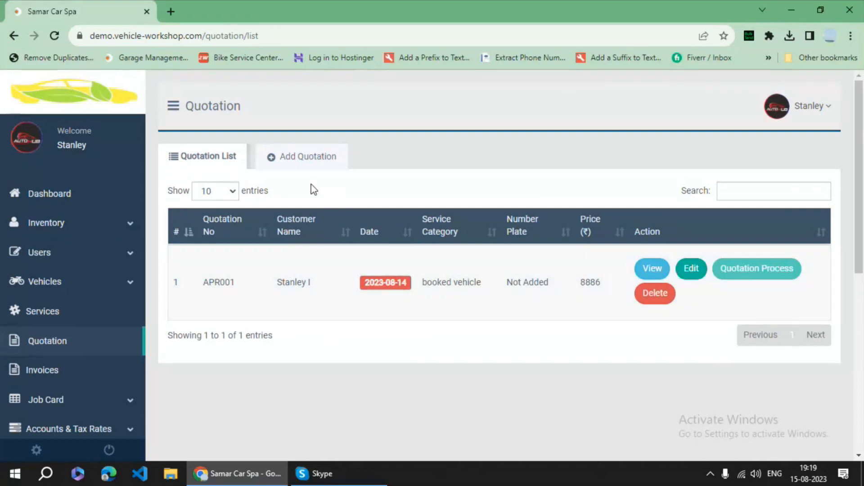
# - Draft a quotation with a suggested number, the existing customer and vehicle A4; dismiss the new-vehicle form
pyautogui.click(300, 159)
pyautogui.click(327, 214)
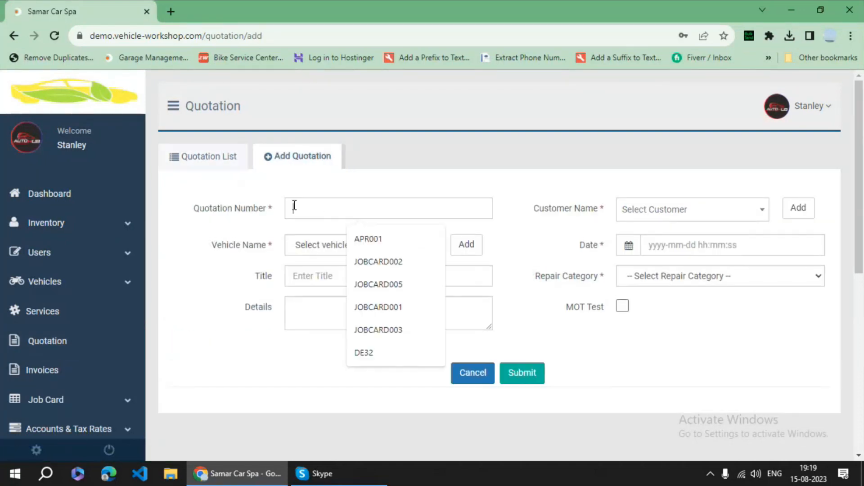
pyautogui.click(380, 239)
pyautogui.click(355, 214)
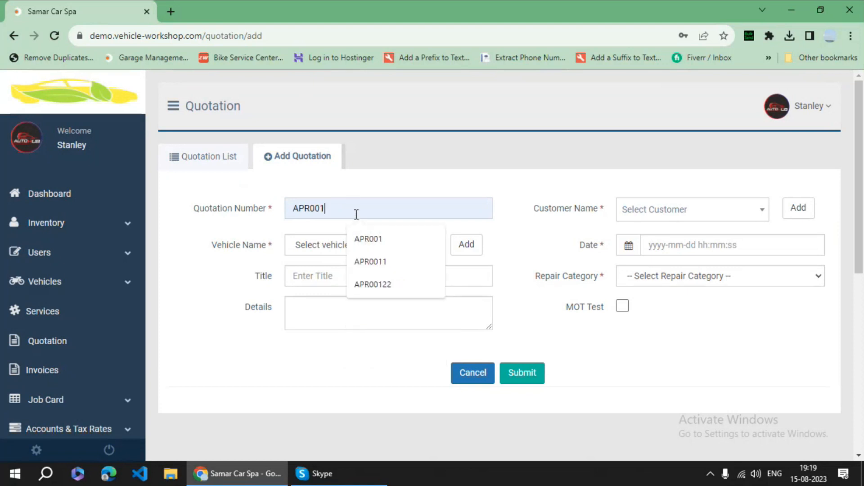
pyautogui.write('a')
pyautogui.click(642, 211)
pyautogui.click(633, 278)
pyautogui.click(344, 252)
pyautogui.click(332, 271)
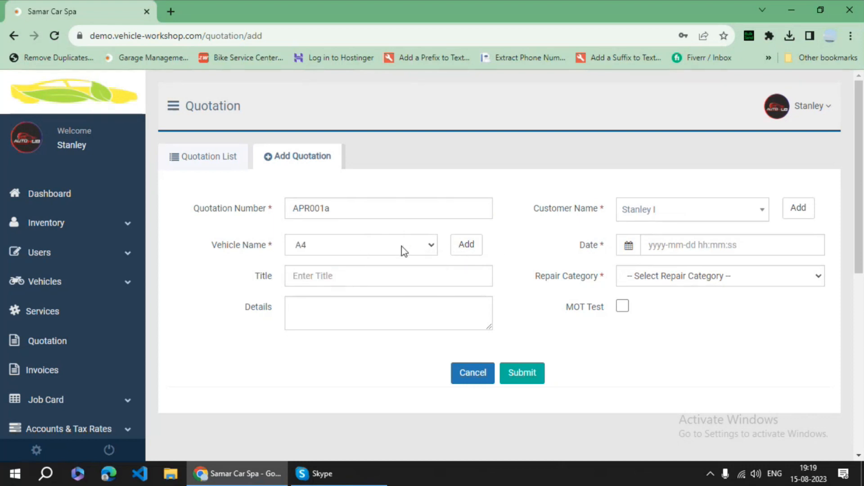
pyautogui.click(466, 246)
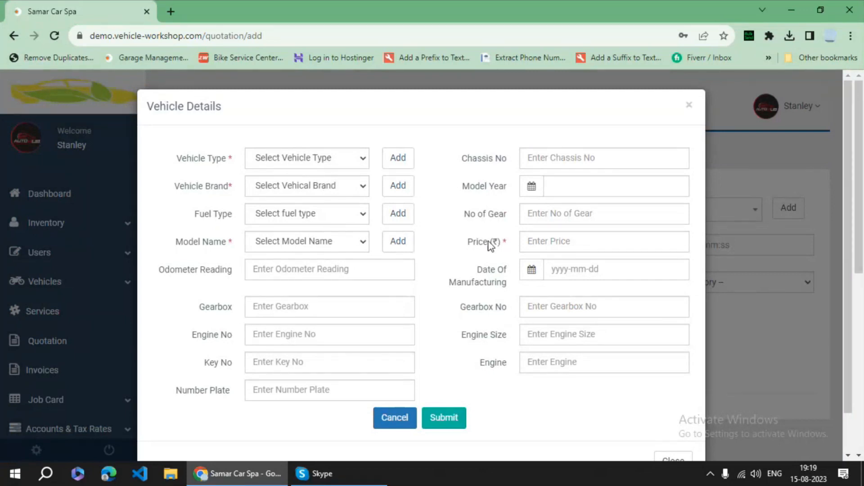
pyautogui.click(395, 417)
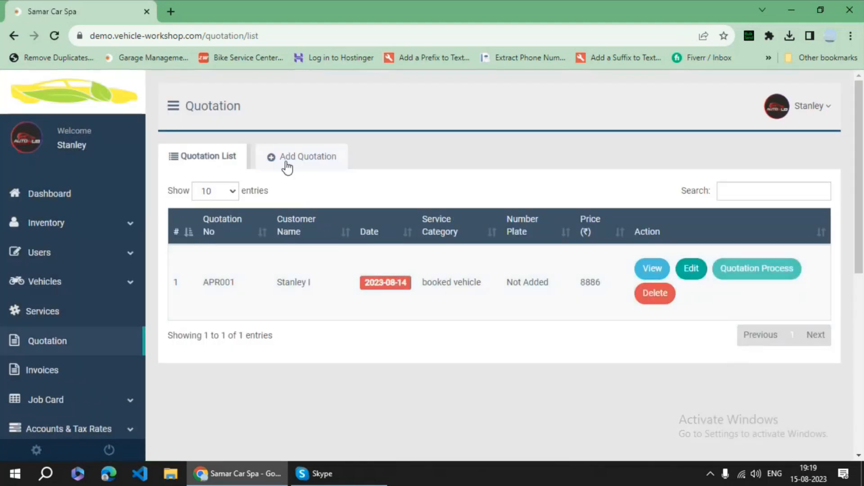
# - Restart the quotation with number APR0012, the existing customer and vehicle A4
pyautogui.click(287, 156)
pyautogui.click(335, 208)
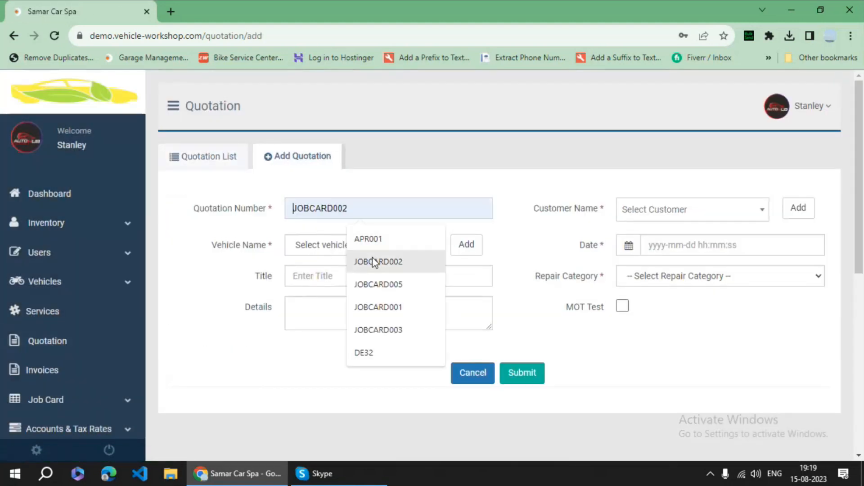
pyautogui.write('APR0012')
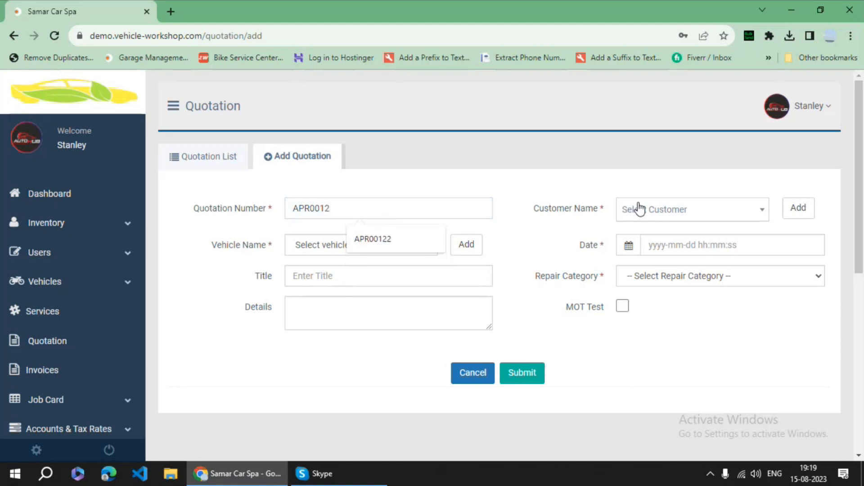
pyautogui.click(624, 208)
pyautogui.click(637, 276)
pyautogui.click(430, 252)
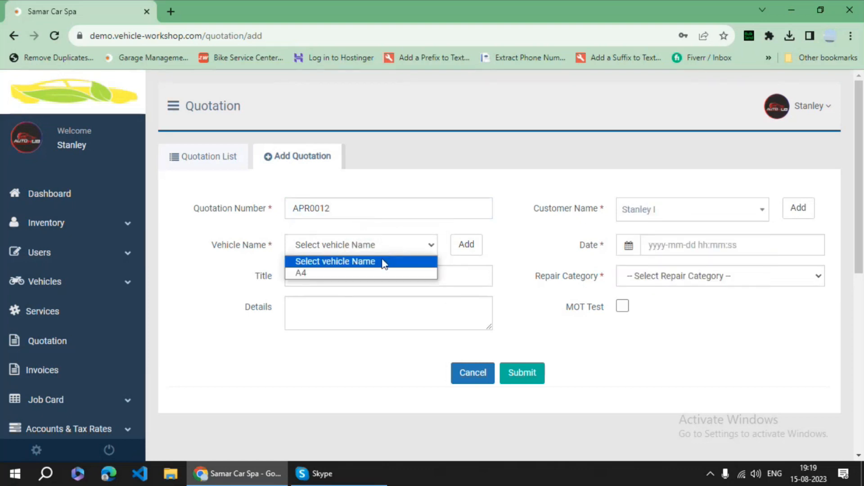
pyautogui.click(351, 272)
# - Set the quotation date to today (2023-08-15), category Booked Vehicle, and tick MOT Test
pyautogui.click(659, 247)
pyautogui.click(677, 404)
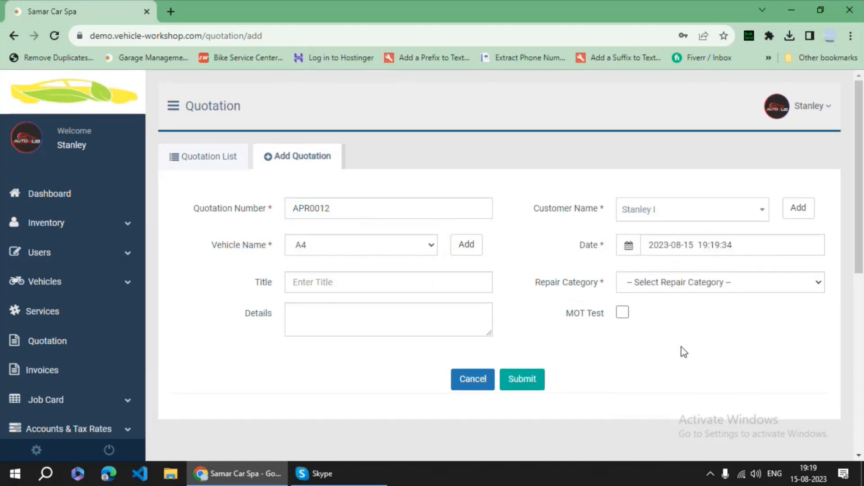
pyautogui.click(675, 289)
pyautogui.click(626, 320)
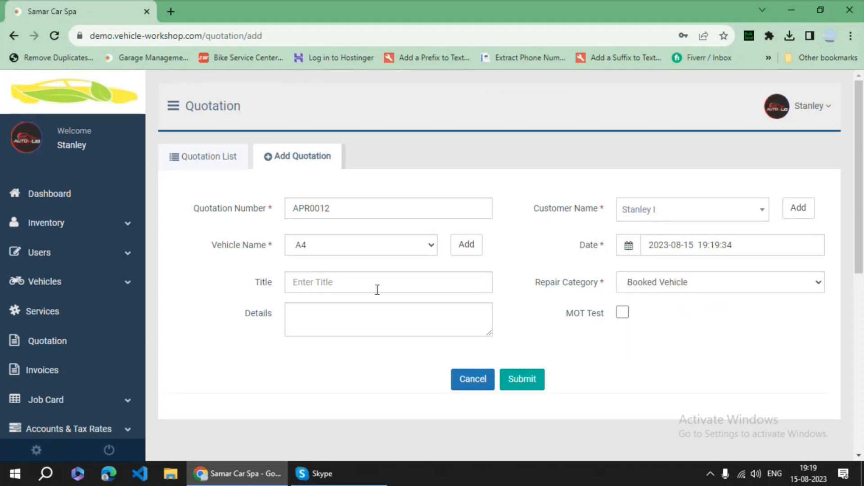
pyautogui.scroll(-1, 515, 303)
pyautogui.click(622, 275)
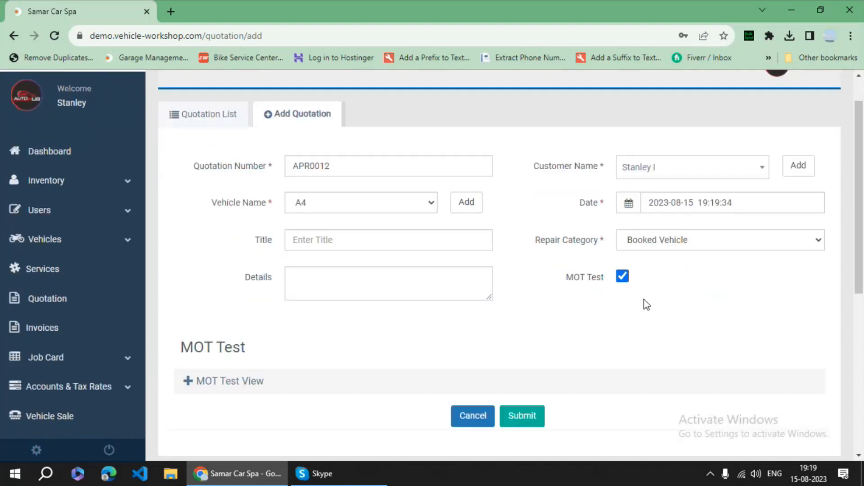
pyautogui.scroll(-1, 539, 319)
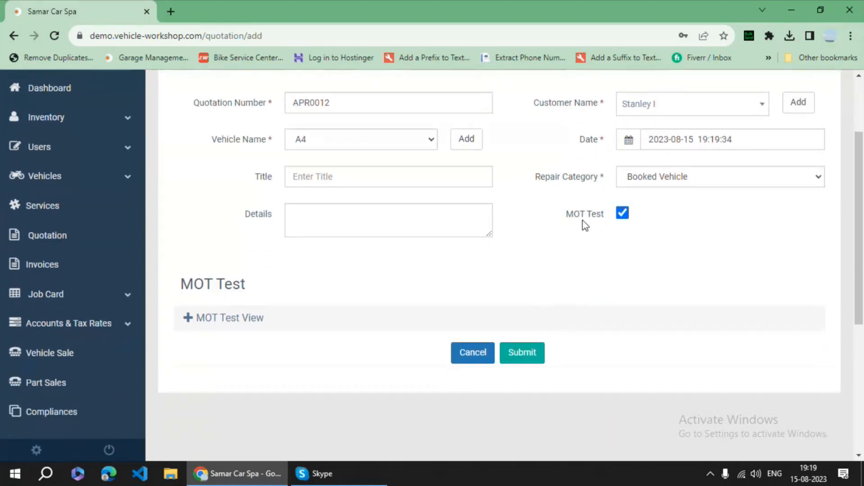
pyautogui.scroll(-1, 644, 230)
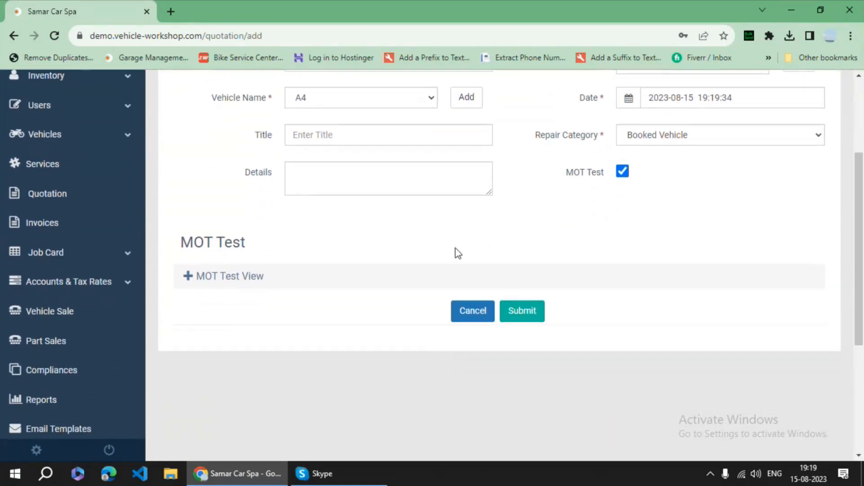
# - Expand the MOT Step 1 Inside Cab checks and mark Seats as Repair Required
pyautogui.click(205, 282)
pyautogui.scroll(-2, 340, 257)
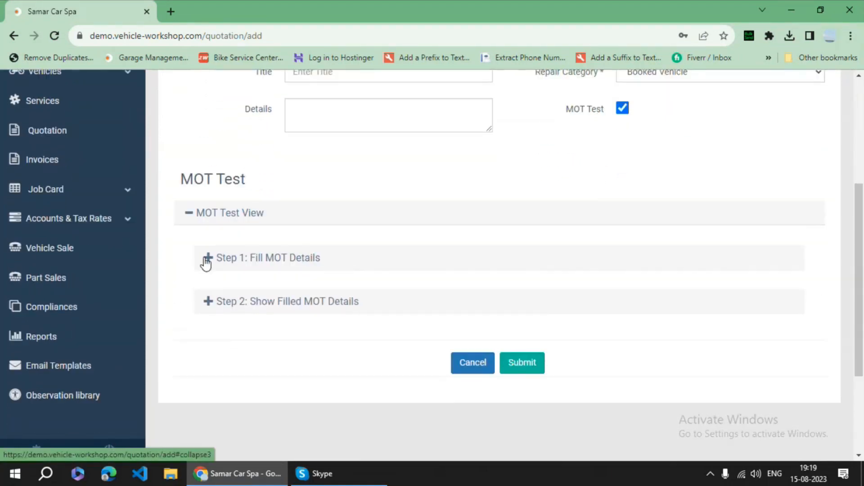
pyautogui.click(207, 256)
pyautogui.scroll(-2, 360, 263)
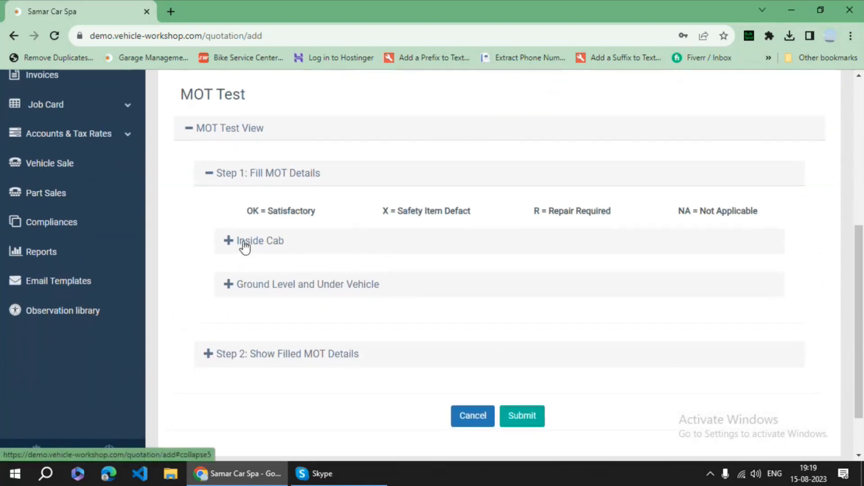
pyautogui.click(245, 245)
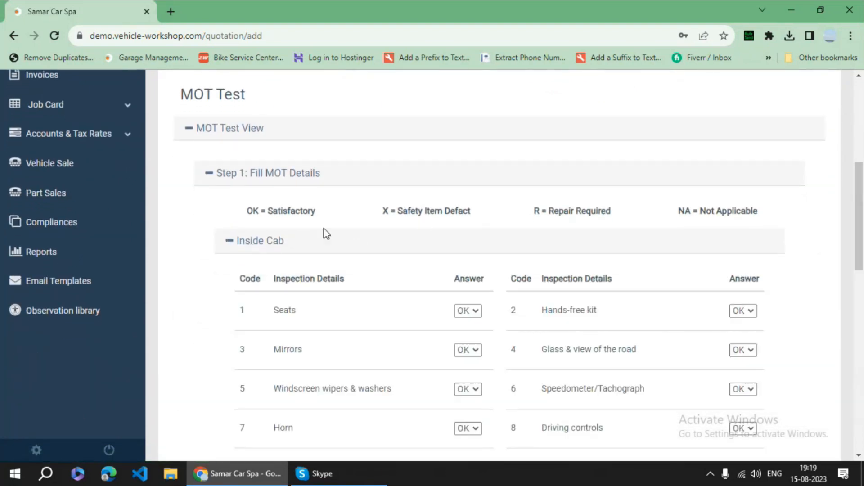
pyautogui.scroll(-1, 305, 223)
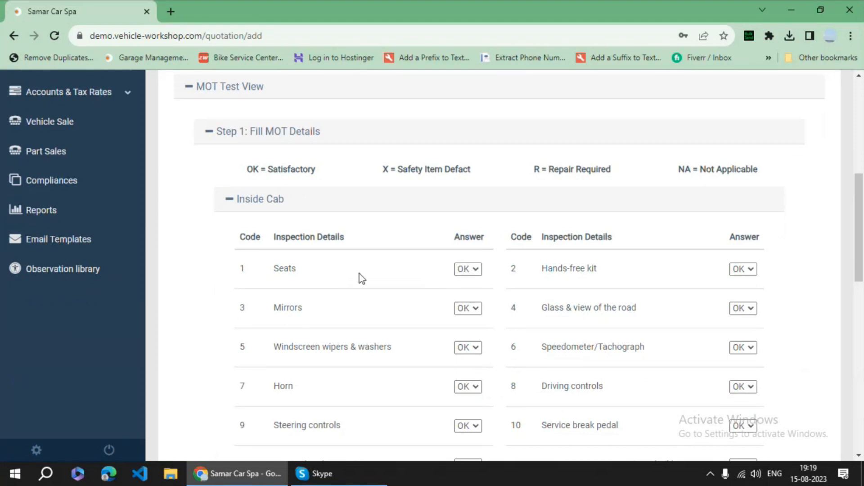
pyautogui.click(473, 272)
pyautogui.click(467, 306)
pyautogui.scroll(-2, 477, 297)
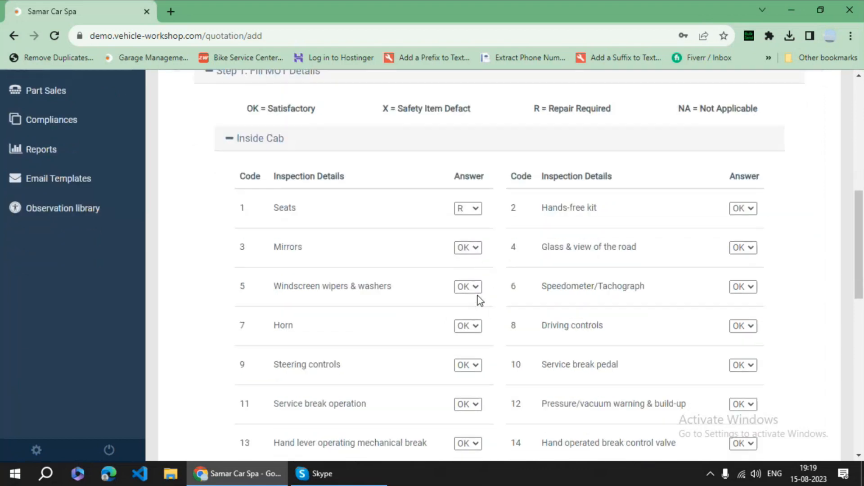
# - Mark Horn and Condition of body (Ground Level and Under Vehicle) as Repair Required
pyautogui.click(471, 323)
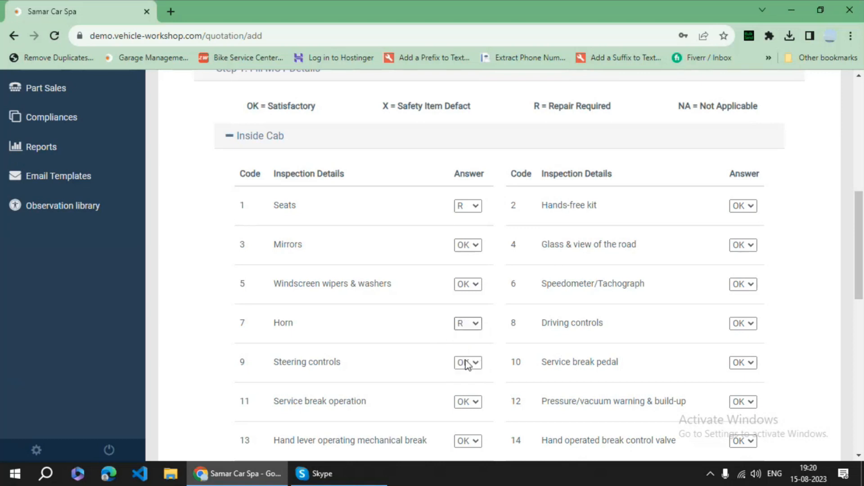
pyautogui.click(466, 359)
pyautogui.scroll(-1, 490, 349)
pyautogui.scroll(-10, 490, 348)
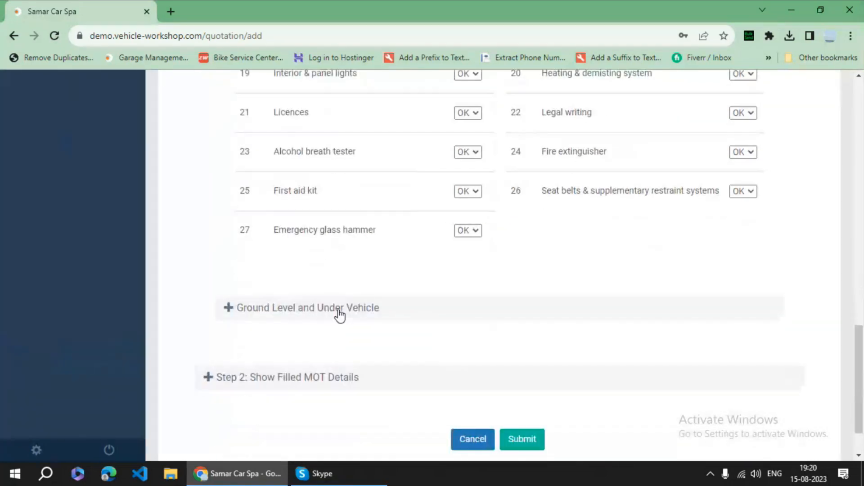
pyautogui.click(418, 310)
pyautogui.scroll(-4, 417, 309)
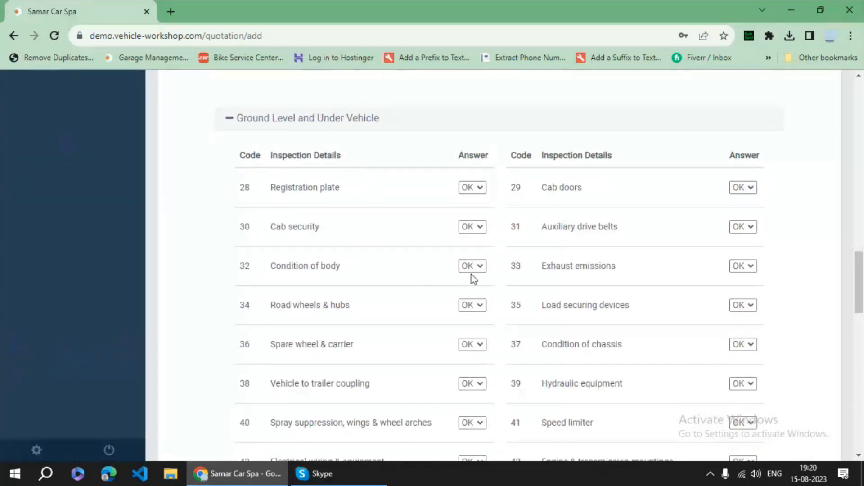
pyautogui.click(477, 266)
pyautogui.click(477, 302)
pyautogui.scroll(-5, 195, 325)
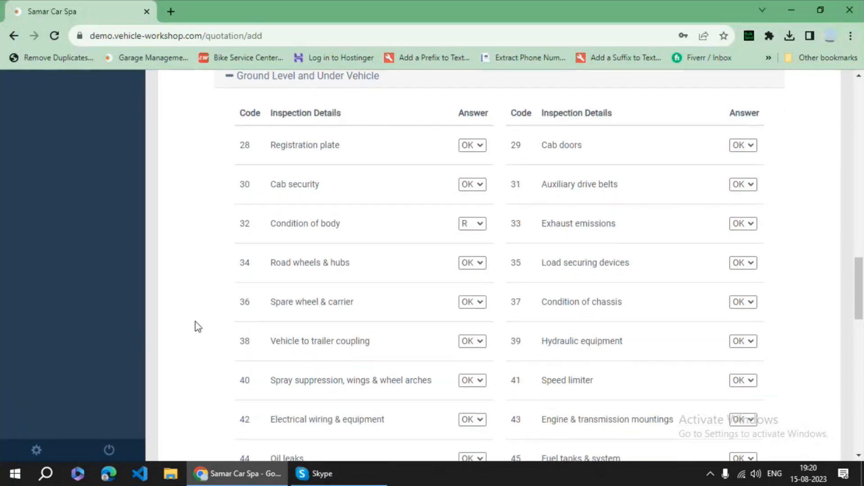
pyautogui.scroll(-14, 229, 343)
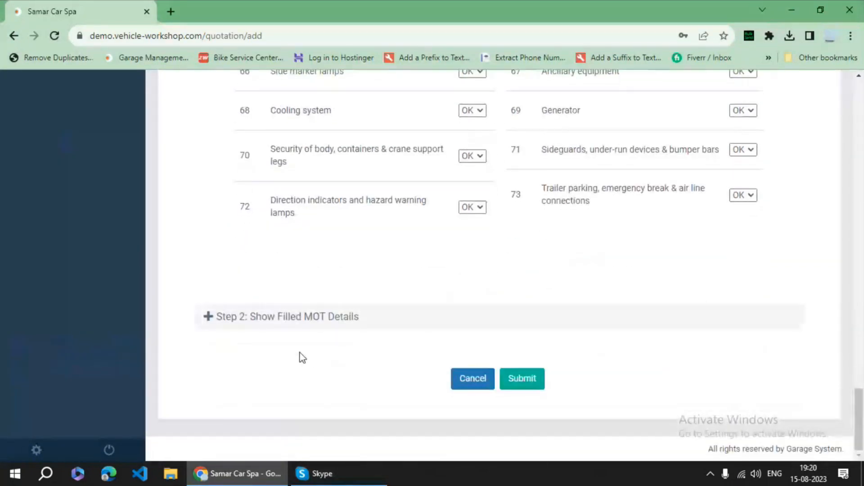
# - Review the Step 2 filled MOT details and submit quotation APR0012
pyautogui.click(312, 320)
pyautogui.scroll(-2, 401, 328)
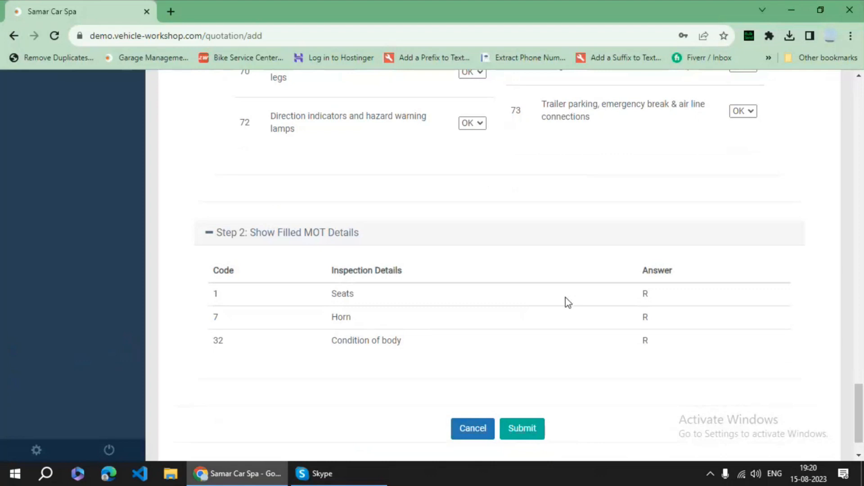
pyautogui.click(522, 429)
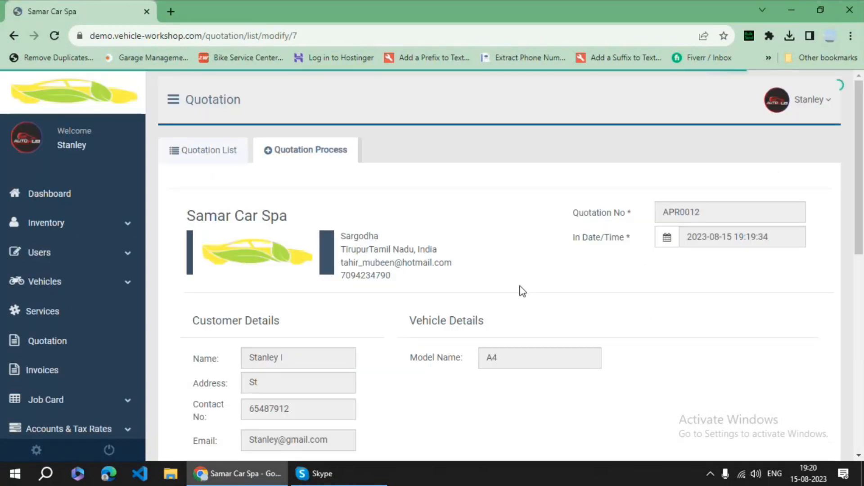
# - Add the Regular Service checkpoints Engine oil and Air filter to the quotation's observation list
pyautogui.scroll(-2, 487, 328)
pyautogui.scroll(-1, 585, 201)
pyautogui.scroll(1, 640, 210)
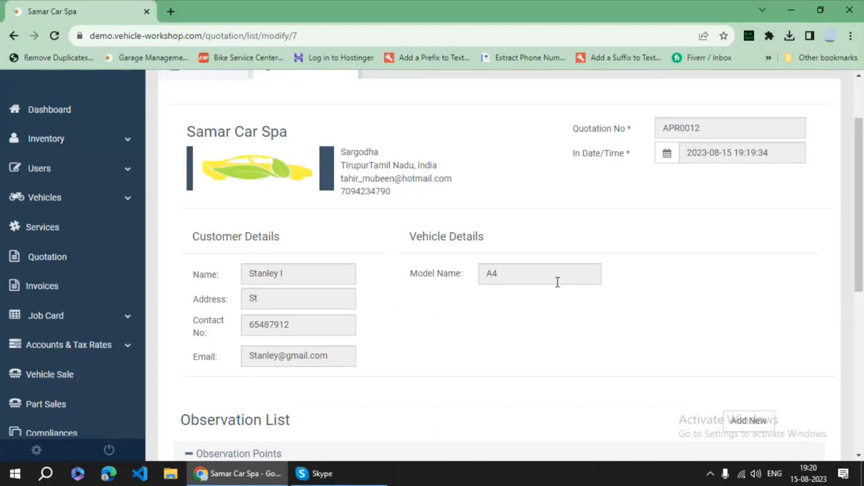
pyautogui.scroll(-4, 557, 282)
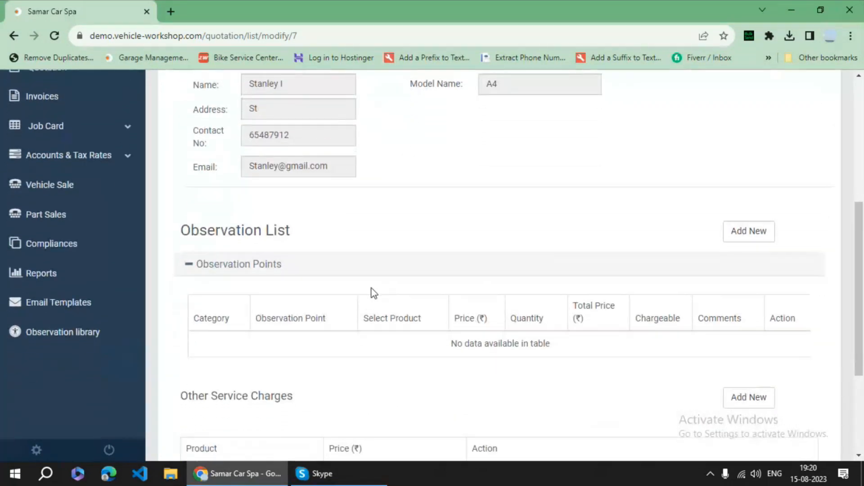
pyautogui.scroll(-2, 374, 294)
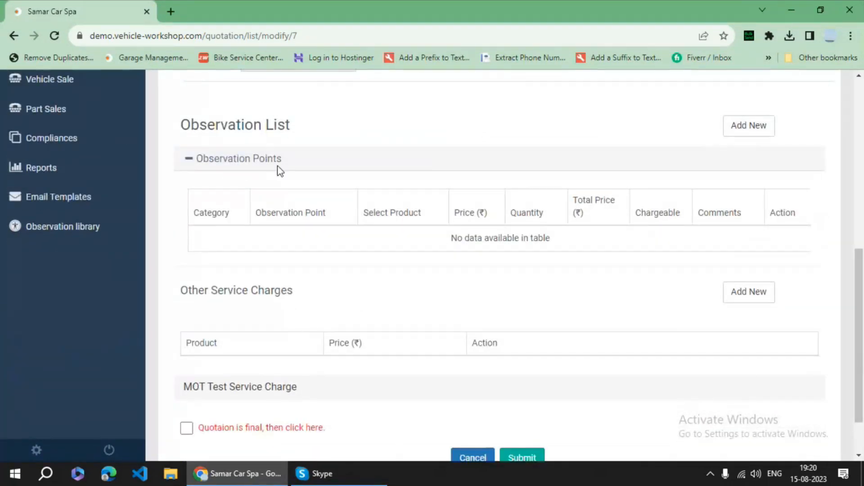
pyautogui.scroll(1, 279, 165)
pyautogui.click(753, 174)
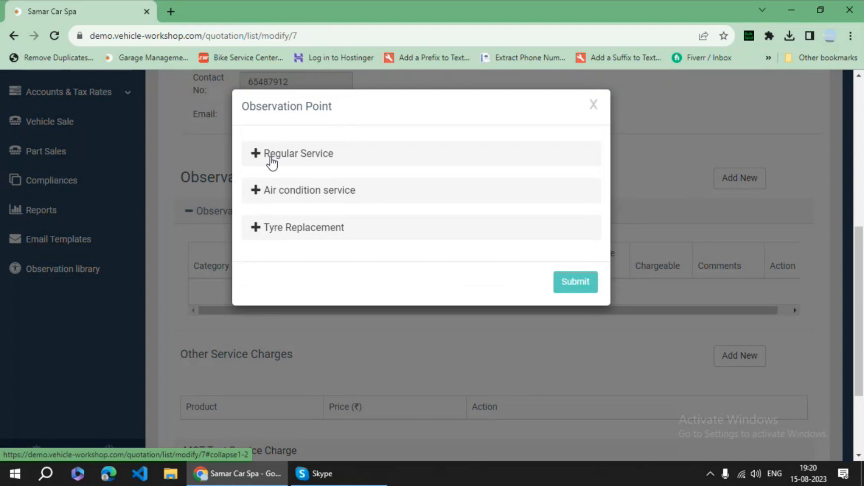
pyautogui.click(271, 163)
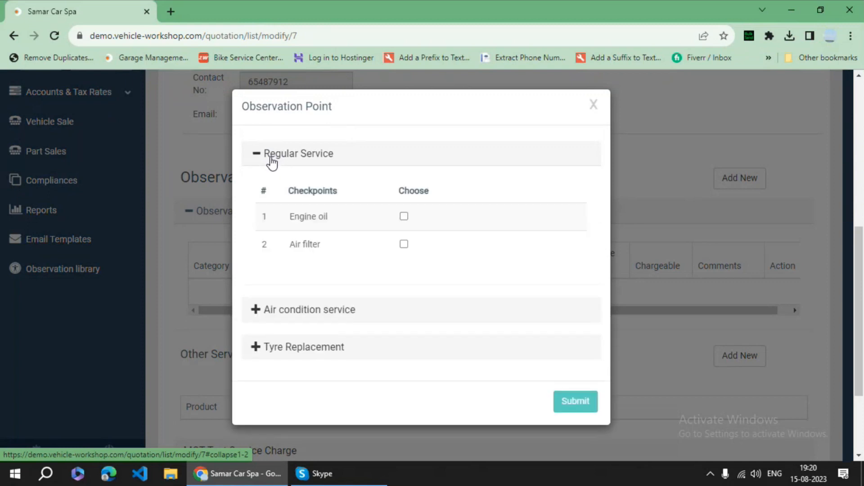
pyautogui.click(404, 217)
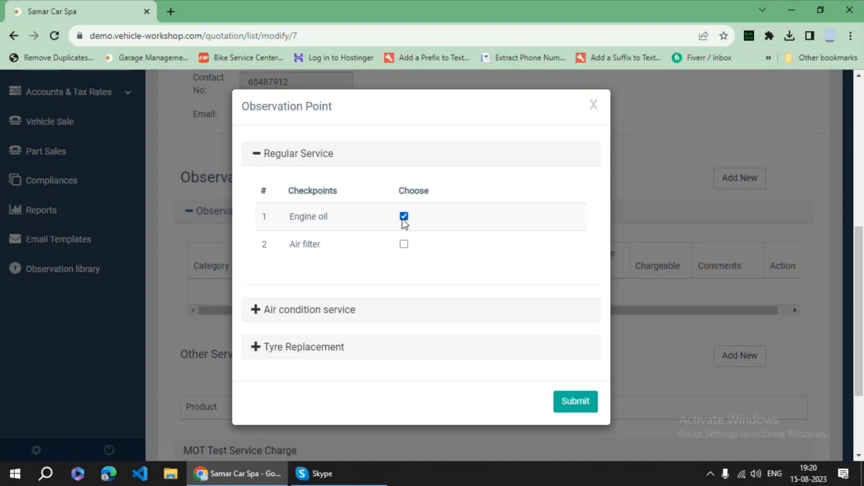
pyautogui.click(404, 244)
pyautogui.click(565, 402)
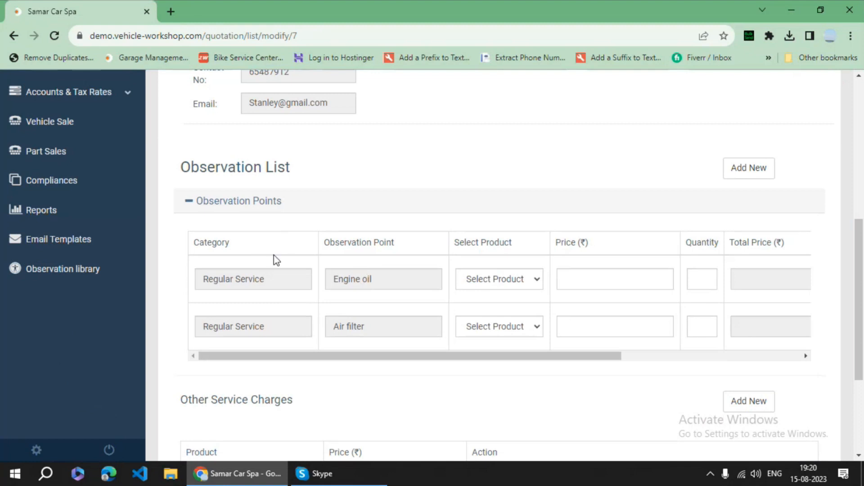
pyautogui.rightClick(66, 272)
# - Open the Observation library in a second tab and expand its General category
pyautogui.click(96, 282)
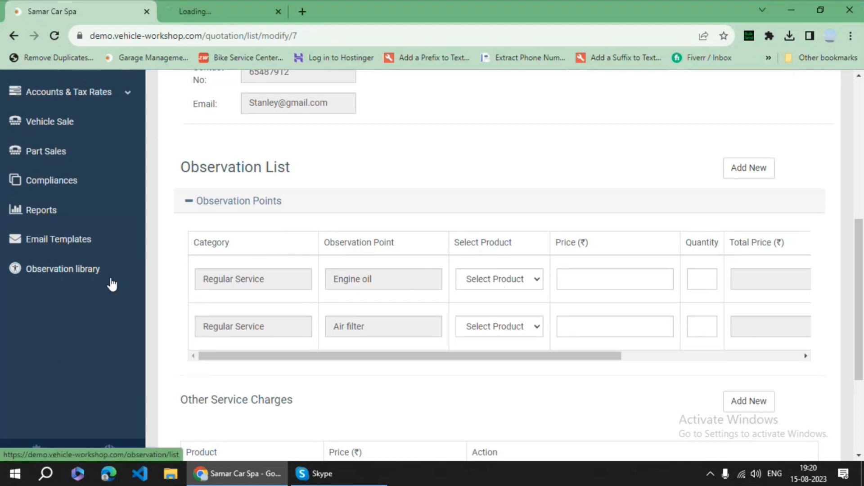
pyautogui.click(212, 9)
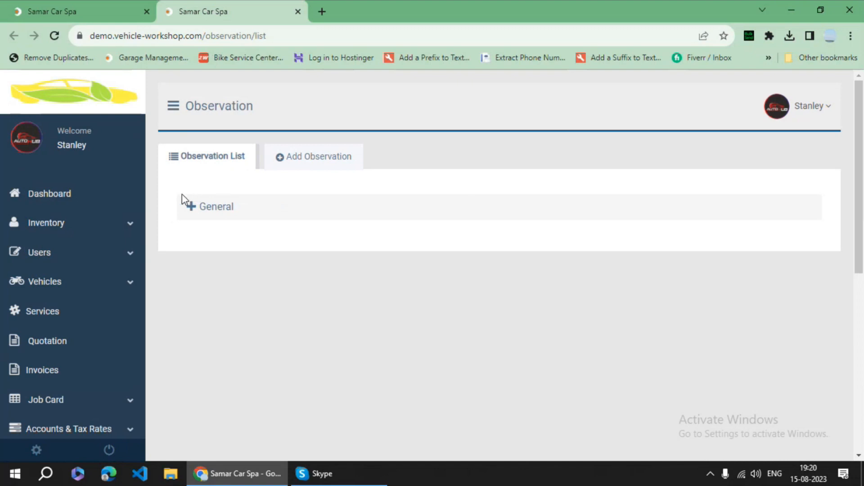
pyautogui.click(218, 212)
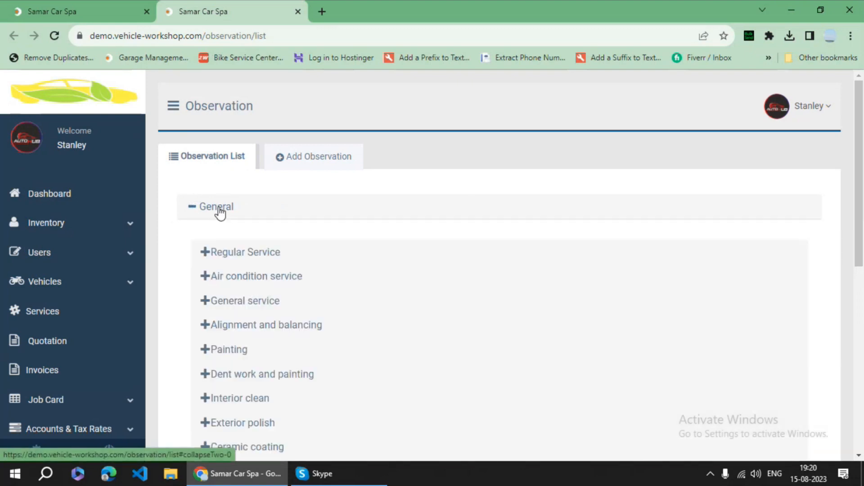
pyautogui.scroll(-2, 268, 199)
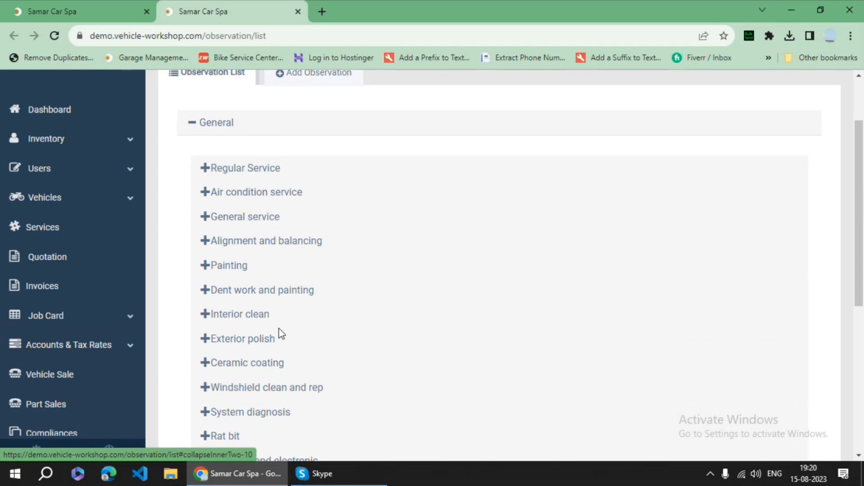
pyautogui.scroll(-1, 273, 273)
pyautogui.scroll(-4, 274, 309)
pyautogui.scroll(2, 276, 310)
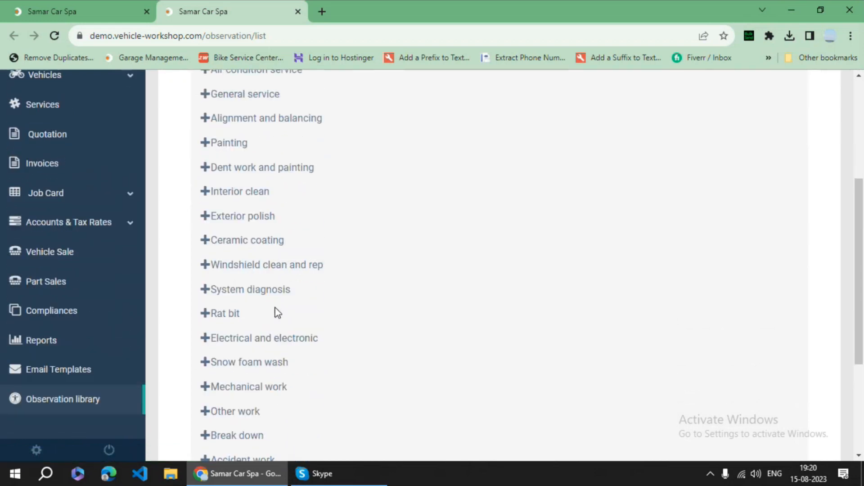
pyautogui.scroll(2, 277, 312)
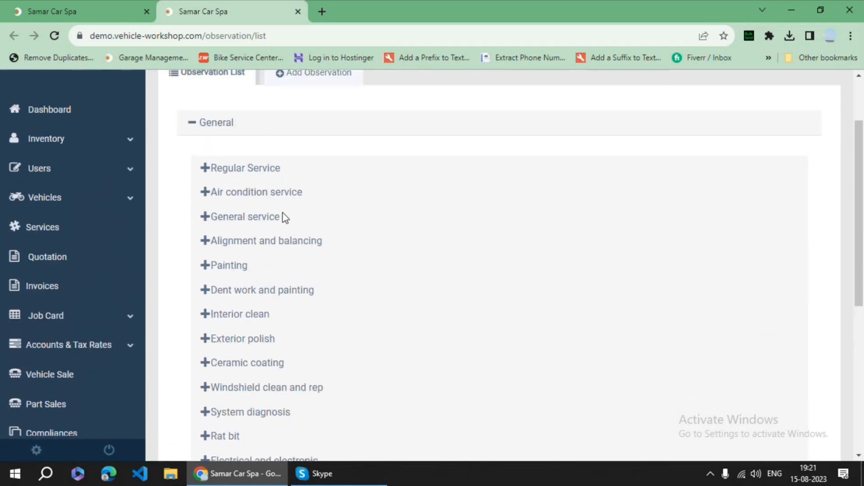
pyautogui.scroll(1, 283, 216)
pyautogui.scroll(1, 282, 219)
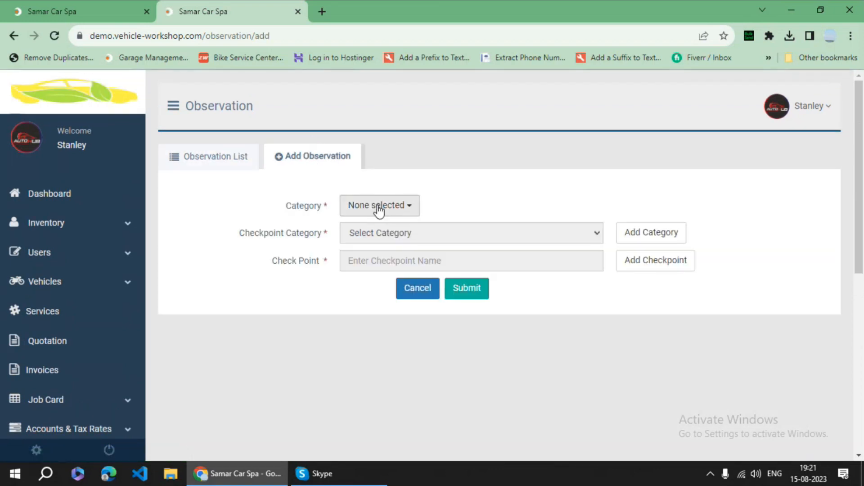
# - Set the new observation's category to General and its checkpoint category to Air condition service
pyautogui.click(378, 209)
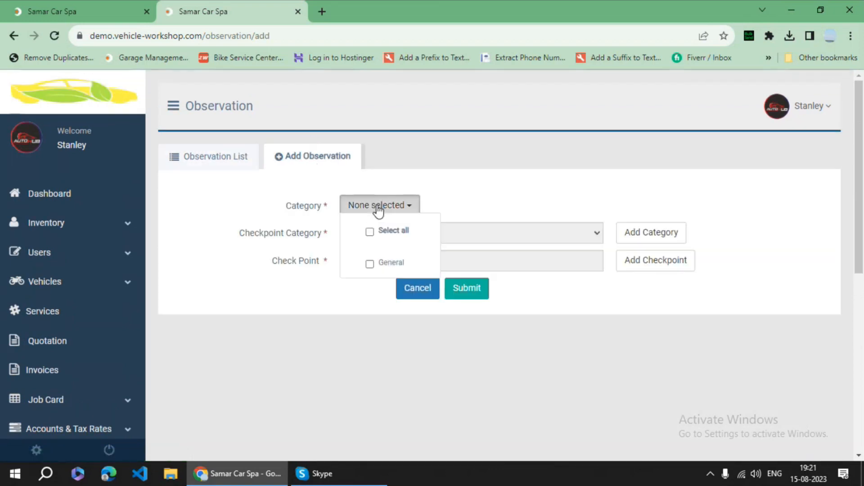
pyautogui.click(370, 264)
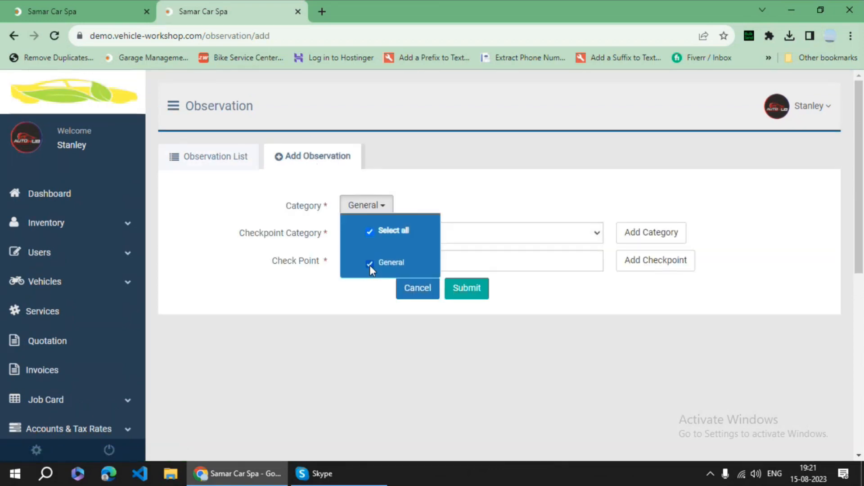
pyautogui.click(470, 209)
pyautogui.click(453, 235)
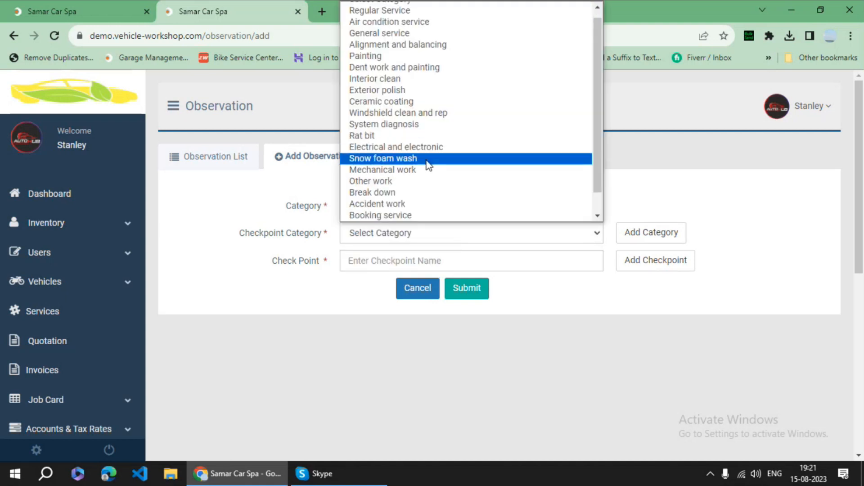
pyautogui.scroll(1, 444, 156)
pyautogui.scroll(-1, 454, 136)
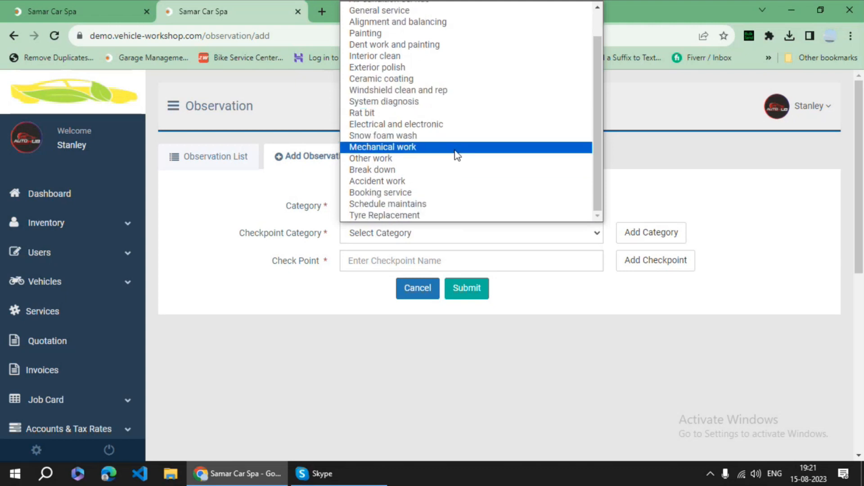
pyautogui.scroll(1, 439, 135)
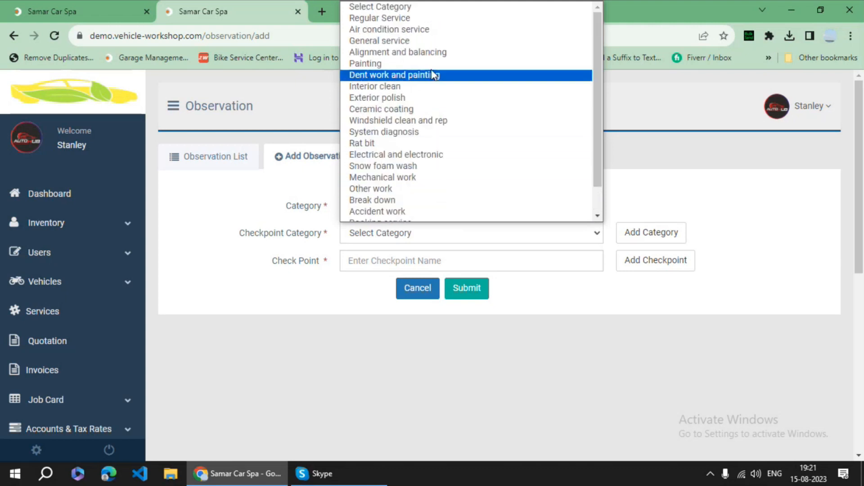
pyautogui.click(422, 30)
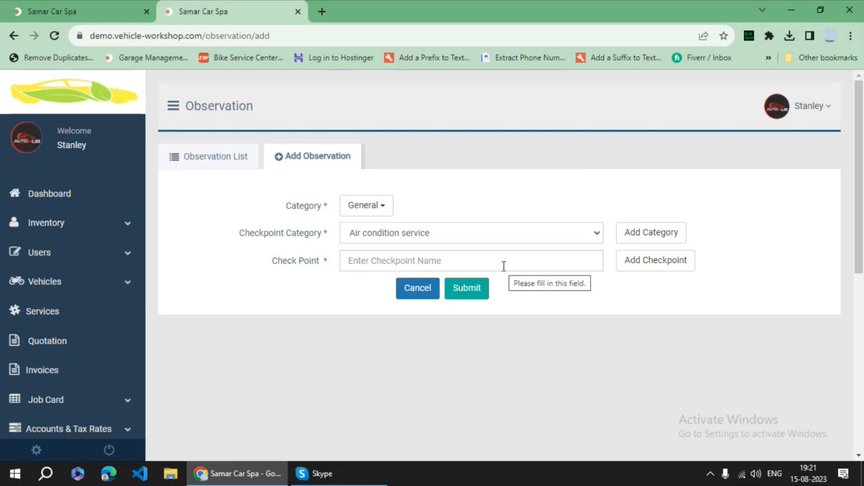
# - Enter checkpoint name Compresor, remove the empty extra rows, and submit it
pyautogui.click(483, 262)
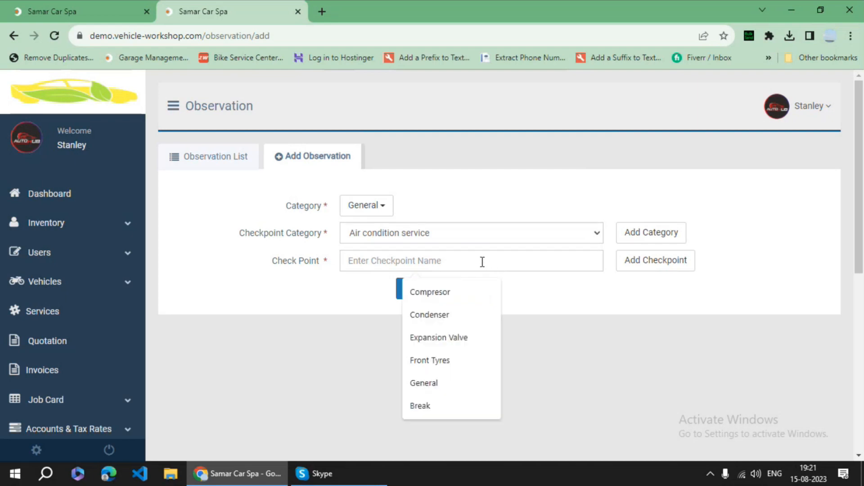
pyautogui.click(465, 292)
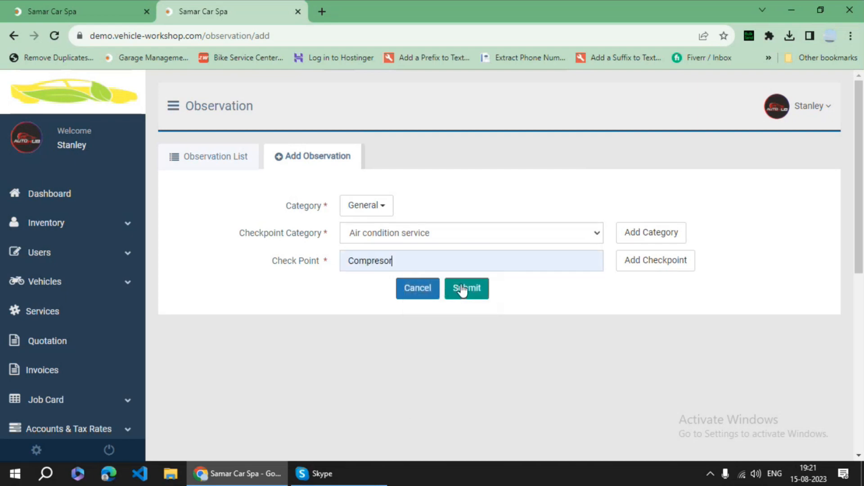
pyautogui.click(658, 261)
pyautogui.click(658, 261)
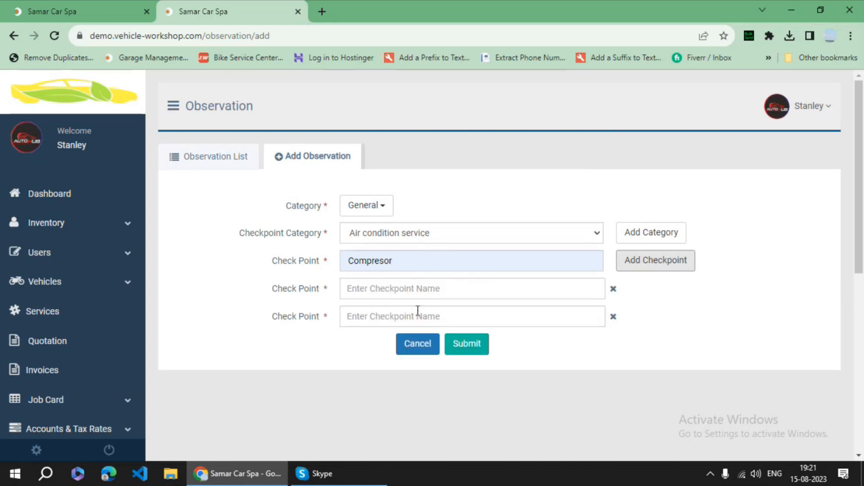
pyautogui.click(614, 317)
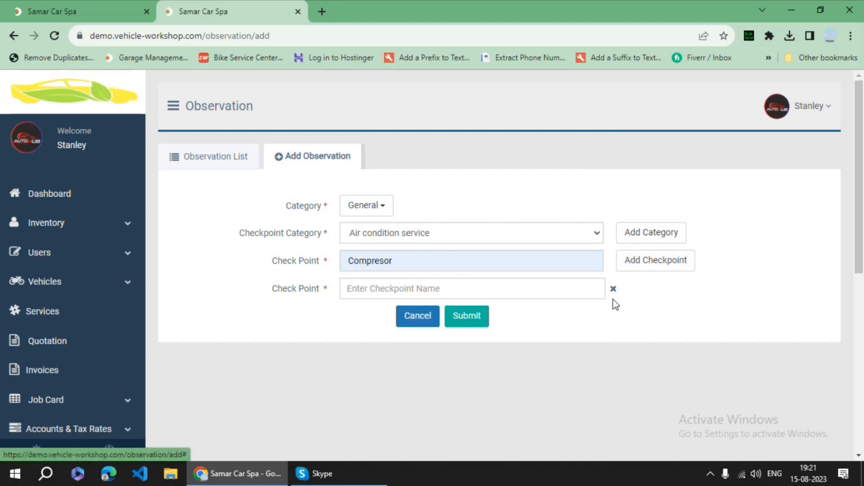
pyautogui.click(613, 289)
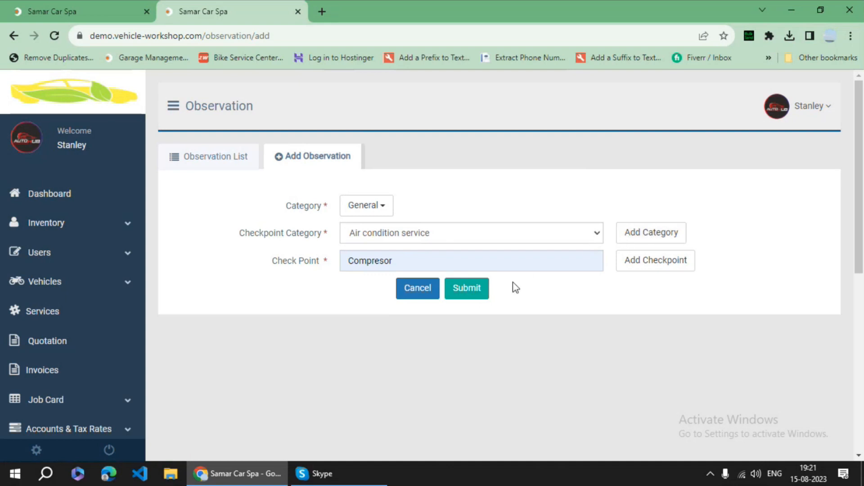
pyautogui.click(473, 289)
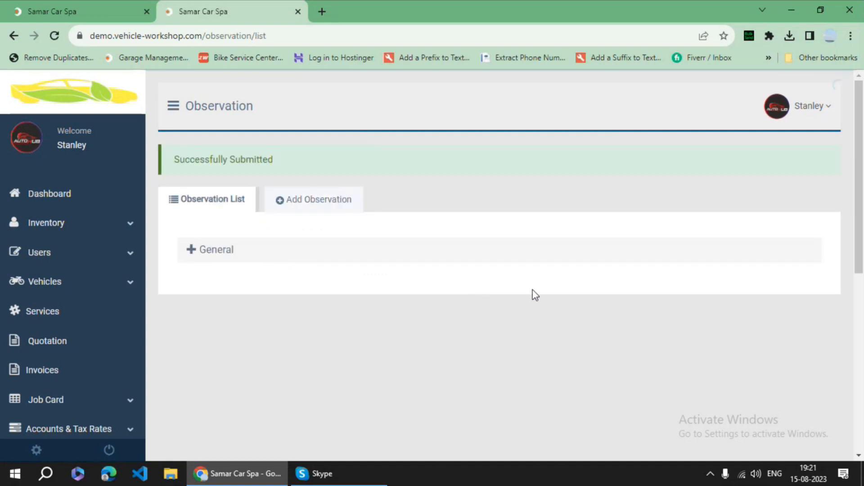
# - Delete the duplicate third Compresor checkpoint under General > Air condition service
pyautogui.click(205, 258)
pyautogui.scroll(-3, 273, 273)
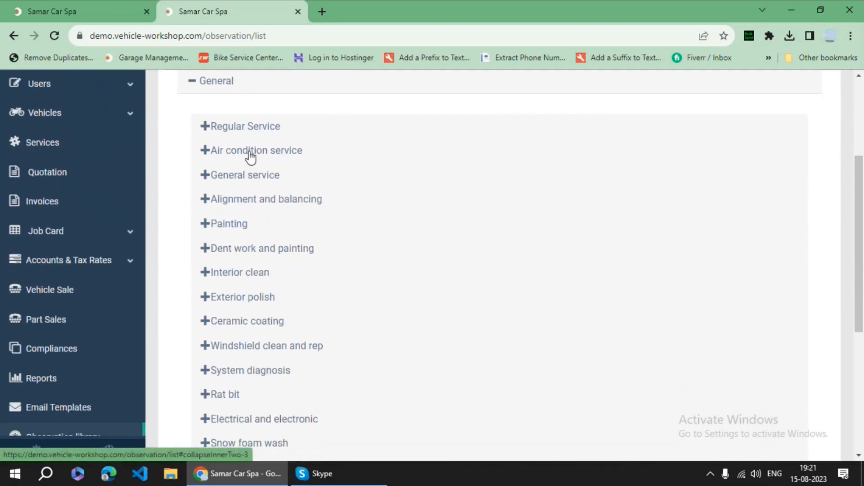
pyautogui.click(247, 151)
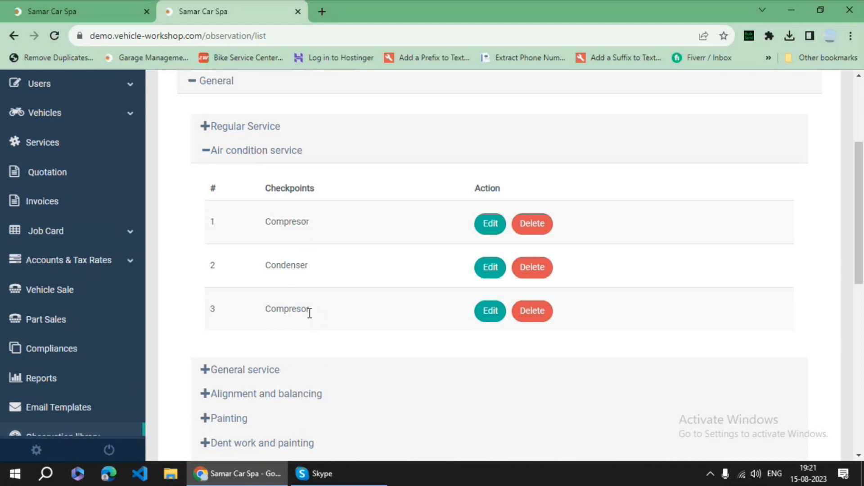
pyautogui.click(534, 310)
pyautogui.click(478, 348)
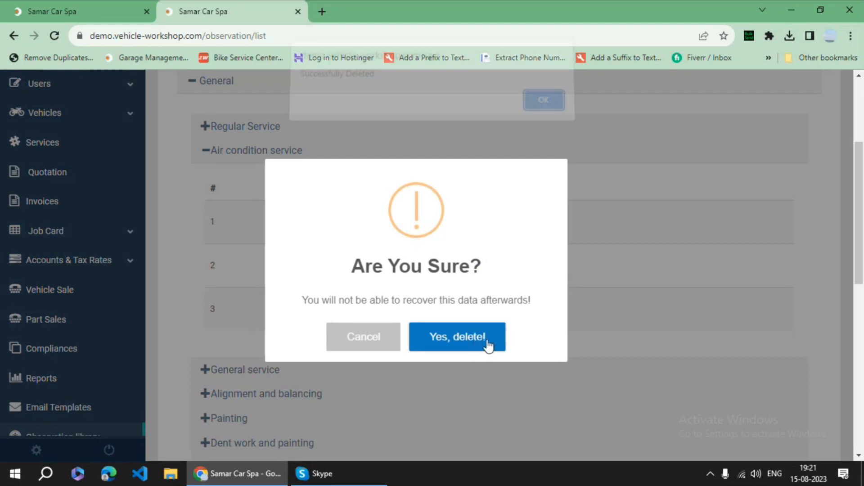
pyautogui.click(542, 110)
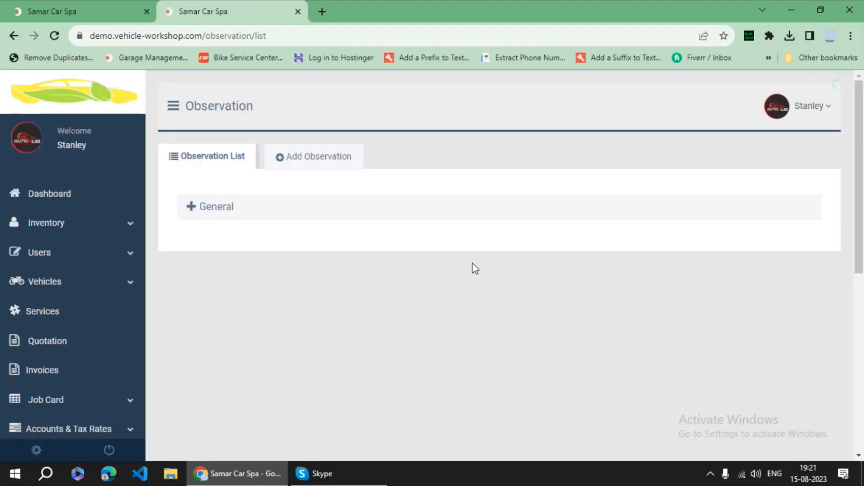
# - Re-expand Air condition service to verify only Compresor and Condenser remain
pyautogui.click(216, 208)
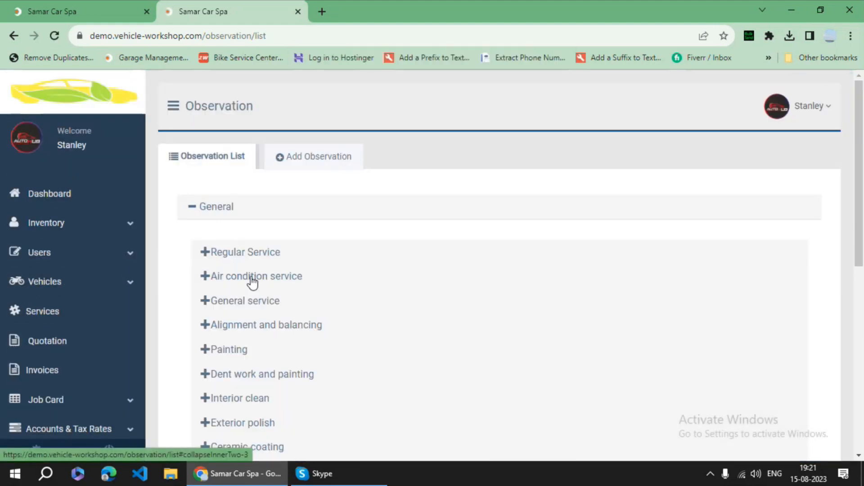
pyautogui.click(252, 276)
pyautogui.scroll(-1, 387, 315)
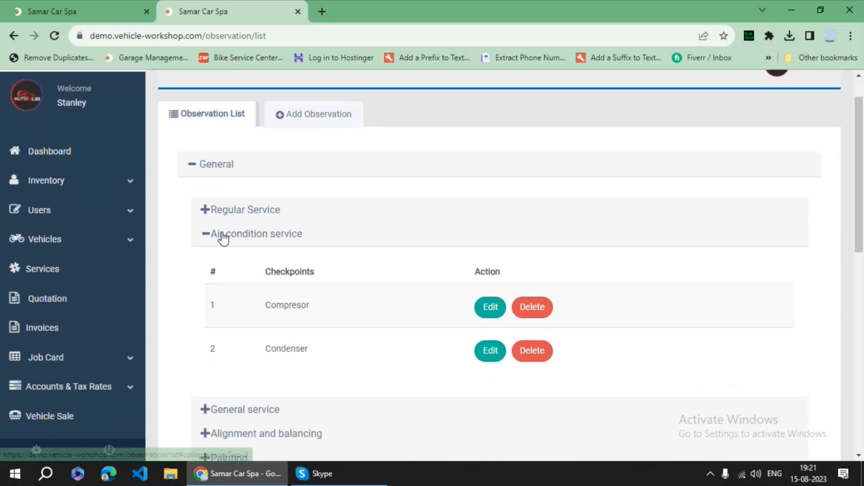
pyautogui.click(223, 236)
pyautogui.scroll(1, 280, 261)
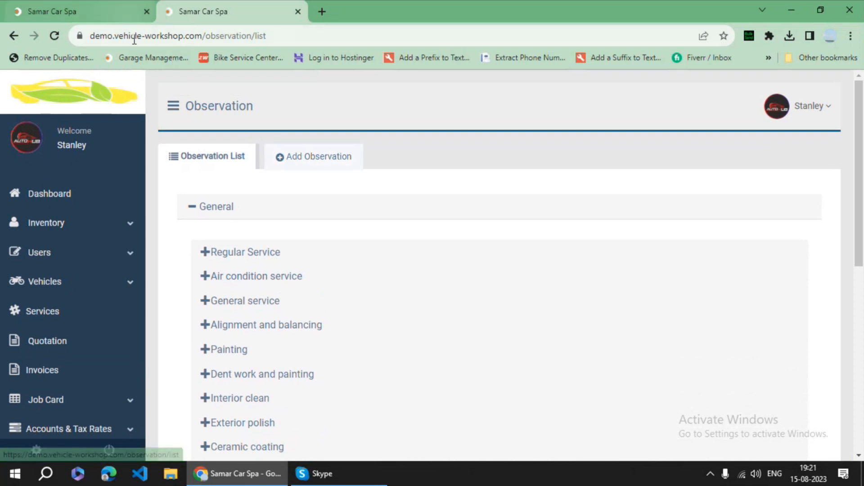
pyautogui.scroll(-2, 115, 395)
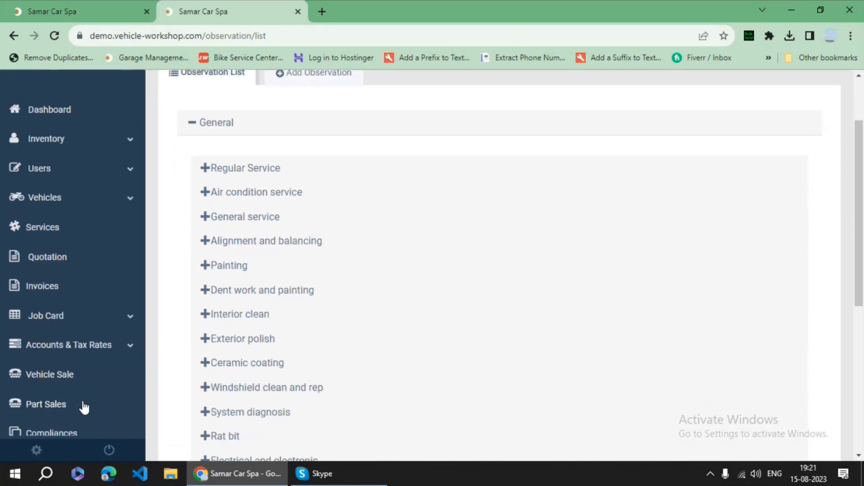
# - On the quotation, try Compressor with quantity 1 on the Engine oil row and dismiss the stock warning
pyautogui.click(58, 13)
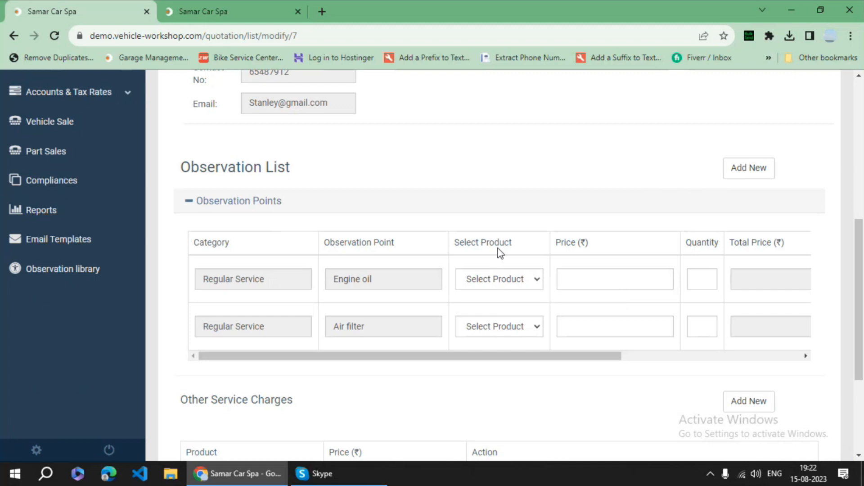
pyautogui.click(505, 281)
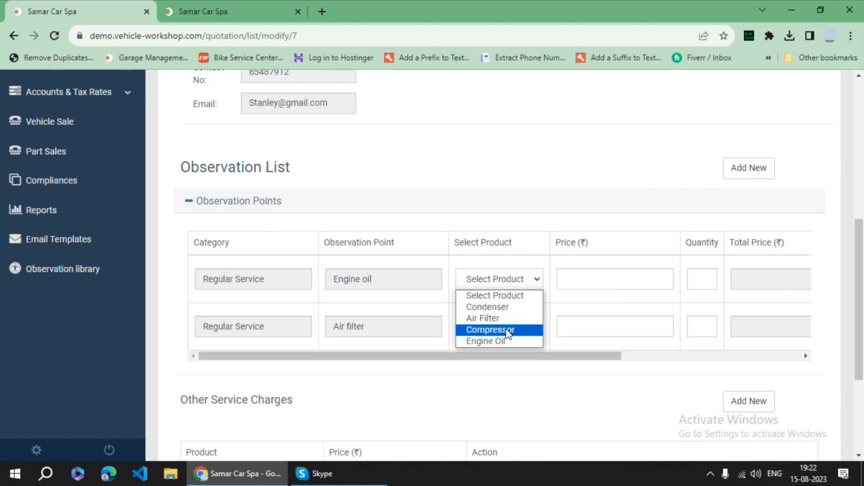
pyautogui.click(490, 330)
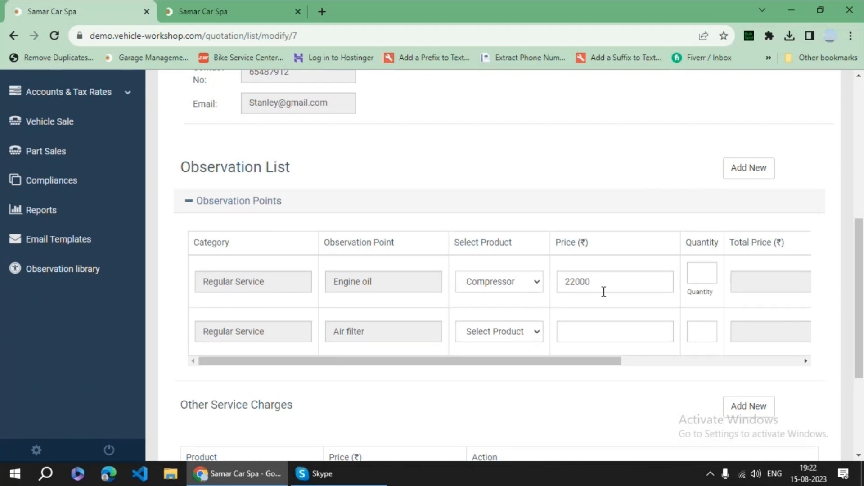
pyautogui.click(702, 272)
pyautogui.write('1')
pyautogui.click(679, 260)
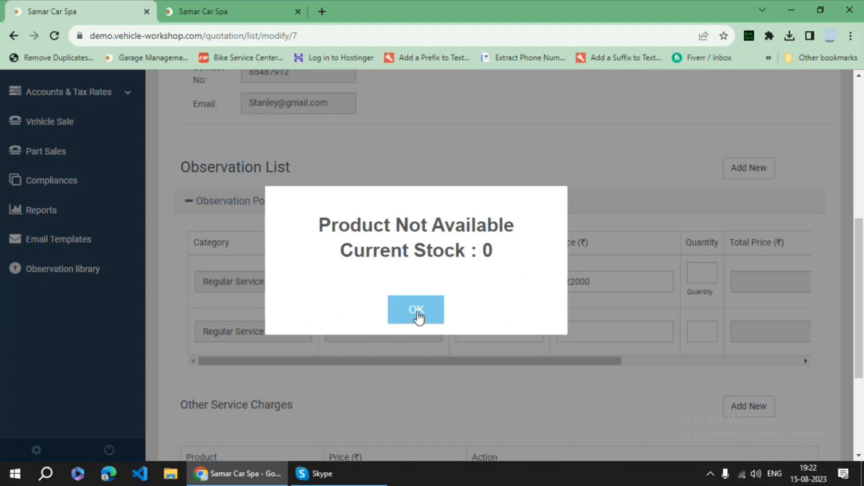
pyautogui.click(417, 316)
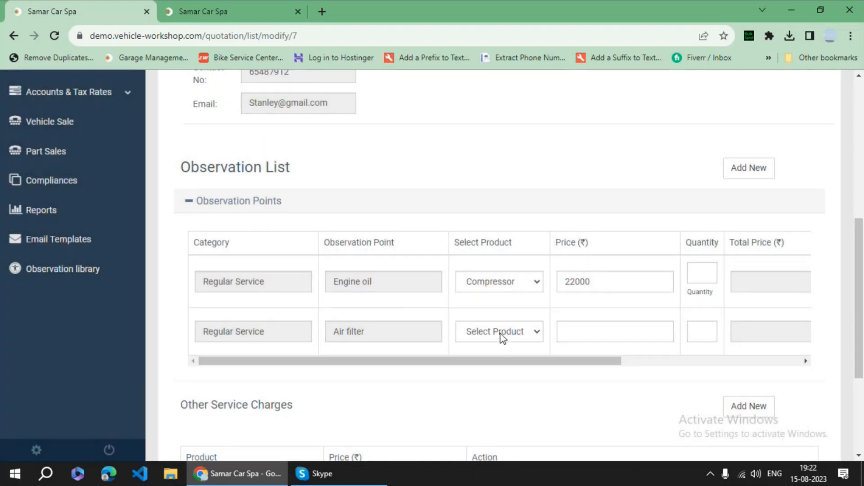
# - Set the rows to Engine Oil and Air Filter with quantity 1 and dismiss the stock warning
pyautogui.click(504, 283)
pyautogui.click(507, 345)
pyautogui.click(504, 333)
pyautogui.click(504, 373)
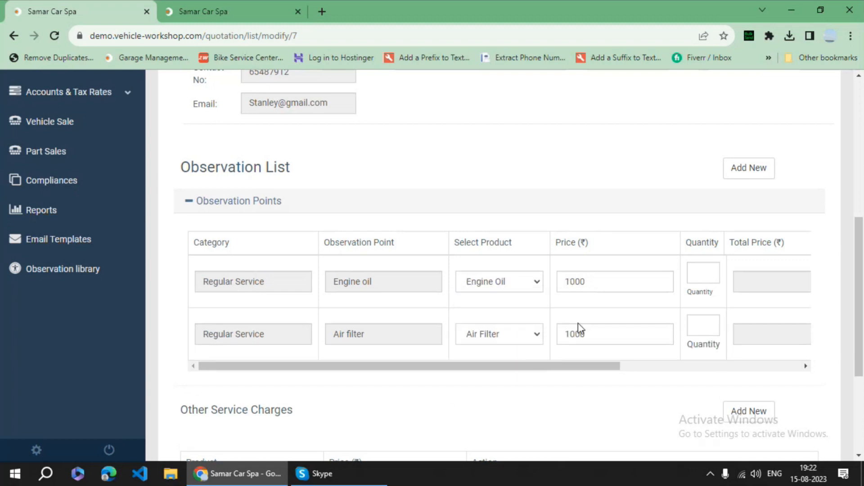
pyautogui.click(705, 275)
pyautogui.write('1')
pyautogui.click(705, 326)
pyautogui.write('1')
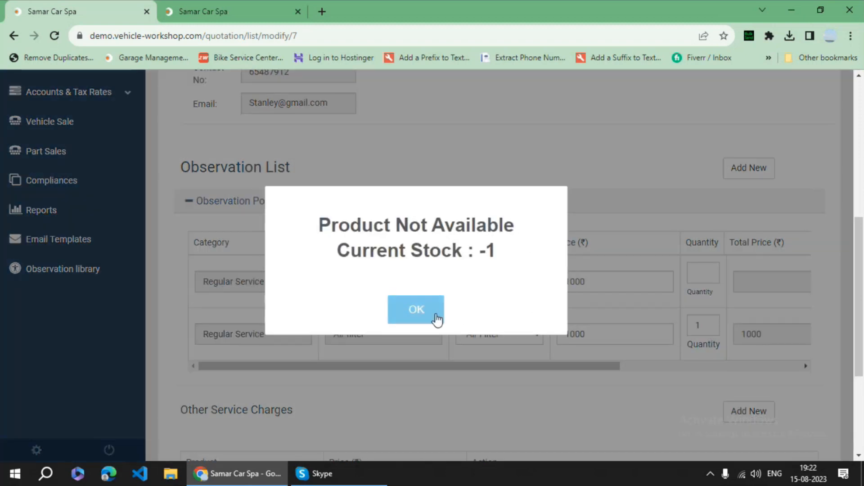
pyautogui.click(435, 316)
pyautogui.scroll(6, 629, 246)
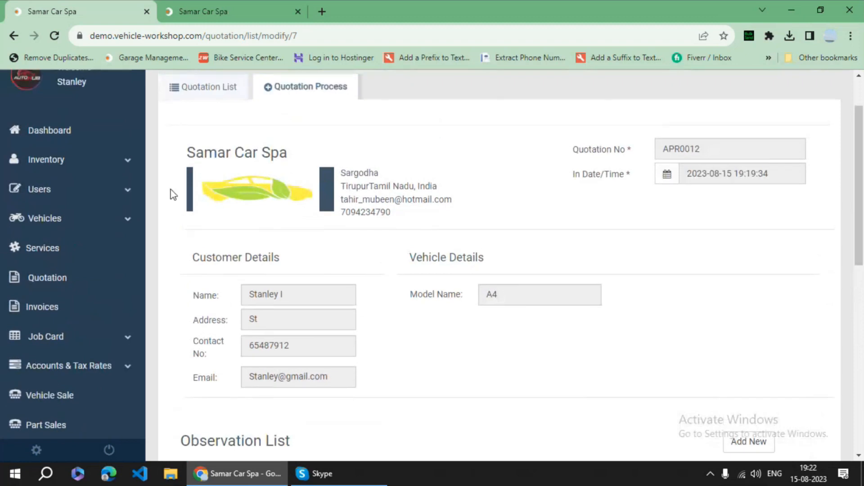
# - Go to Inventory > Suppliers and bring up the Add Supplier form
pyautogui.click(77, 168)
pyautogui.click(72, 194)
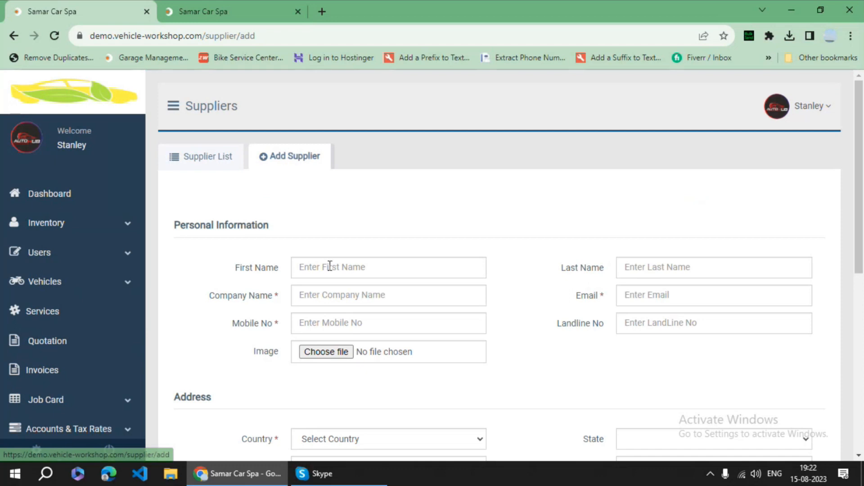
pyautogui.click(353, 269)
# - Enter the supplier's first and last name, company Mkg Manufacture, and a suggested e-mail
pyautogui.click(371, 298)
pyautogui.click(308, 272)
pyautogui.doubleClick(312, 270)
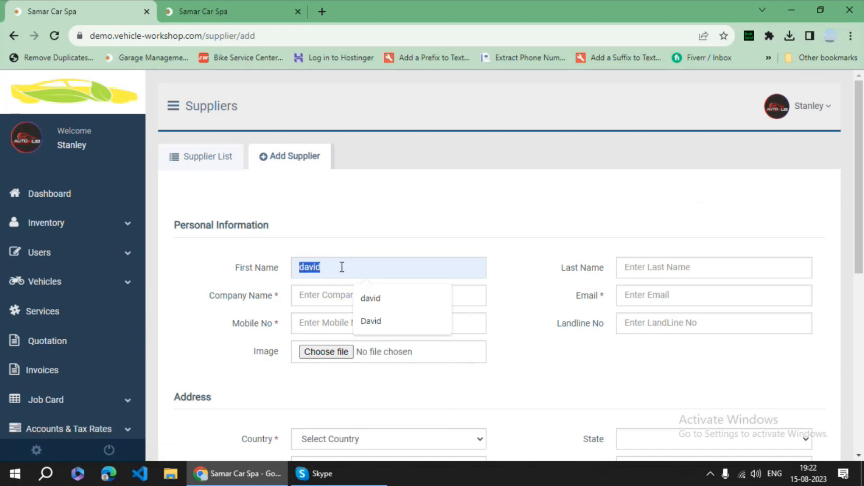
pyautogui.click(648, 267)
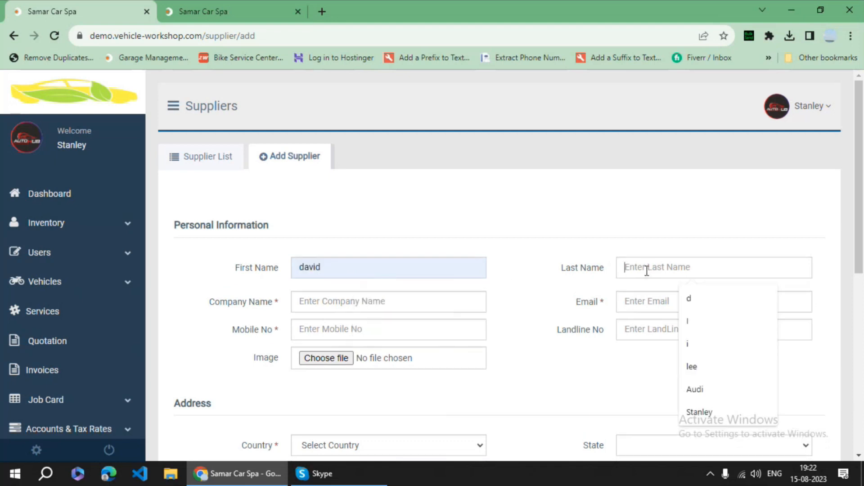
pyautogui.write('d')
pyautogui.click(403, 304)
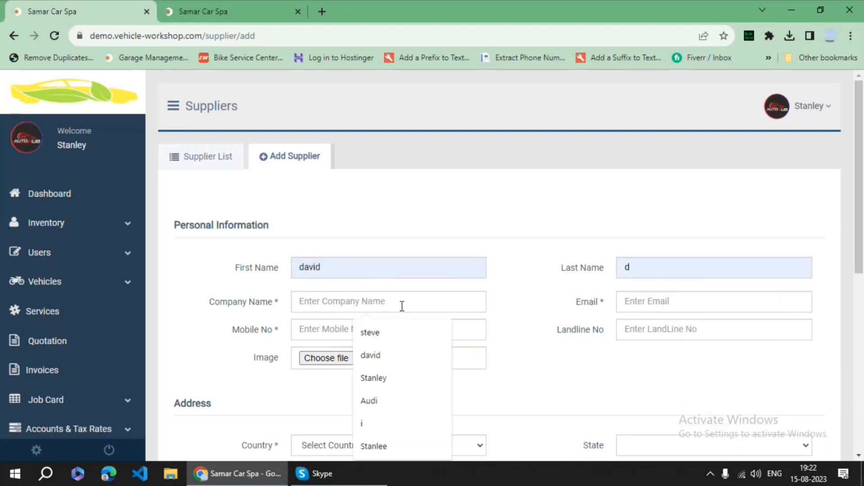
pyautogui.write('Mk')
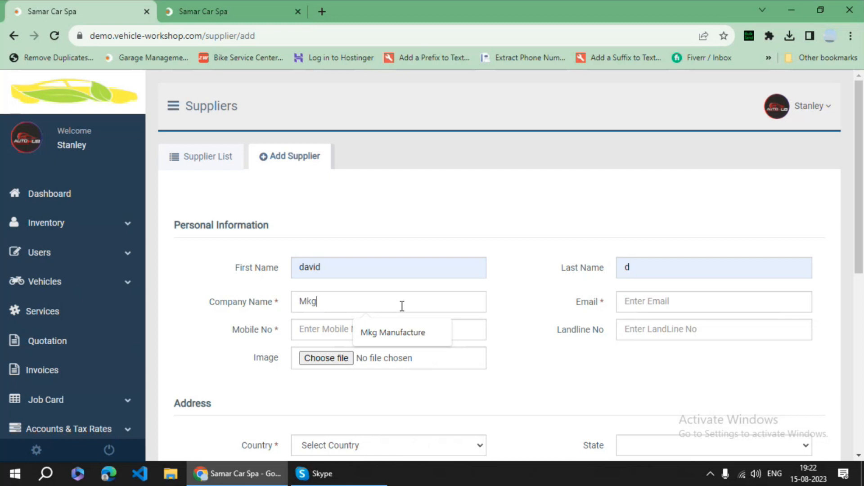
pyautogui.write('g')
pyautogui.click(406, 332)
pyautogui.click(658, 307)
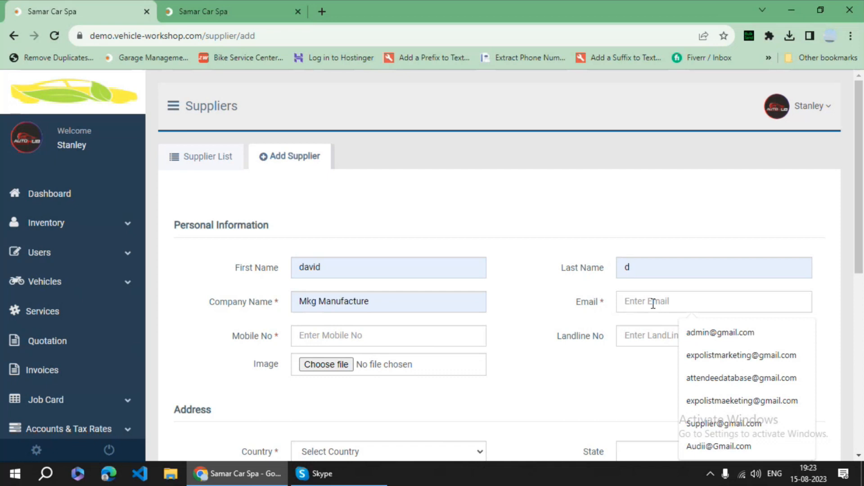
pyautogui.click(745, 428)
# - Add the mobile number, correct the e-mail, set country Bahrain, enter an address, and submit
pyautogui.scroll(-1, 399, 301)
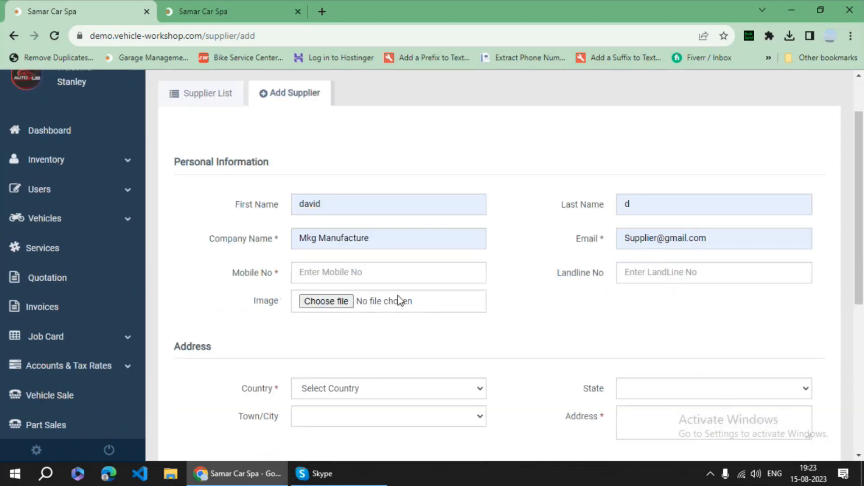
pyautogui.click(370, 270)
pyautogui.click(401, 305)
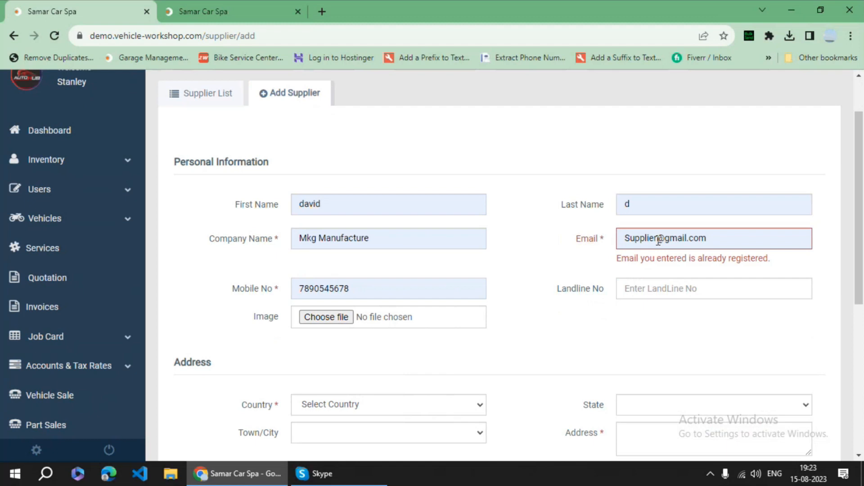
pyautogui.click(656, 236)
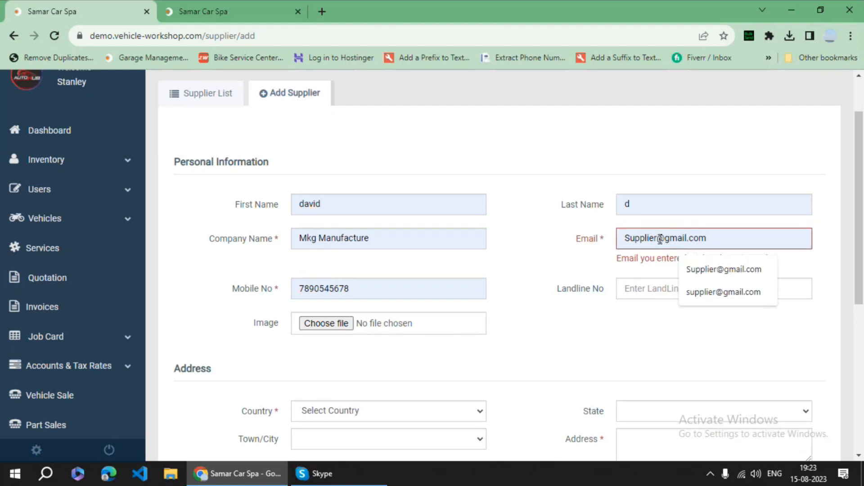
pyautogui.write('1')
pyautogui.scroll(-1, 613, 296)
pyautogui.scroll(-1, 459, 311)
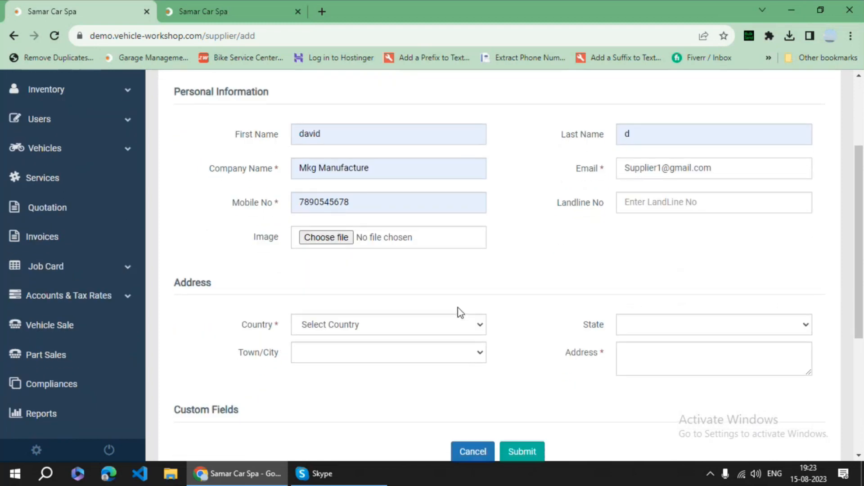
pyautogui.click(379, 274)
pyautogui.click(368, 235)
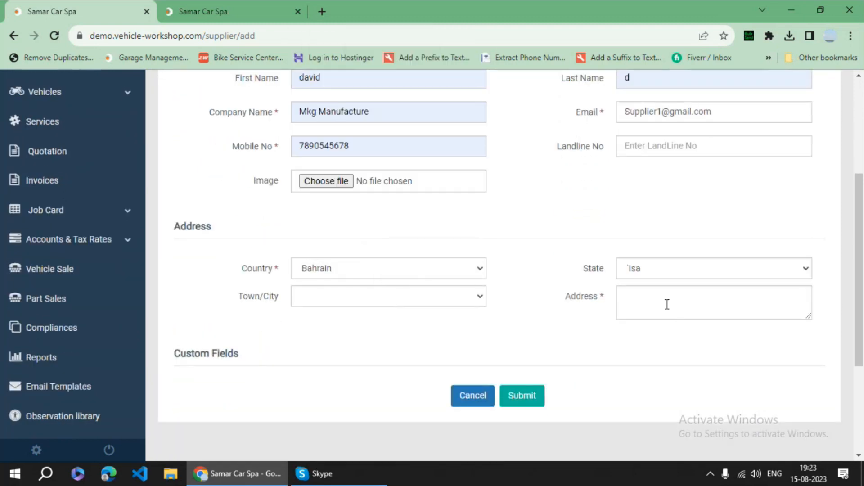
pyautogui.click(668, 305)
pyautogui.write('st')
pyautogui.click(524, 405)
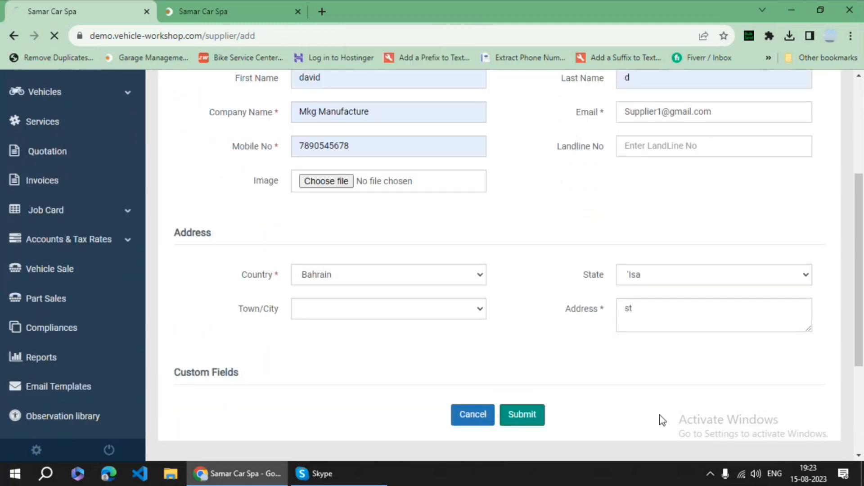
pyautogui.scroll(-1, 163, 282)
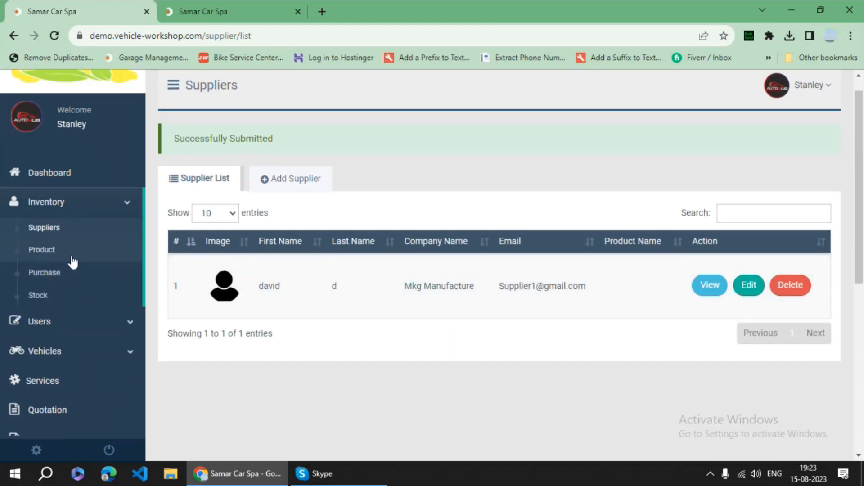
# - Open Inventory > Product and start an Add Product form with a suggested product number
pyautogui.click(70, 255)
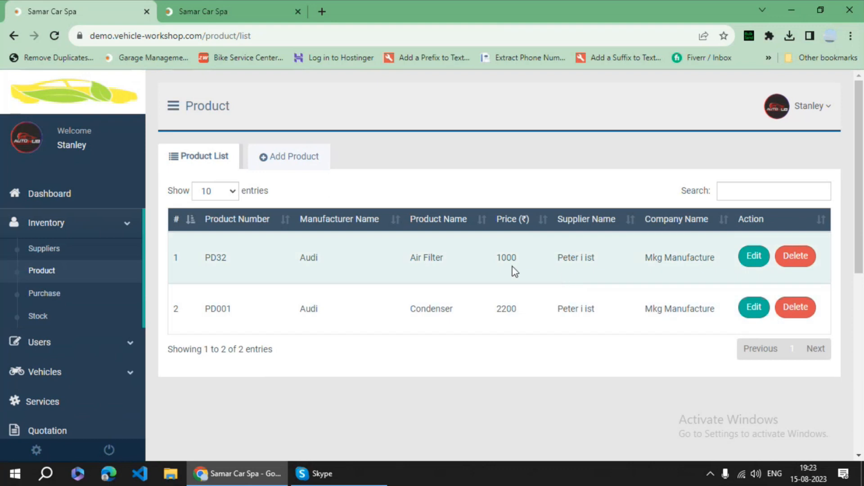
pyautogui.click(298, 163)
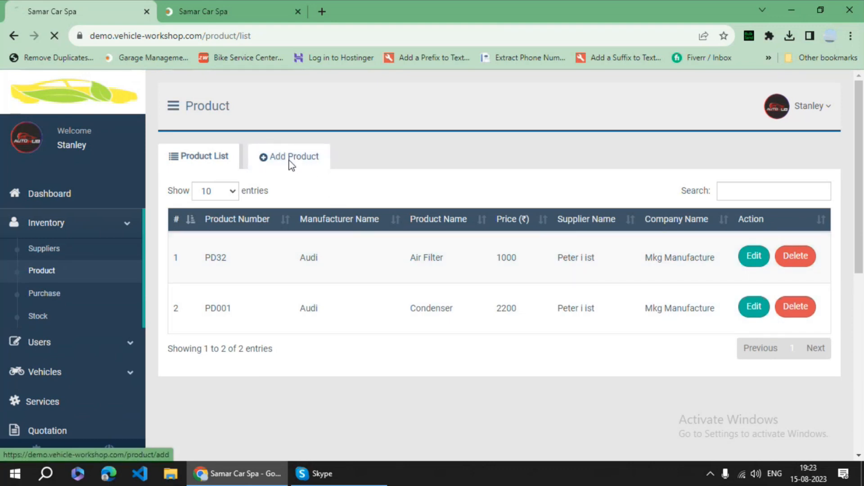
pyautogui.scroll(-1, 477, 259)
pyautogui.click(335, 150)
# - Fill product number STA0012, date 15 August 2023, name Engine oil, and manufacturer Audi
pyautogui.click(385, 176)
pyautogui.write('2')
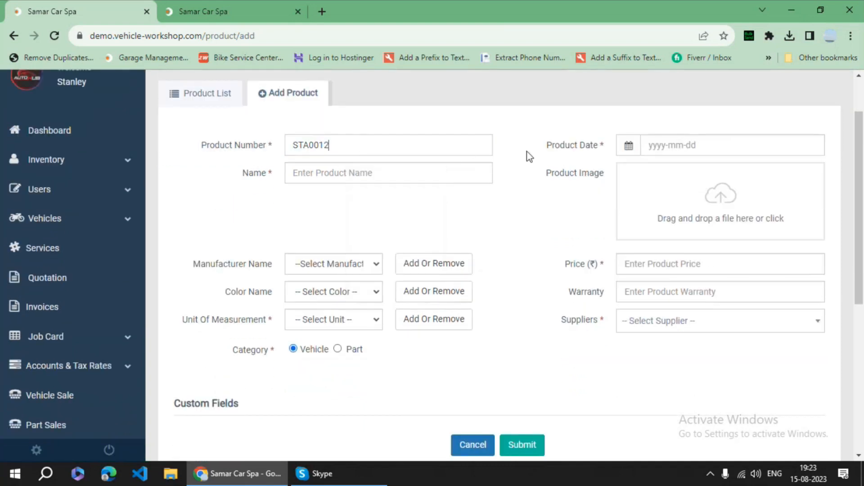
pyautogui.click(674, 144)
pyautogui.click(661, 238)
pyautogui.click(363, 173)
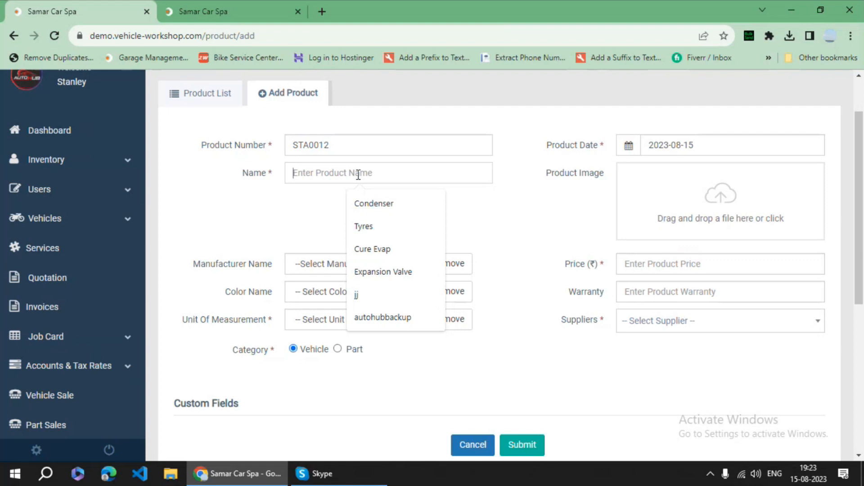
pyautogui.write('oil')
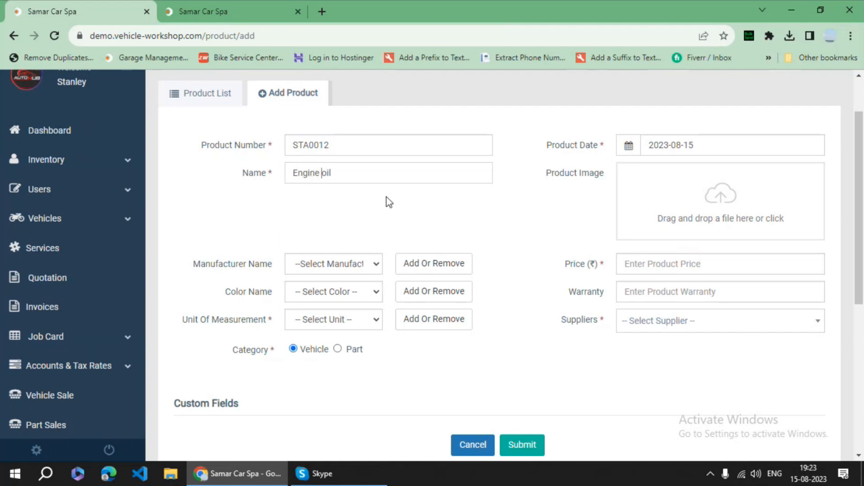
pyautogui.click(340, 269)
pyautogui.click(339, 293)
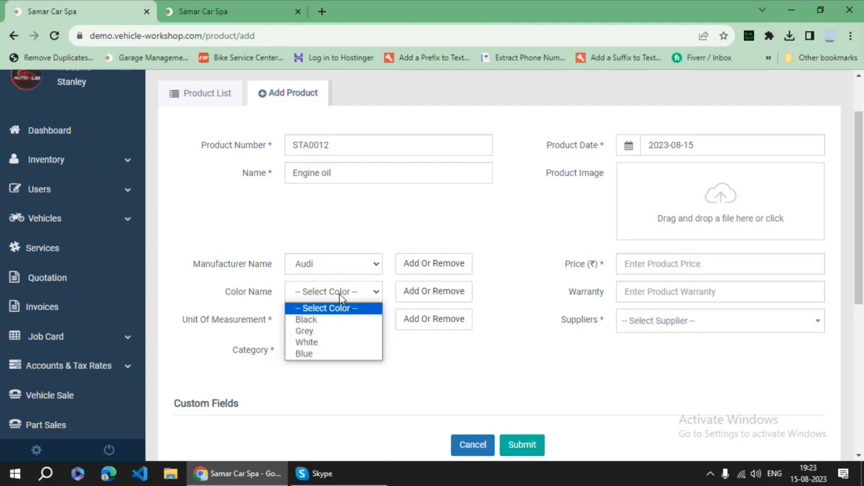
pyautogui.click(337, 320)
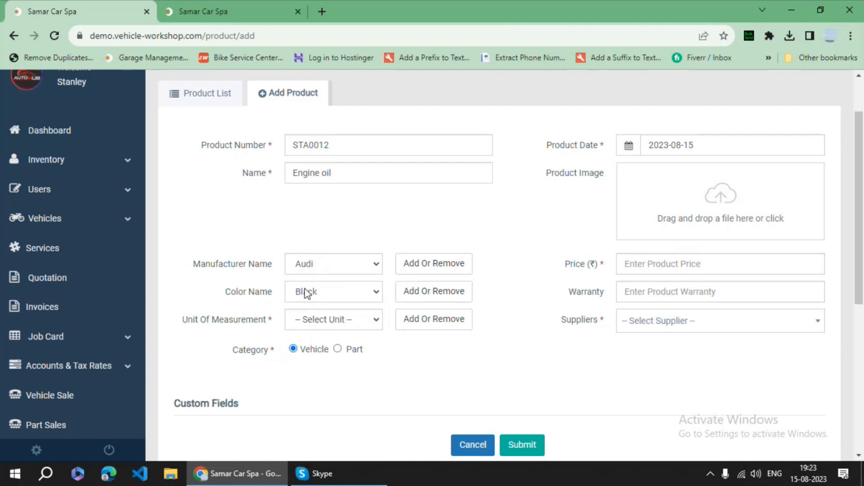
pyautogui.click(331, 296)
pyautogui.click(330, 307)
# - Set unit Quantity, category Part, price 1500, supplier Mkg Manufacture, and submit the product
pyautogui.click(332, 327)
pyautogui.click(328, 350)
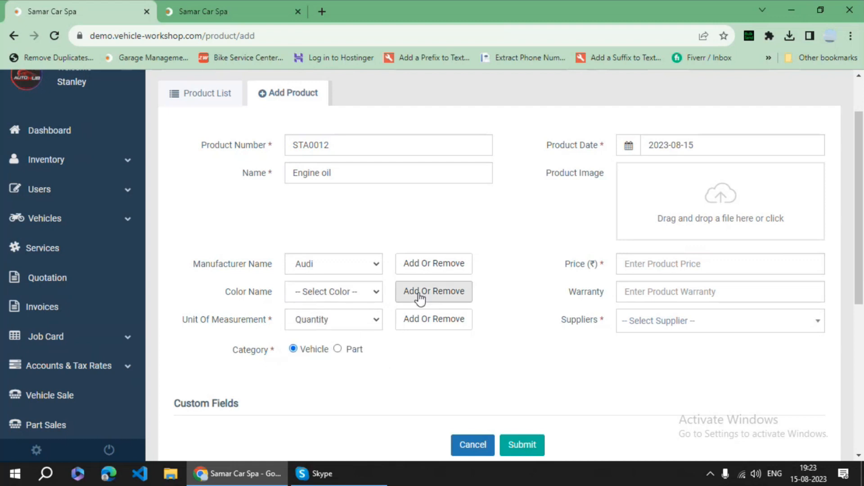
pyautogui.click(338, 350)
pyautogui.scroll(-1, 584, 344)
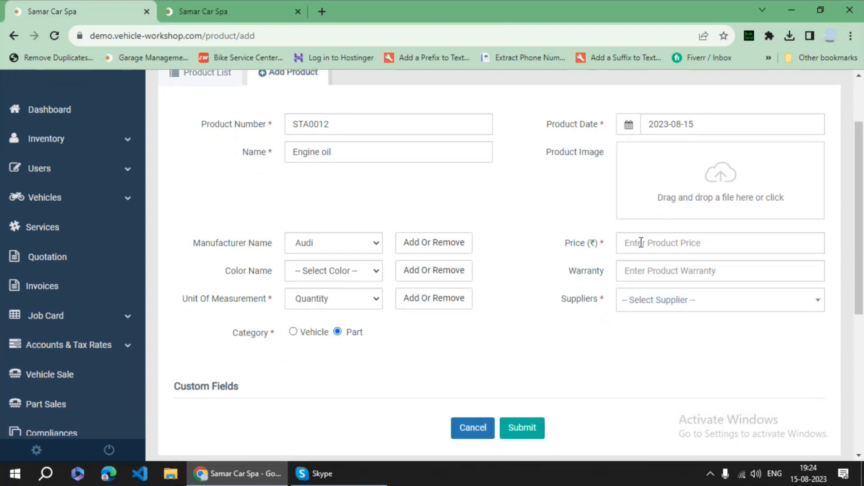
pyautogui.click(646, 247)
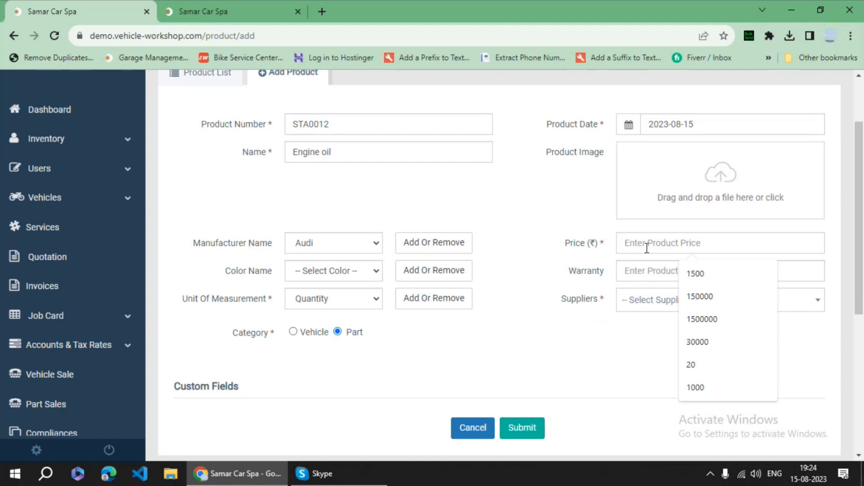
pyautogui.click(720, 274)
pyautogui.scroll(-1, 630, 297)
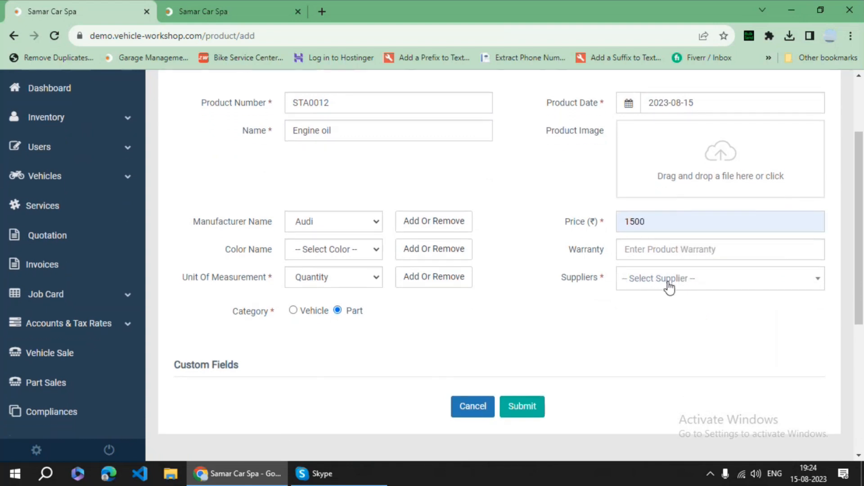
pyautogui.click(669, 285)
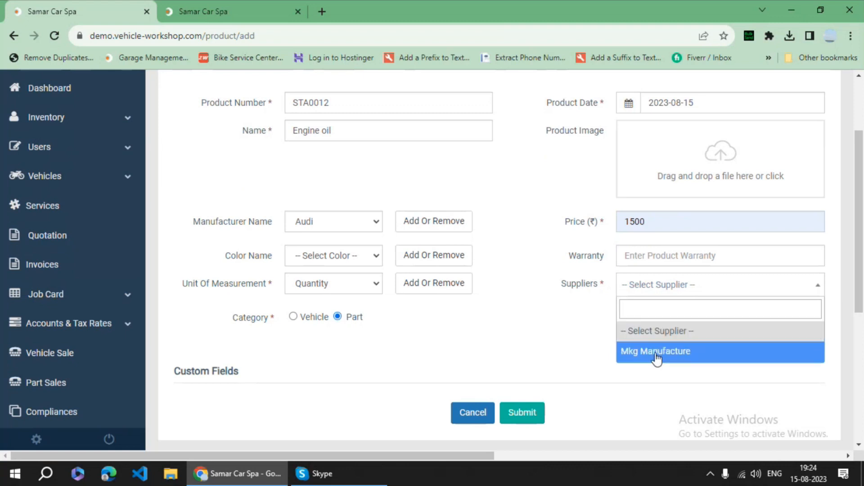
pyautogui.click(656, 352)
pyautogui.scroll(-3, 523, 340)
pyautogui.click(524, 358)
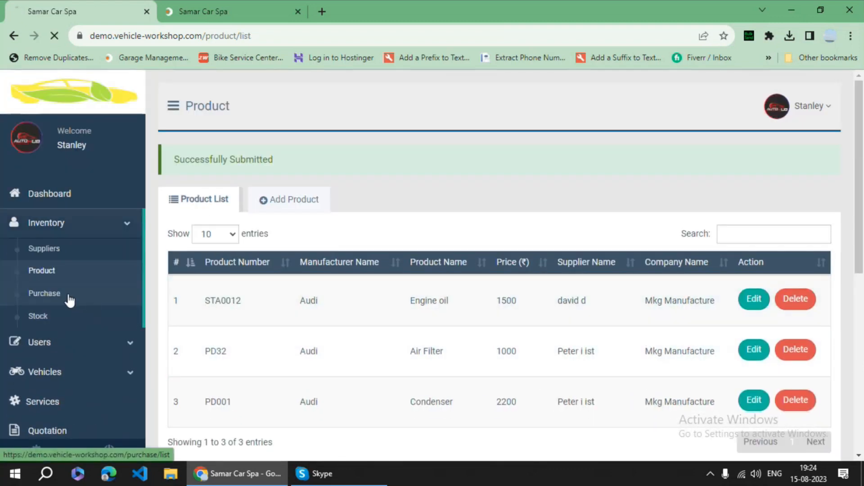
# - Start a new purchase numbered STA00145 dated 15 August 2023
pyautogui.click(69, 301)
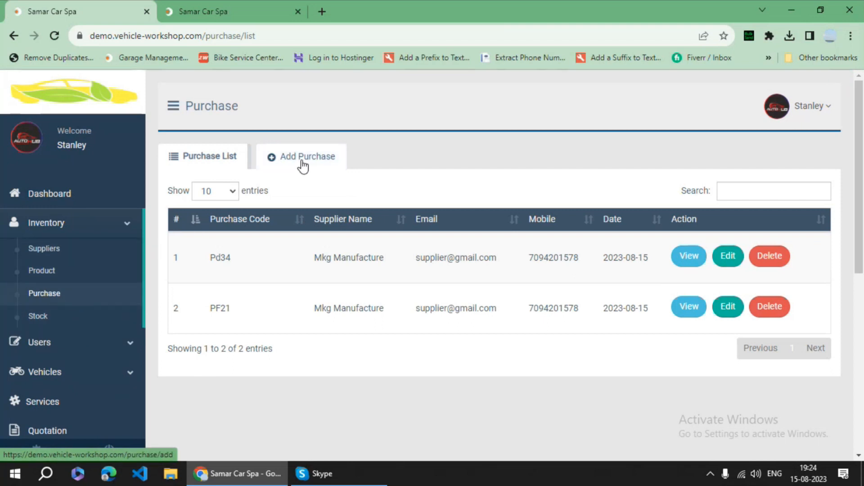
pyautogui.click(302, 166)
pyautogui.click(322, 210)
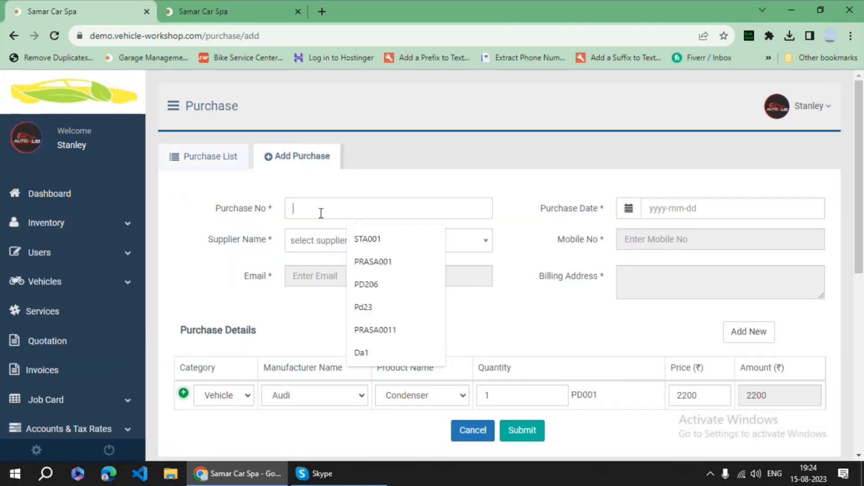
pyautogui.click(377, 239)
pyautogui.write('4')
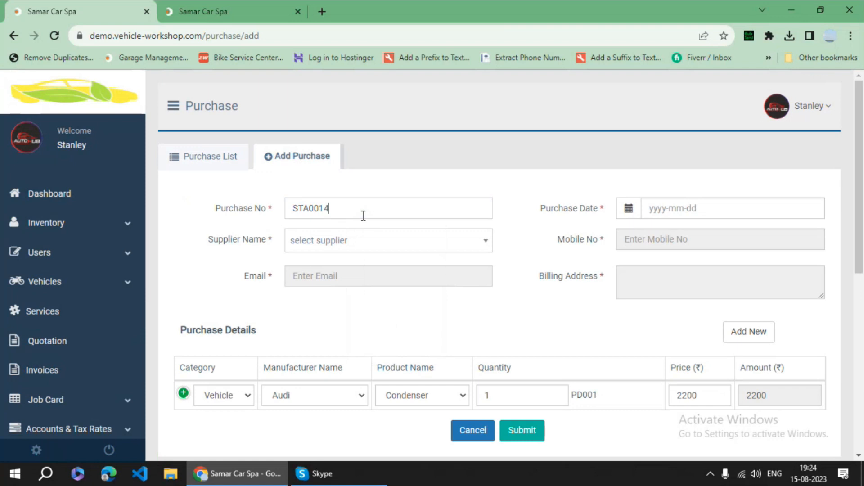
pyautogui.click(656, 214)
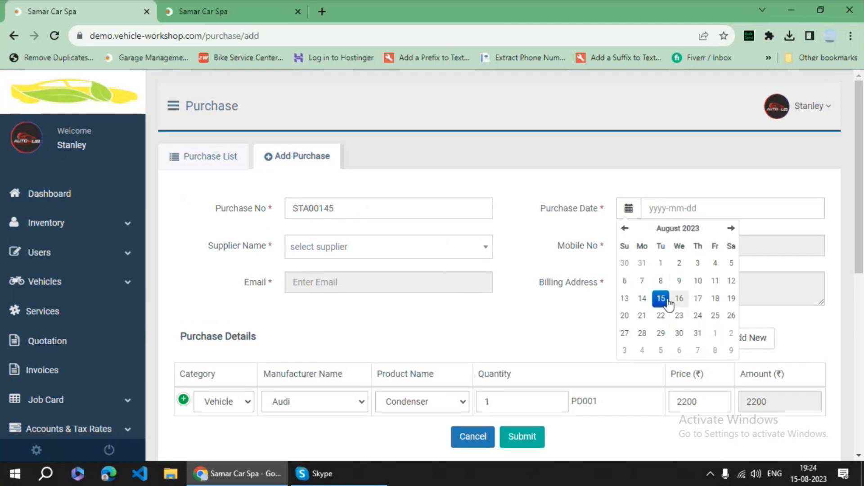
pyautogui.click(660, 298)
# - Set supplier Mkg Manufacture, add Engine oil with quantity 30, and save the purchase
pyautogui.click(351, 256)
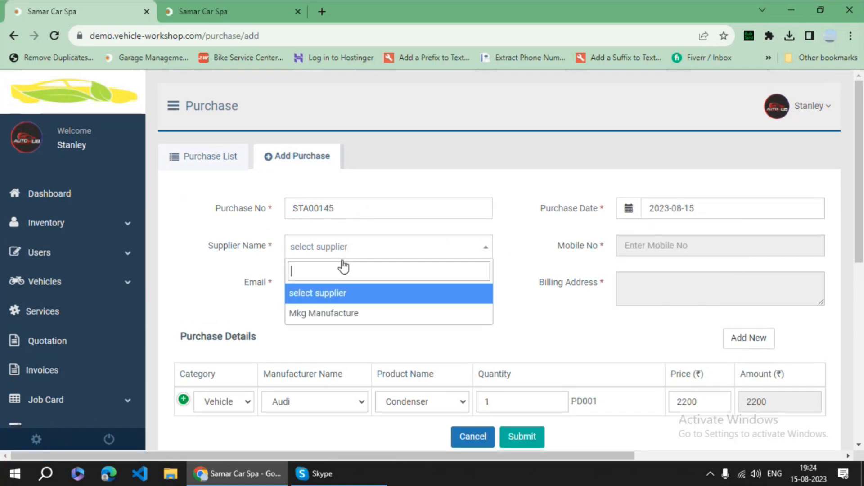
pyautogui.click(354, 316)
pyautogui.scroll(-2, 488, 315)
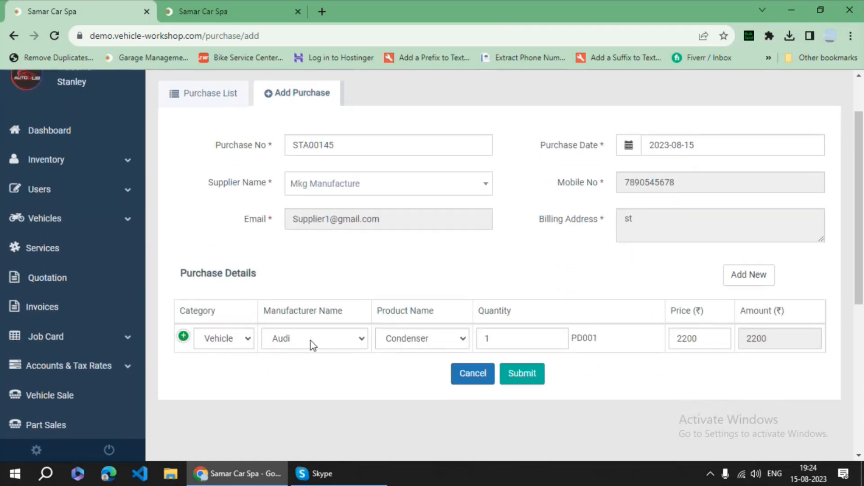
pyautogui.click(390, 343)
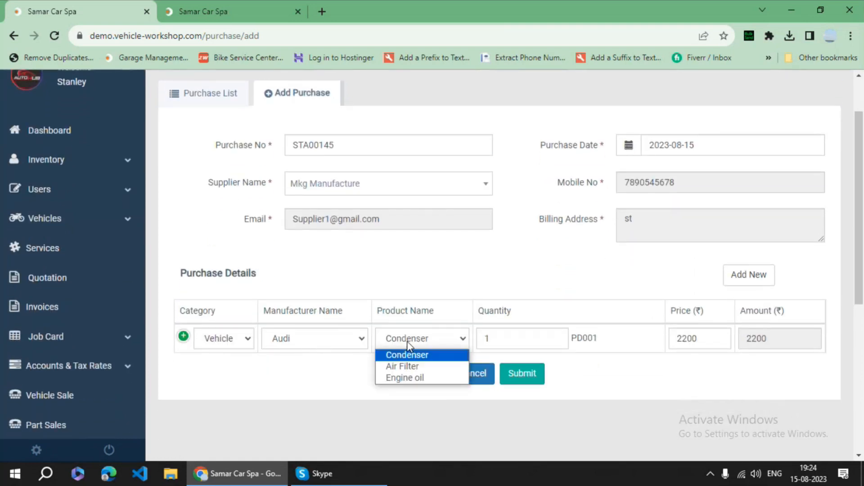
pyautogui.click(409, 378)
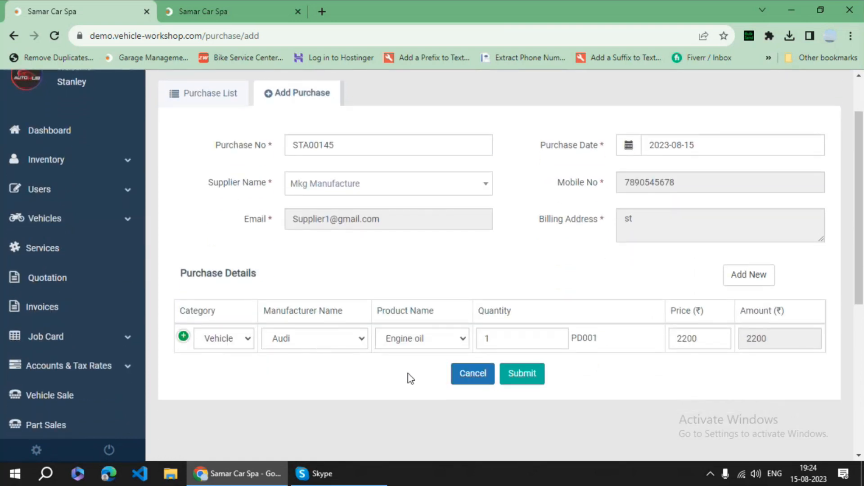
pyautogui.click(556, 336)
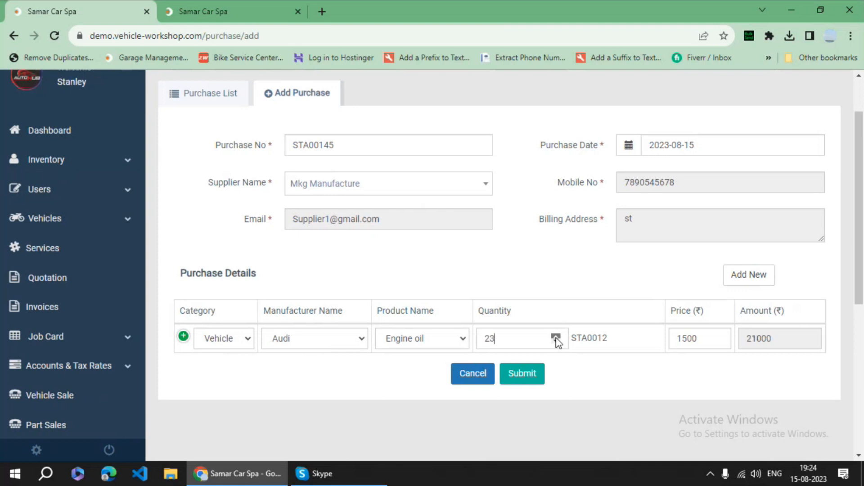
pyautogui.click(522, 373)
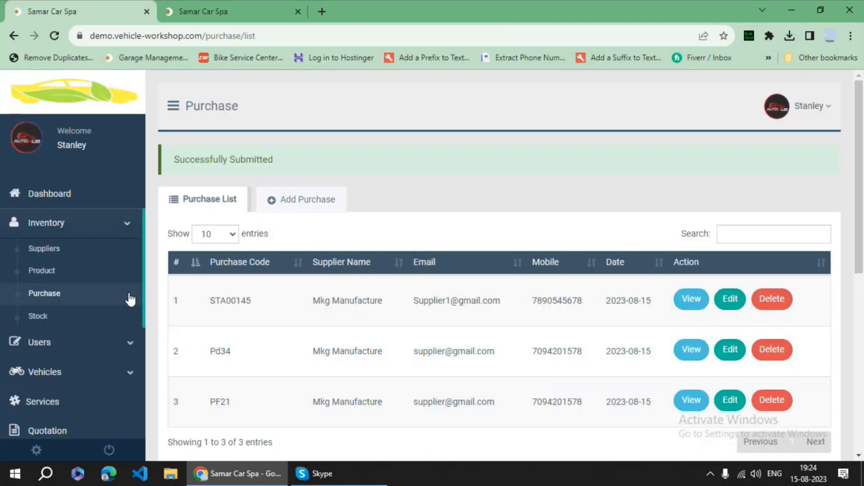
# - Confirm Engine oil stock now shows 30, then open a fresh Add Purchase form
pyautogui.click(59, 319)
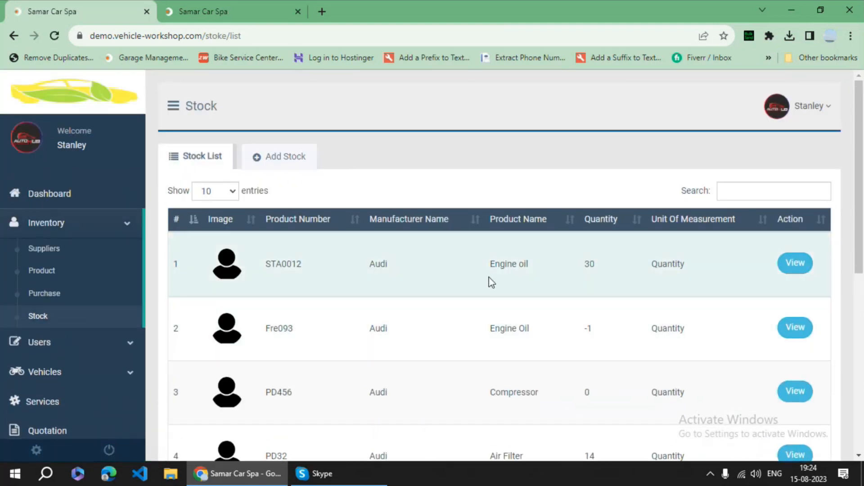
pyautogui.doubleClick(590, 264)
pyautogui.click(59, 297)
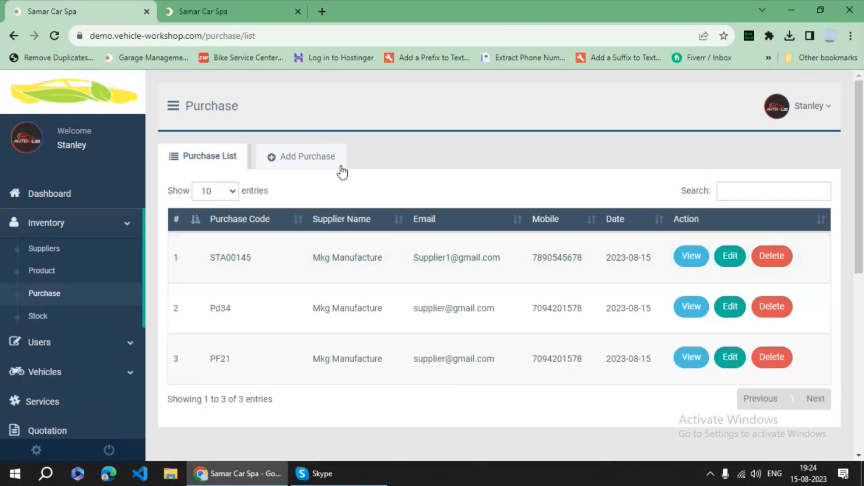
pyautogui.click(317, 162)
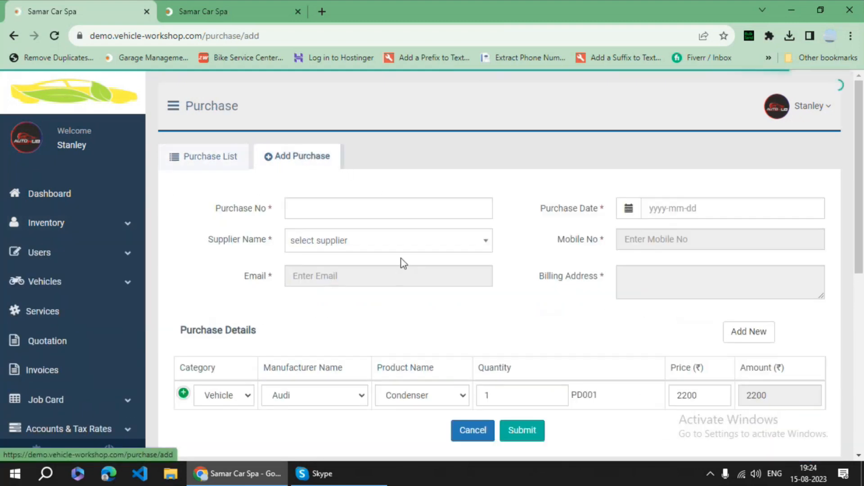
# - Enter purchase number der23, dated 15 August 2023, with supplier Mkg Manufacture
pyautogui.click(324, 209)
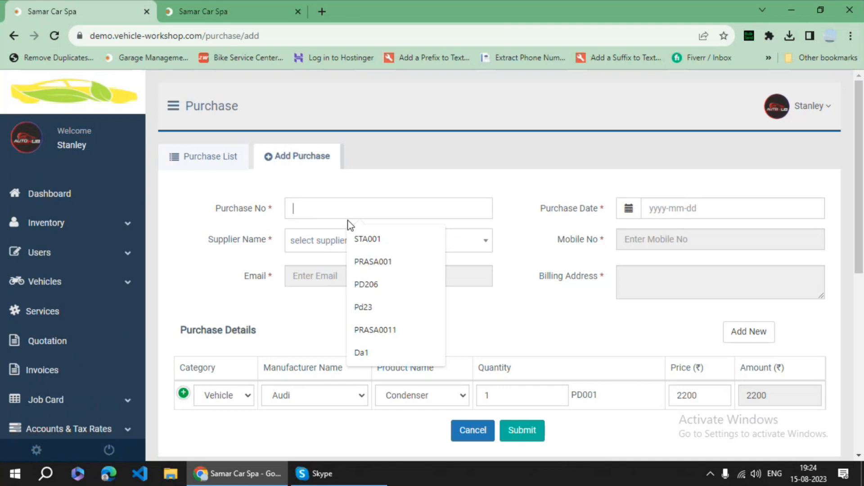
pyautogui.write('der23')
pyautogui.click(677, 211)
pyautogui.click(661, 303)
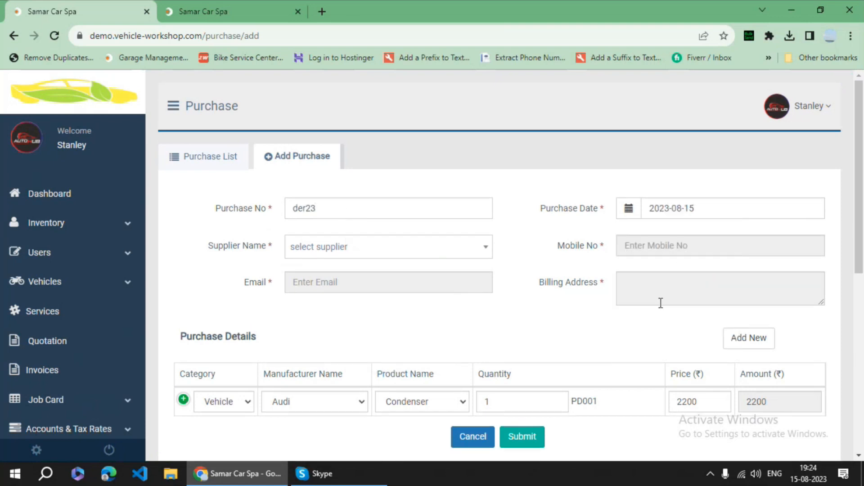
pyautogui.click(319, 250)
pyautogui.click(343, 312)
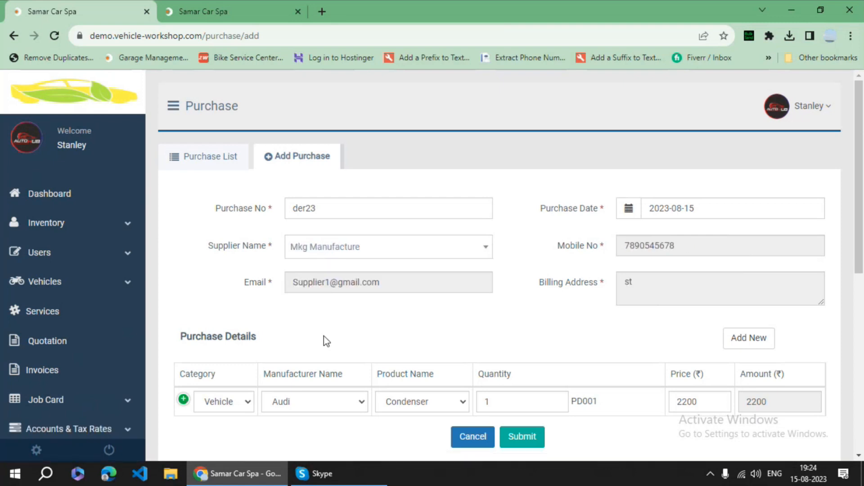
# - Add a Condenser line with quantity raised to 10 and category Part, then save the purchase
pyautogui.scroll(-1, 325, 341)
pyautogui.click(409, 360)
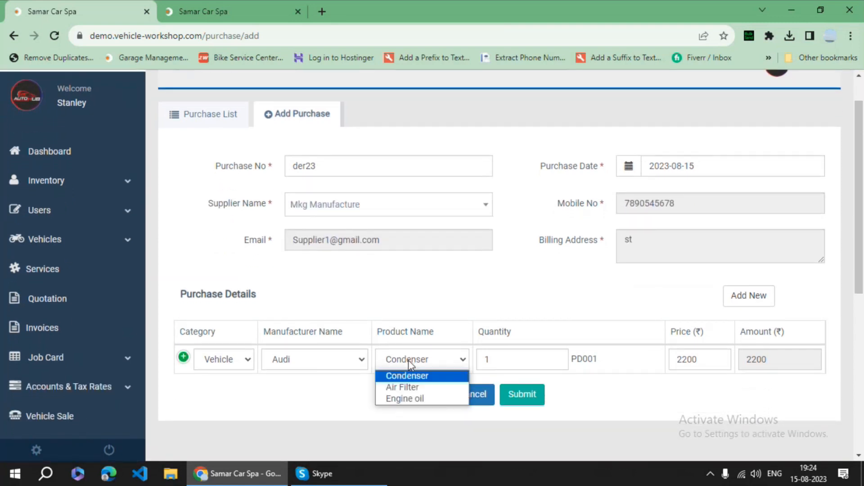
pyautogui.click(424, 382)
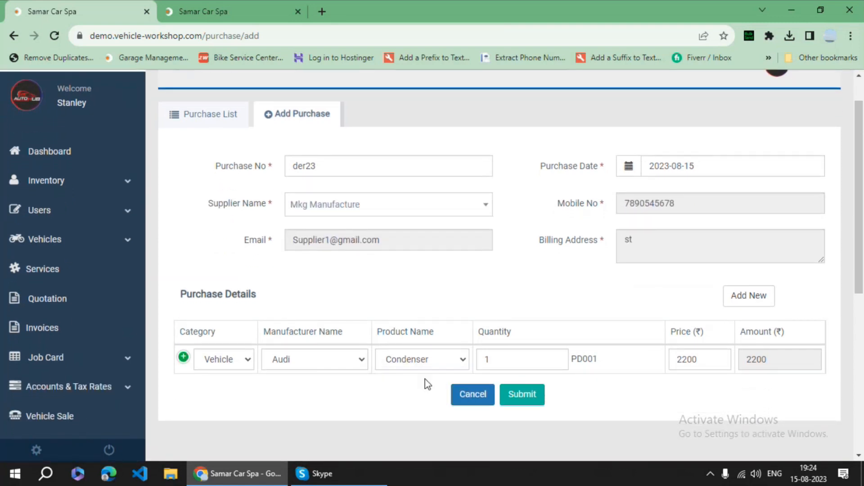
pyautogui.click(556, 358)
pyautogui.click(556, 358)
pyautogui.click(232, 366)
pyautogui.click(230, 389)
pyautogui.click(520, 398)
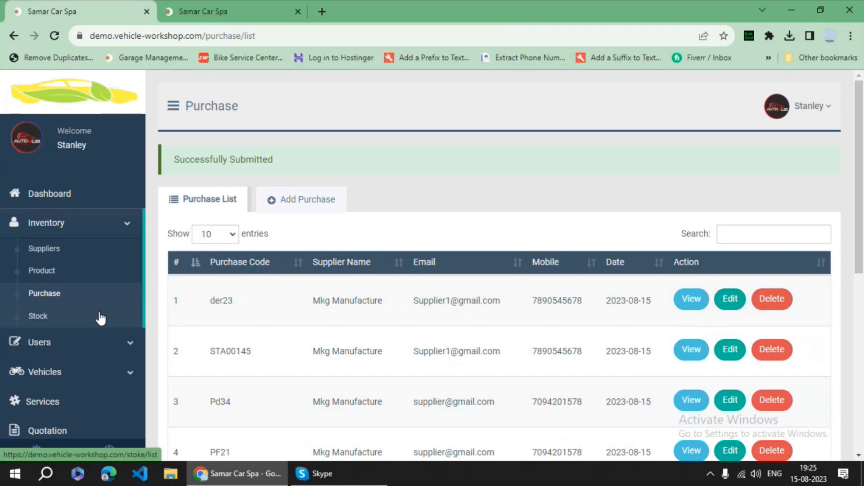
# - Browse the stock list, then switch to the Quotation list showing APR0012 and APR001
pyautogui.click(58, 321)
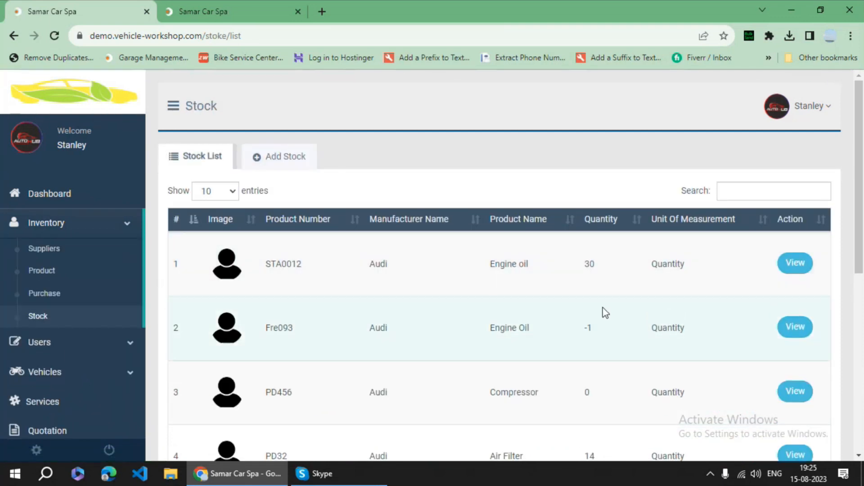
pyautogui.scroll(-4, 599, 324)
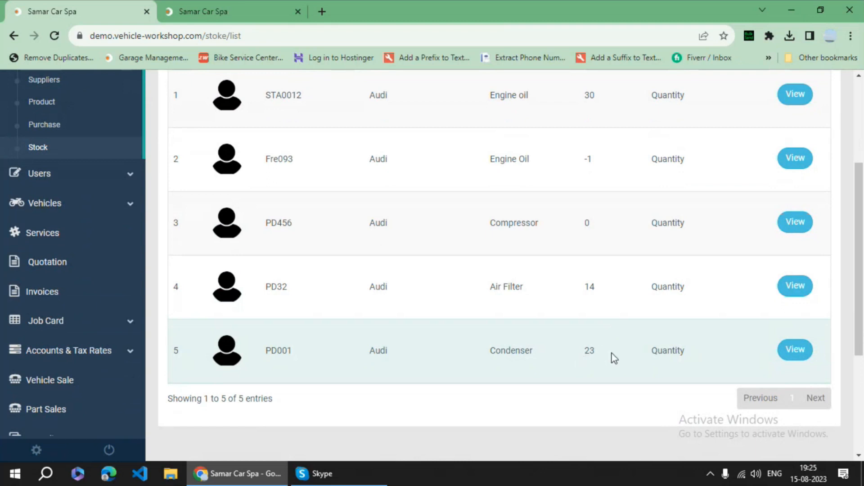
pyautogui.scroll(3, 603, 357)
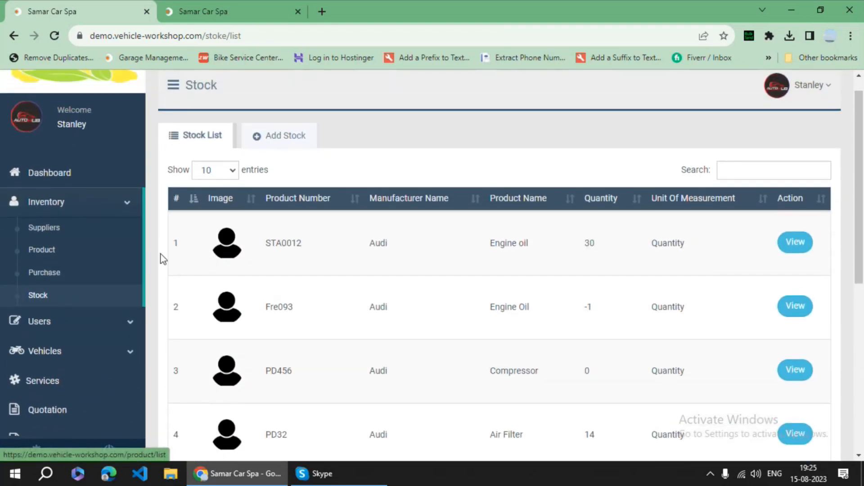
pyautogui.scroll(-2, 76, 270)
pyautogui.scroll(-1, 72, 260)
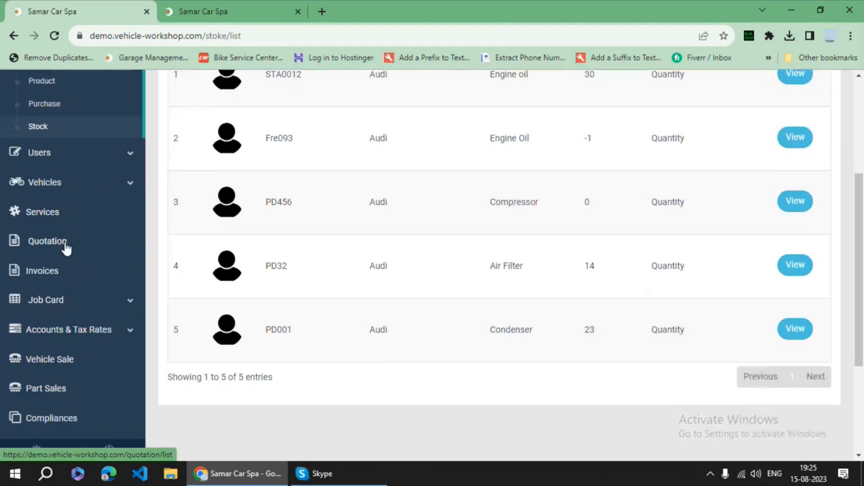
pyautogui.click(67, 248)
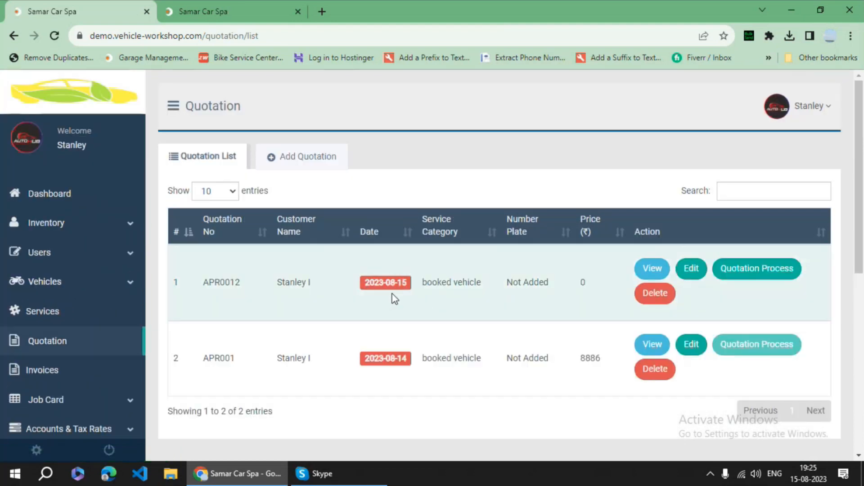
# - Start a new quotation numbered APR00132, based on a previous quotation number
pyautogui.click(291, 162)
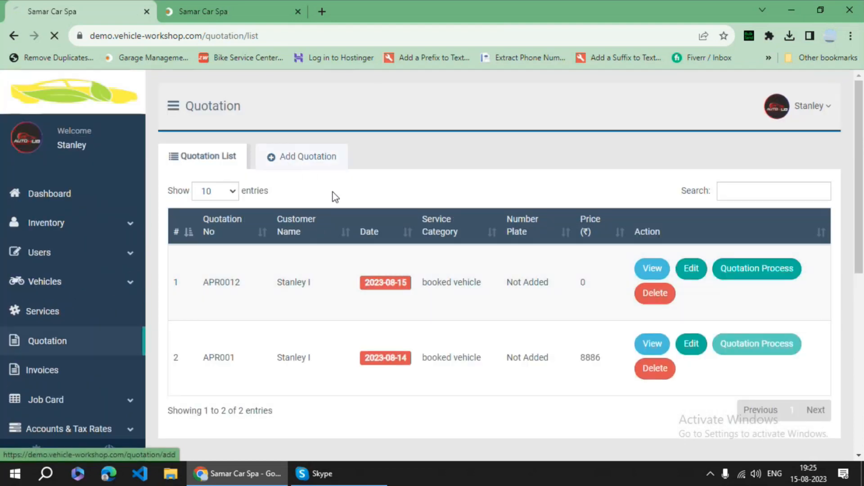
pyautogui.click(331, 211)
pyautogui.click(374, 238)
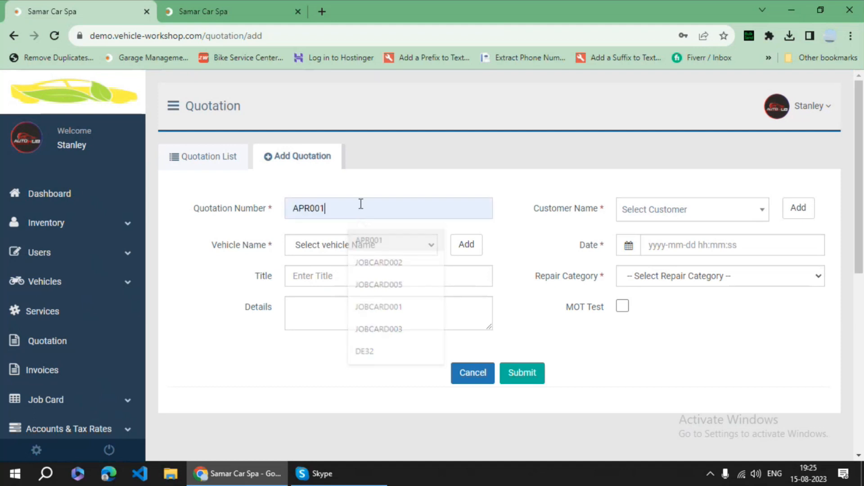
pyautogui.click(348, 214)
pyautogui.write('32')
# - Choose the customer and vehicle A4, date it today, set category Booked Vehicle, and submit
pyautogui.click(675, 211)
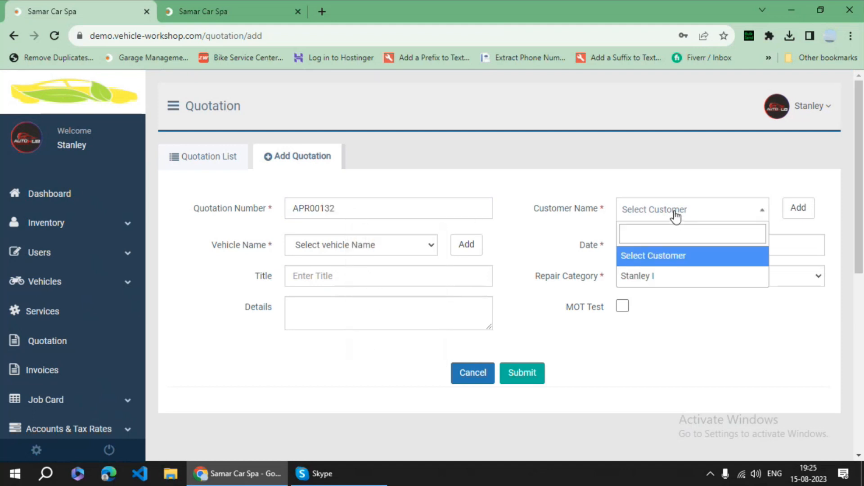
pyautogui.click(670, 277)
pyautogui.click(344, 247)
pyautogui.click(345, 275)
pyautogui.click(671, 251)
pyautogui.click(678, 404)
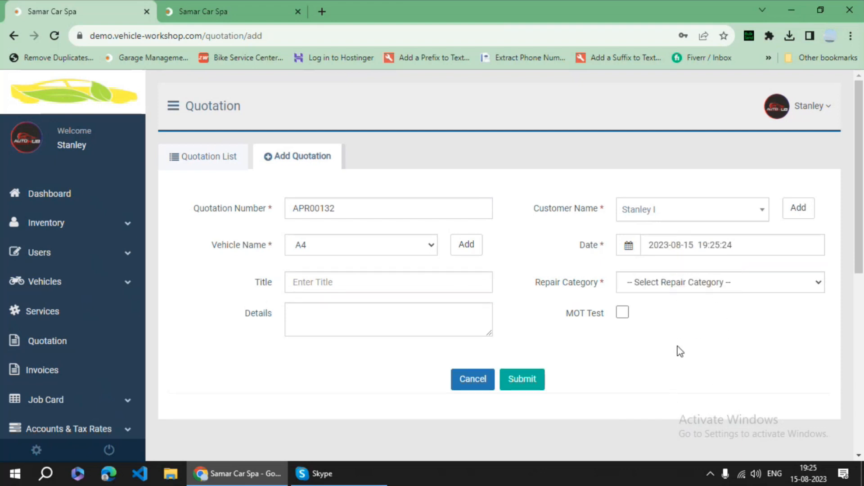
pyautogui.click(674, 284)
pyautogui.click(657, 322)
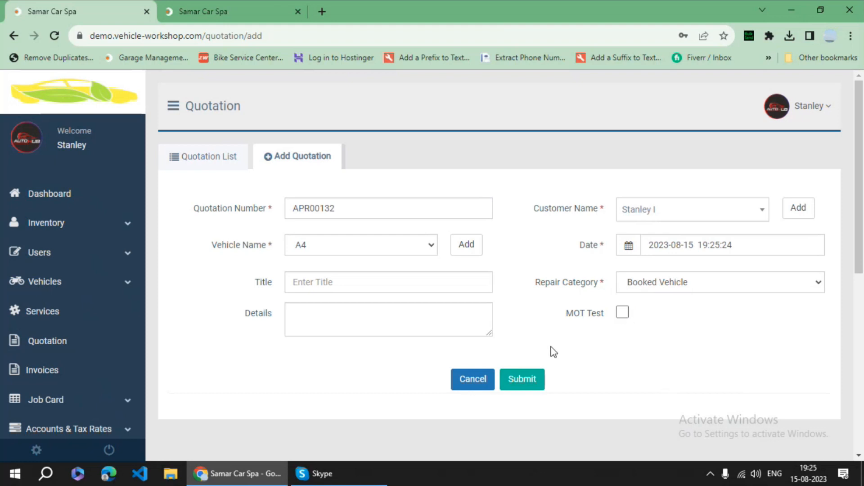
pyautogui.click(524, 380)
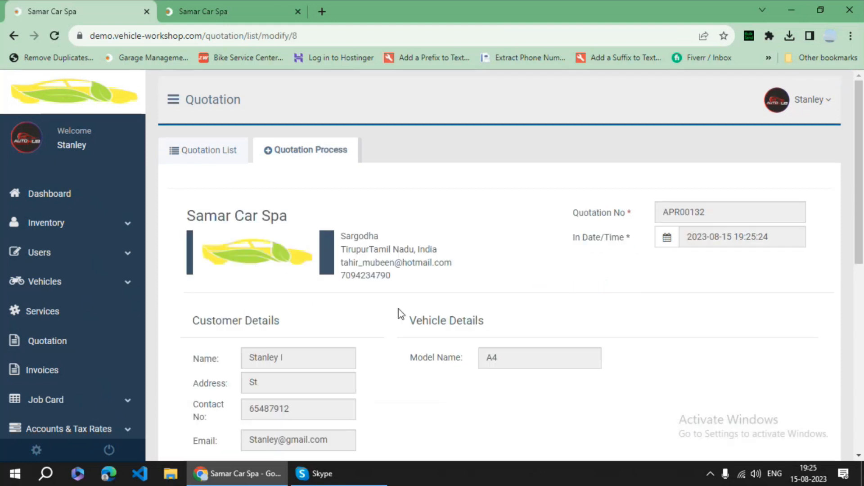
# - Add Regular Service Engine oil and Air condition service Condenser as observation points on APR00132
pyautogui.scroll(-3, 432, 315)
pyautogui.scroll(-2, 433, 313)
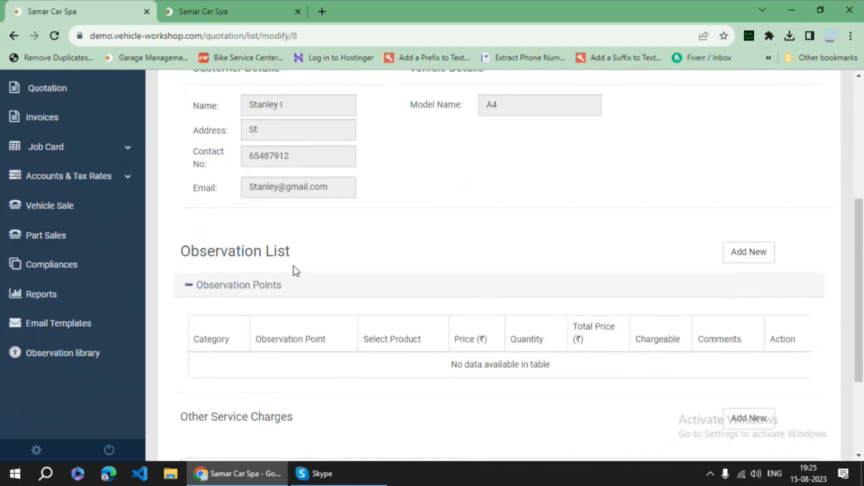
pyautogui.scroll(-3, 577, 295)
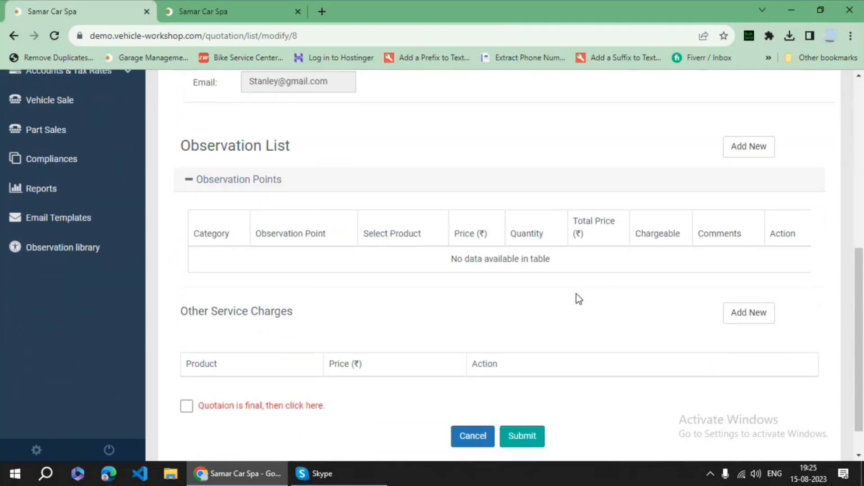
pyautogui.click(739, 113)
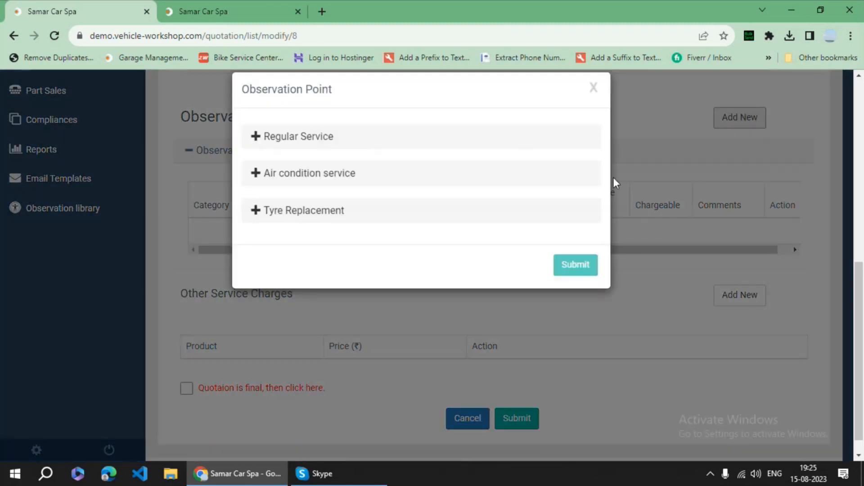
pyautogui.click(294, 160)
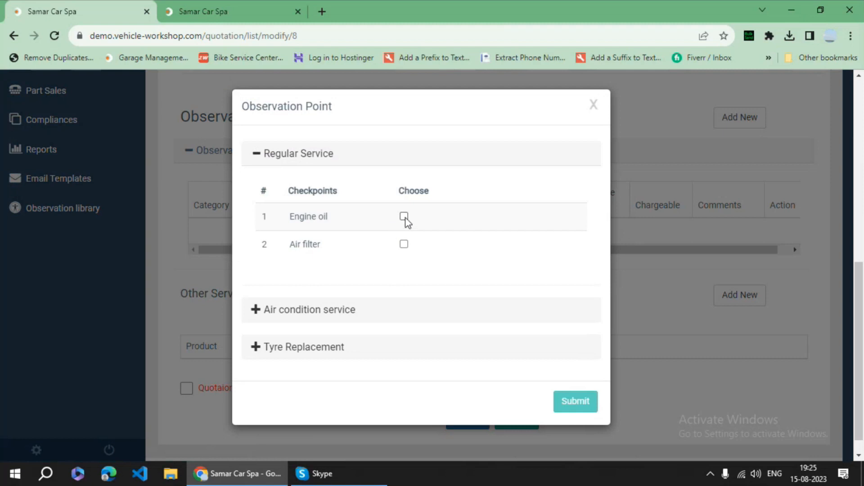
pyautogui.click(403, 217)
pyautogui.click(326, 315)
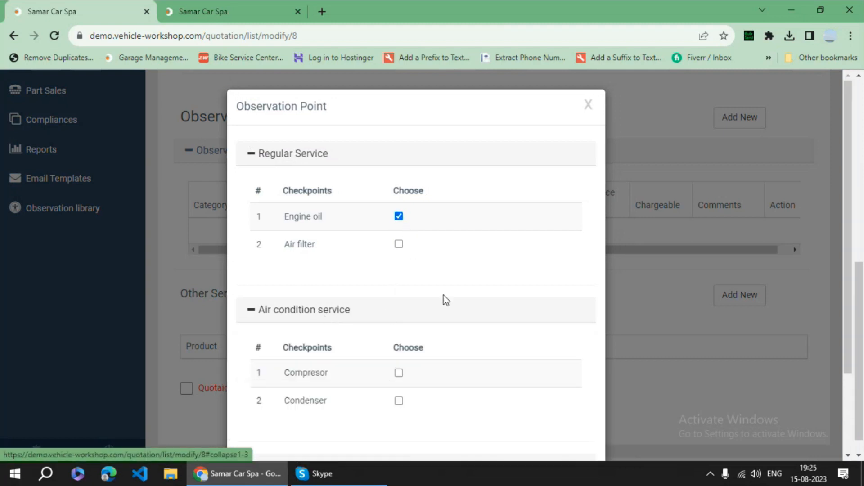
pyautogui.scroll(-1, 402, 309)
pyautogui.scroll(-1, 486, 356)
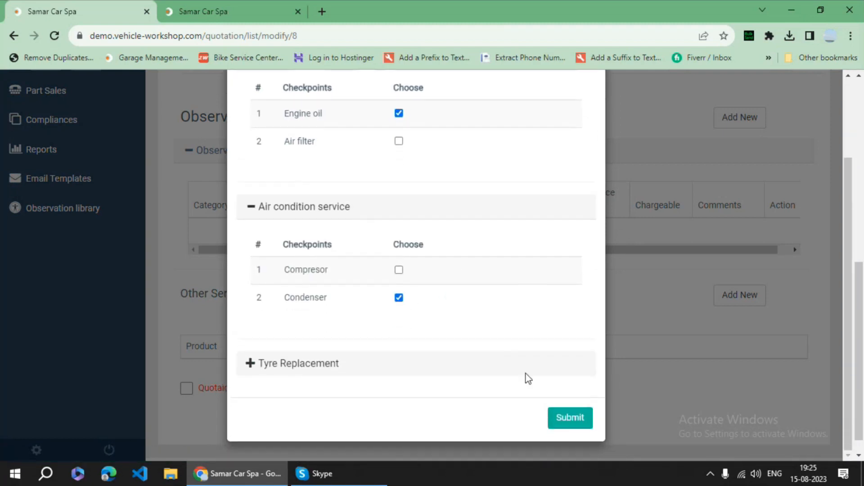
pyautogui.click(569, 418)
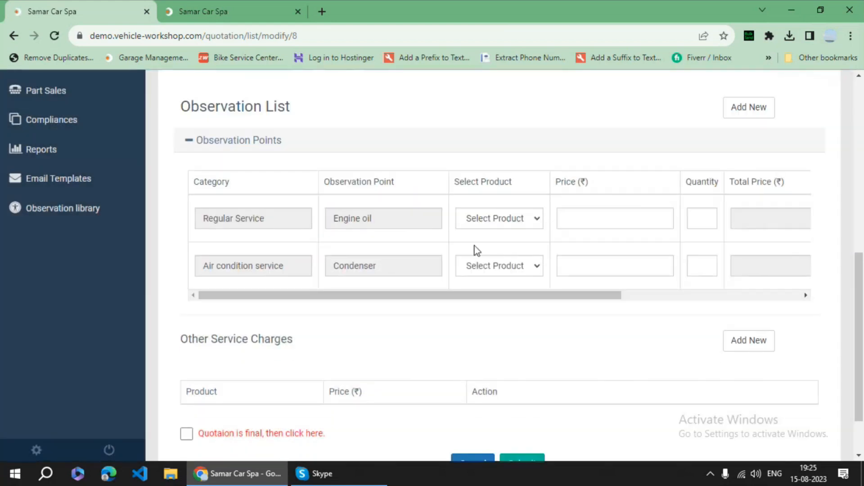
# - Assign Engine oil at 1500 and Condenser at 2200 to the rows, quantity 1 each
pyautogui.click(499, 218)
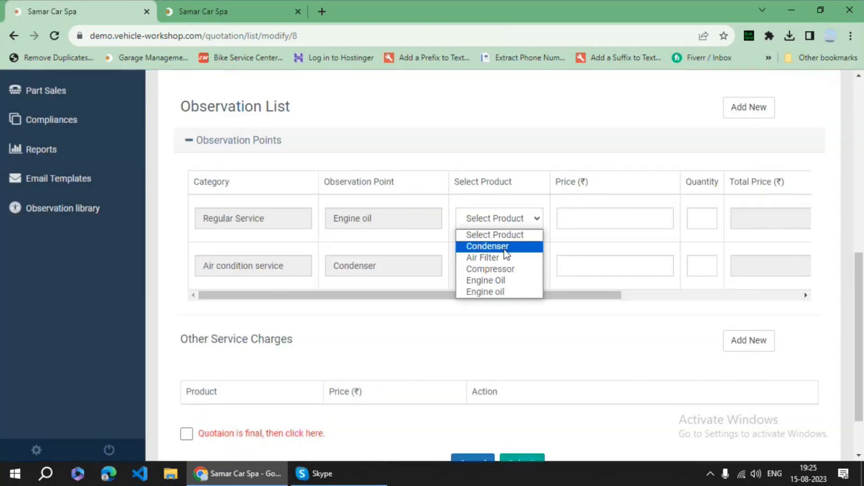
pyautogui.click(504, 280)
pyautogui.click(497, 273)
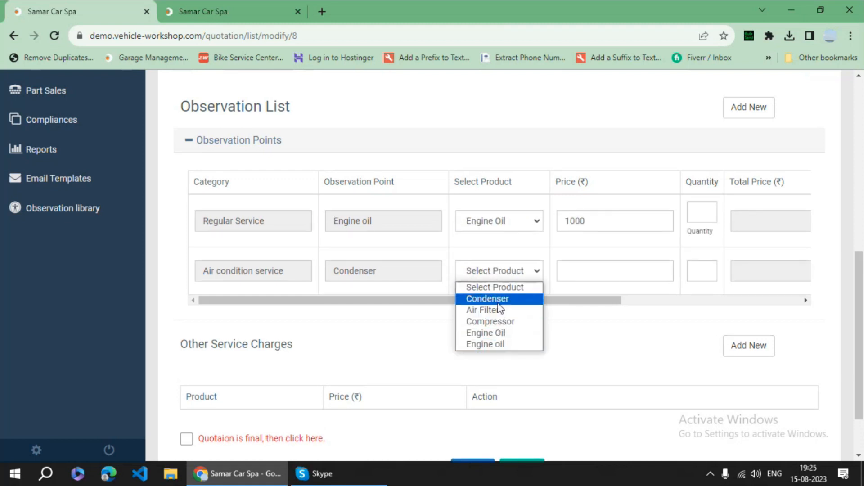
pyautogui.click(488, 299)
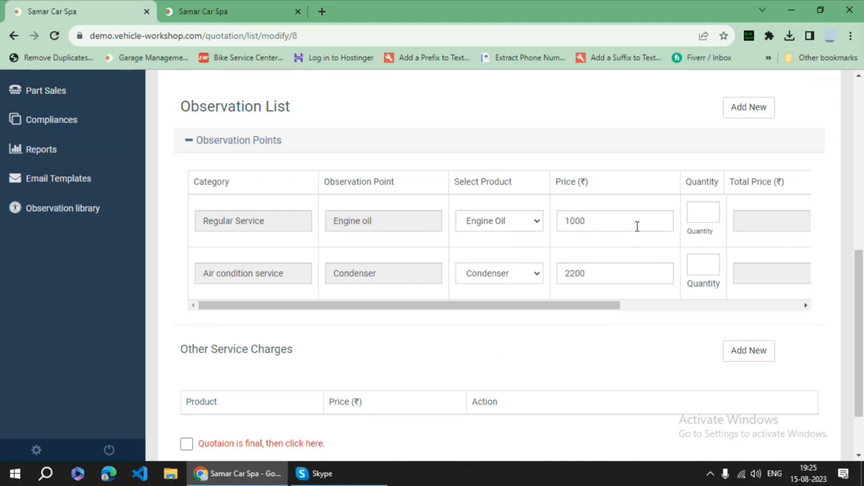
pyautogui.click(503, 228)
pyautogui.click(507, 295)
pyautogui.click(707, 209)
pyautogui.click(687, 337)
# - Add a Labour charge of 1000 under other service charges and submit the quotation
pyautogui.scroll(-2, 614, 304)
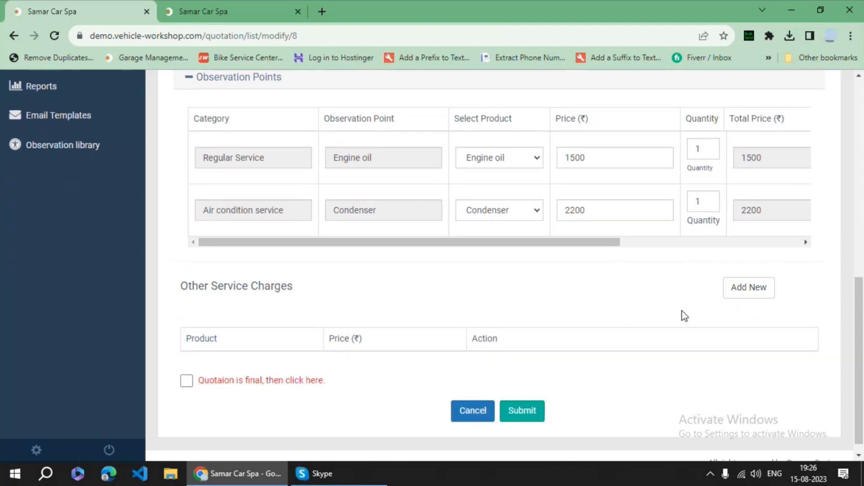
pyautogui.click(749, 288)
pyautogui.scroll(-1, 288, 316)
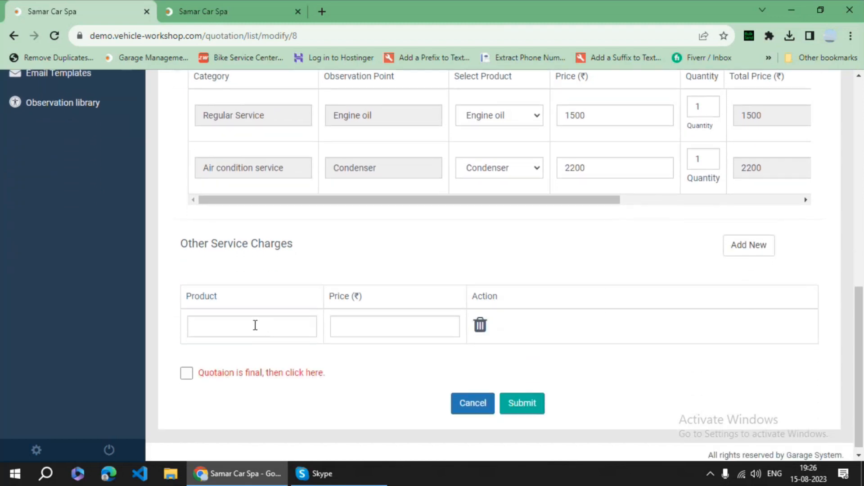
pyautogui.click(254, 325)
pyautogui.click(280, 189)
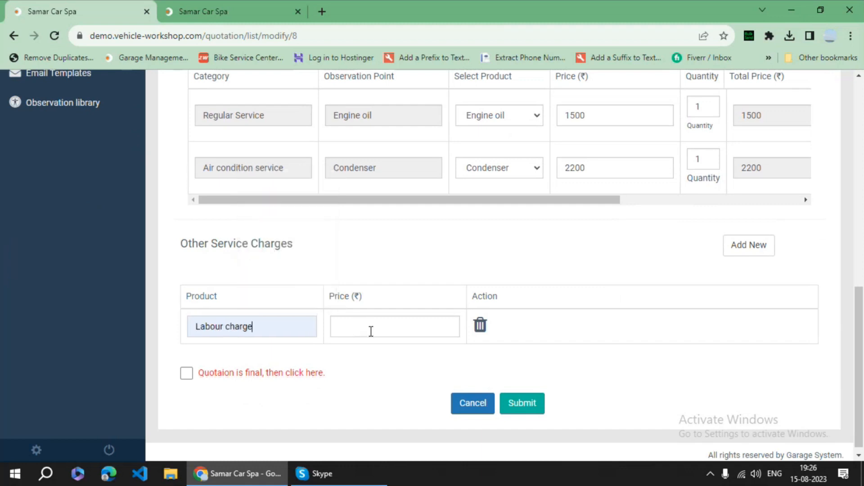
pyautogui.click(370, 331)
pyautogui.click(407, 272)
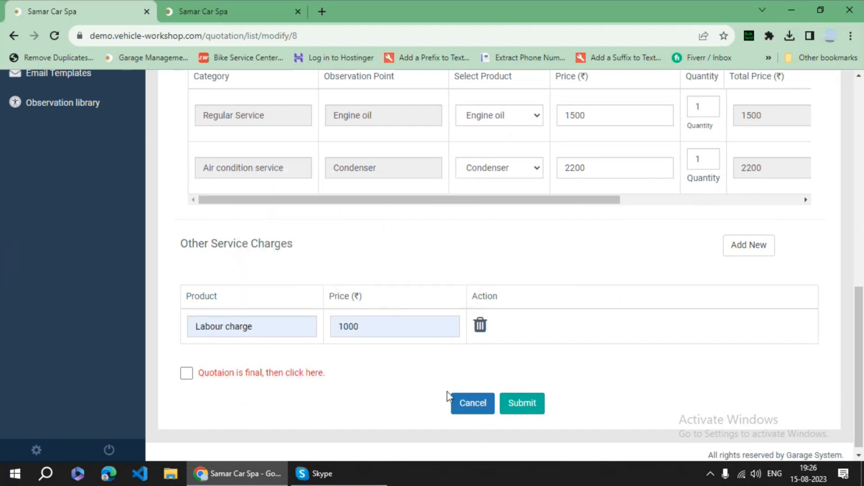
pyautogui.scroll(-1, 496, 397)
pyautogui.click(519, 400)
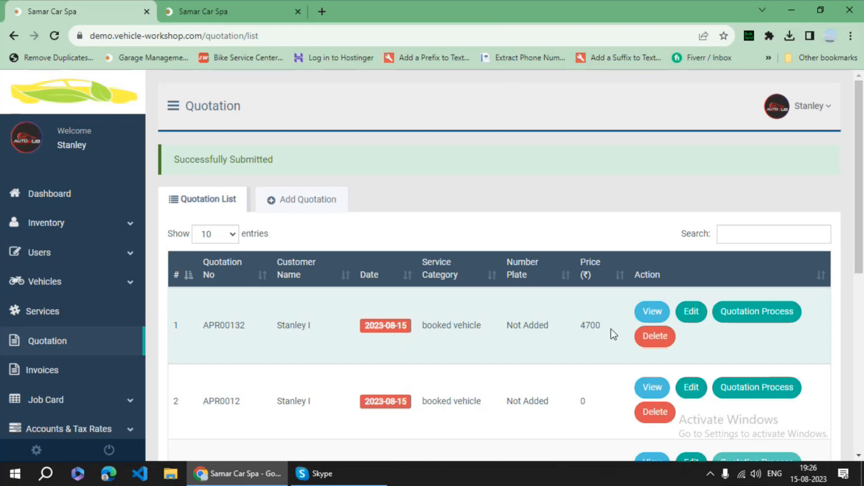
# - Review QPR00132's service details totalling 4,700.00 and print the quotation
pyautogui.click(653, 313)
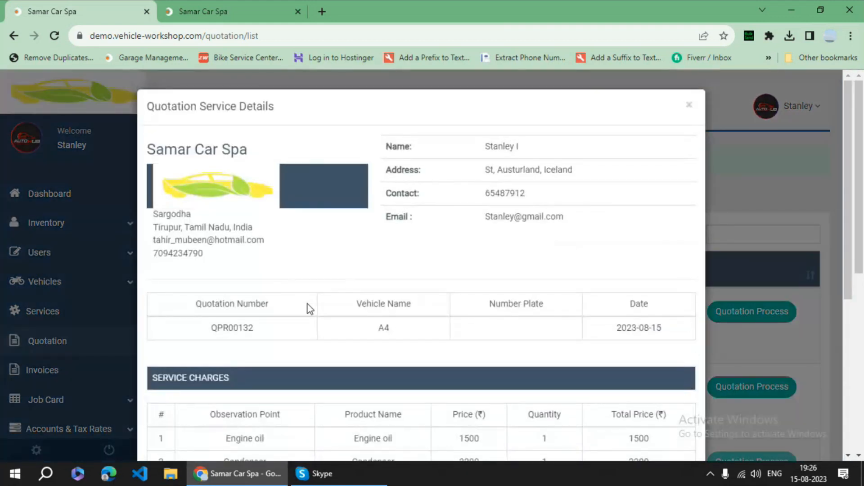
pyautogui.scroll(-3, 315, 310)
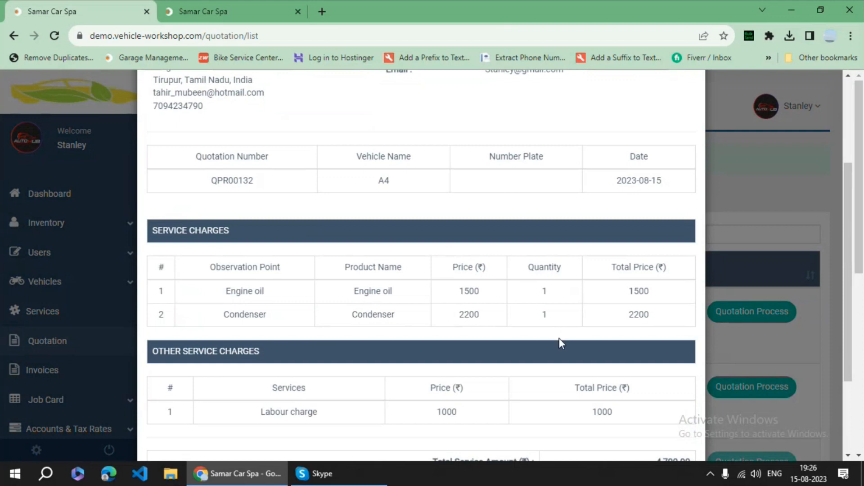
pyautogui.scroll(-1, 560, 340)
pyautogui.scroll(4, 263, 323)
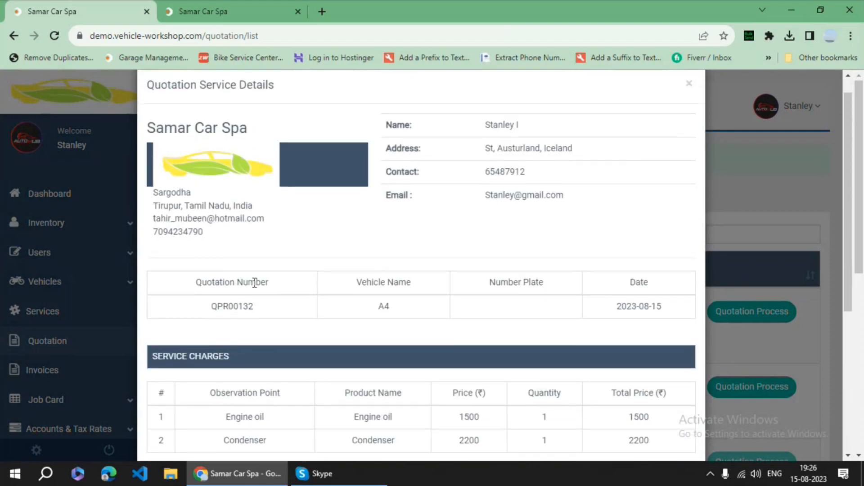
pyautogui.scroll(-5, 518, 207)
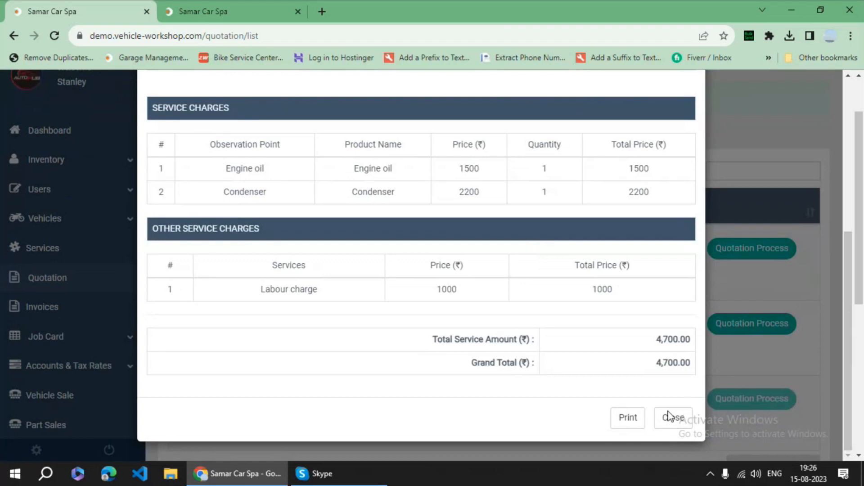
pyautogui.click(632, 421)
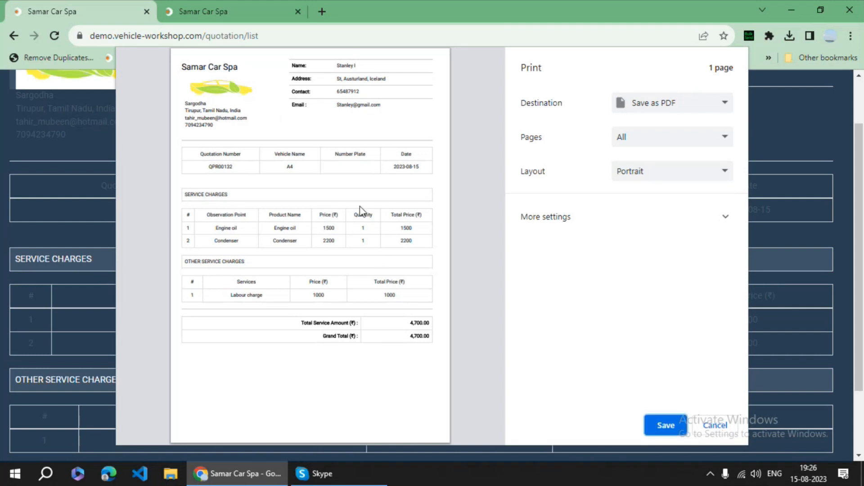
# - Cancel printing, return to the previous page, and expand the job card menu options
pyautogui.click(718, 426)
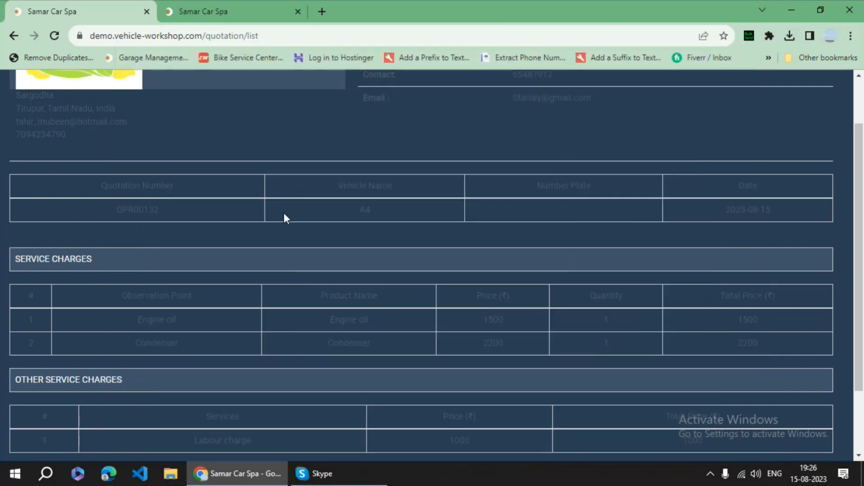
pyautogui.click(13, 36)
pyautogui.scroll(4, 83, 205)
pyautogui.scroll(3, 83, 203)
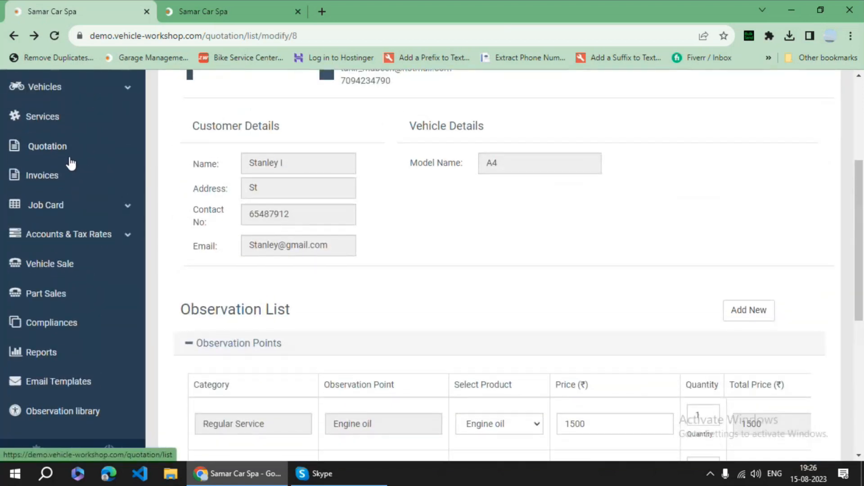
pyautogui.scroll(-1, 71, 176)
pyautogui.click(70, 188)
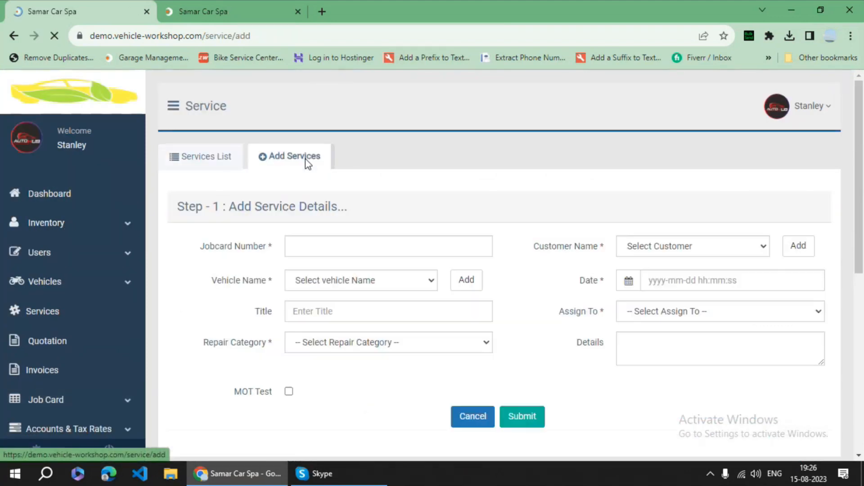
# - Enter job card number De345 with the customer, vehicle A4, and today's date
pyautogui.click(327, 251)
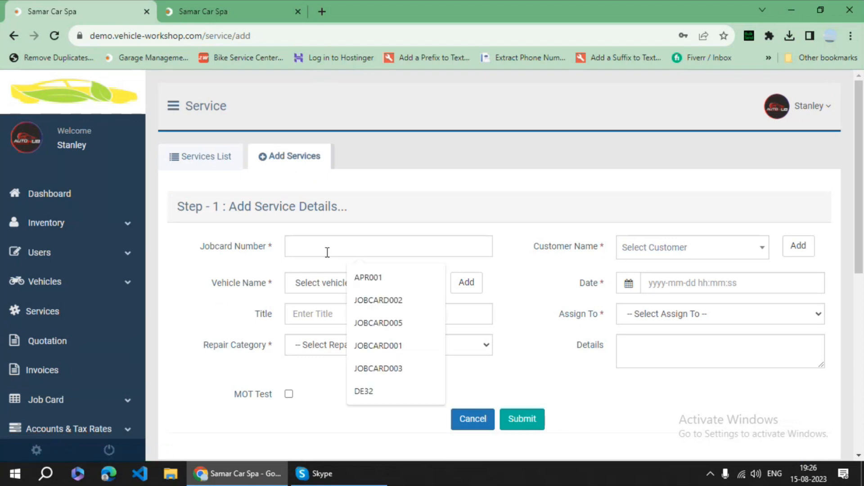
pyautogui.write('De345')
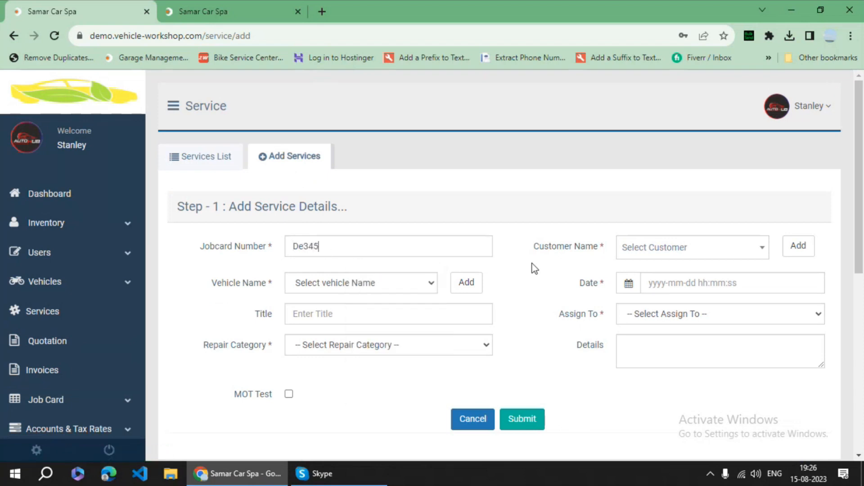
pyautogui.click(655, 249)
pyautogui.click(651, 314)
pyautogui.click(435, 287)
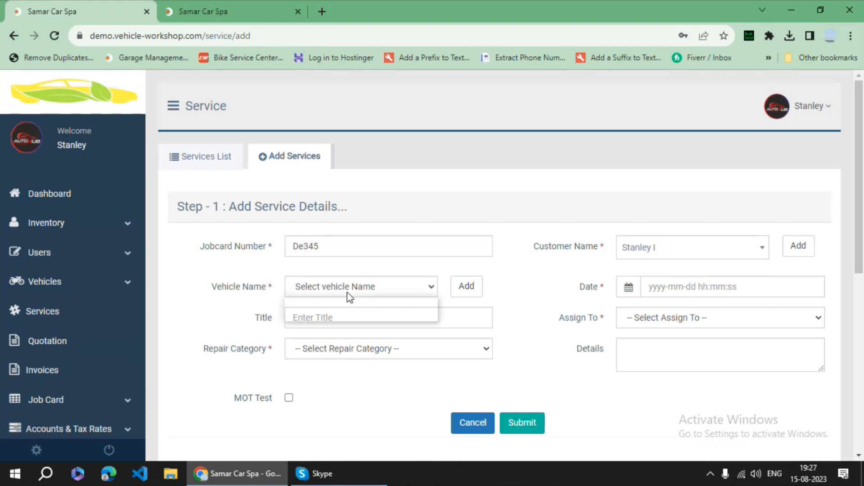
pyautogui.click(371, 311)
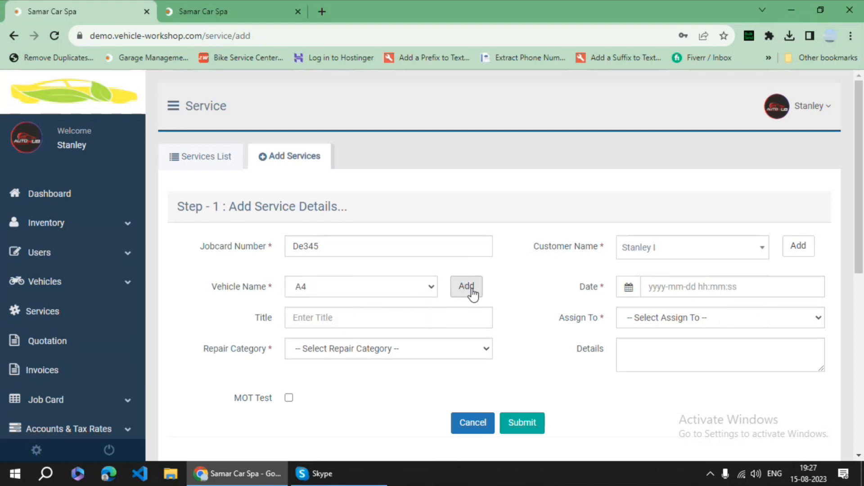
pyautogui.click(665, 287)
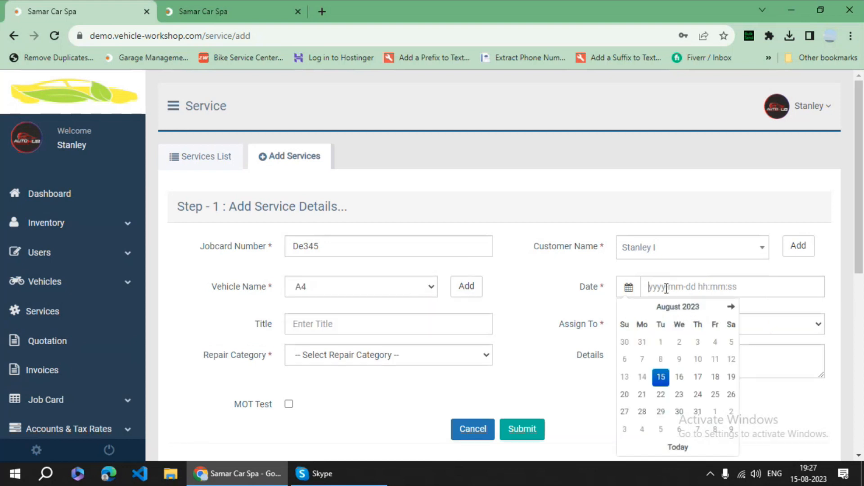
pyautogui.click(682, 450)
# - Assign the listed employee, set repair category Booked Vehicle, and submit the service details
pyautogui.click(650, 326)
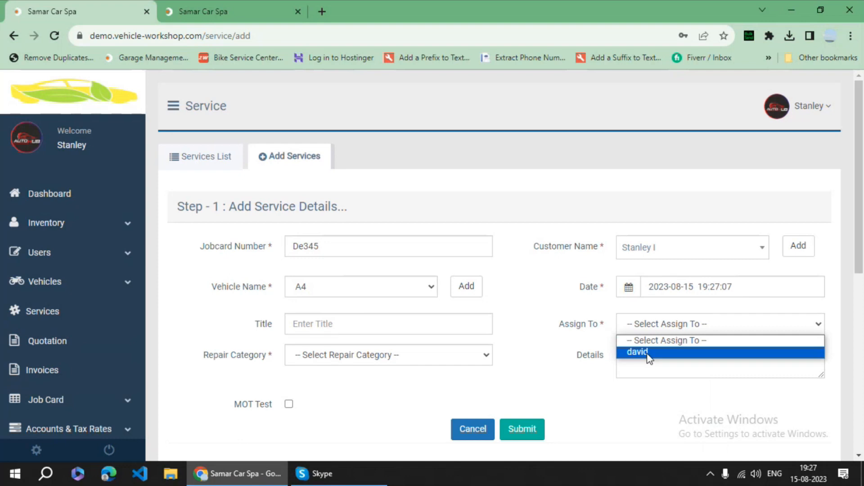
pyautogui.click(649, 354)
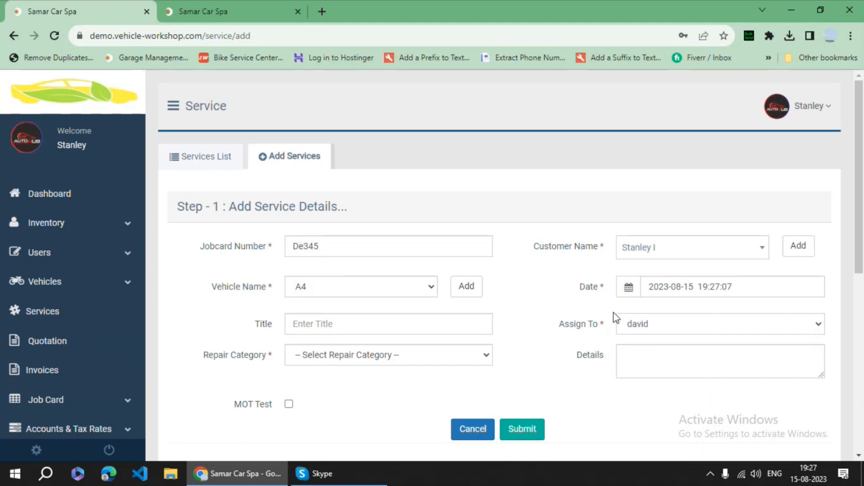
pyautogui.click(87, 255)
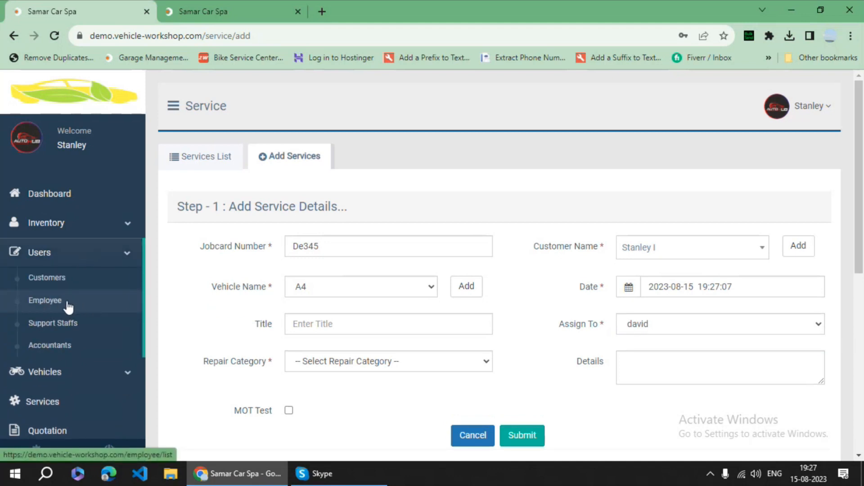
pyautogui.click(659, 332)
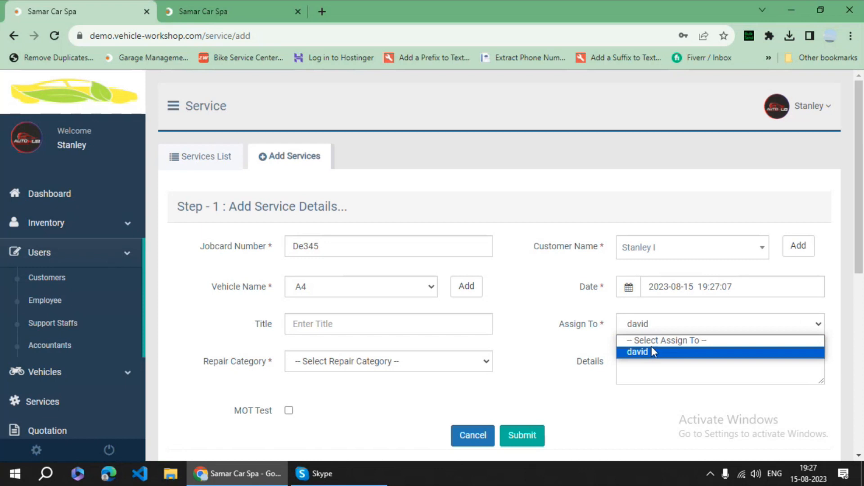
pyautogui.click(637, 354)
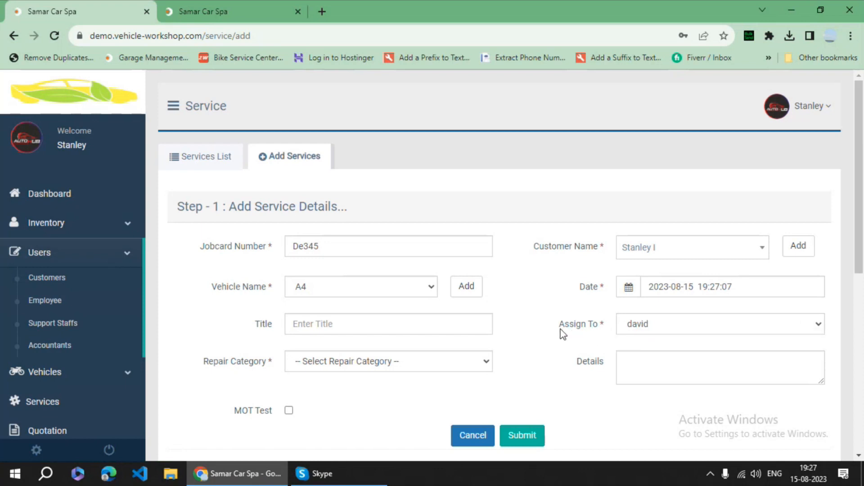
pyautogui.scroll(-2, 498, 324)
pyautogui.click(364, 305)
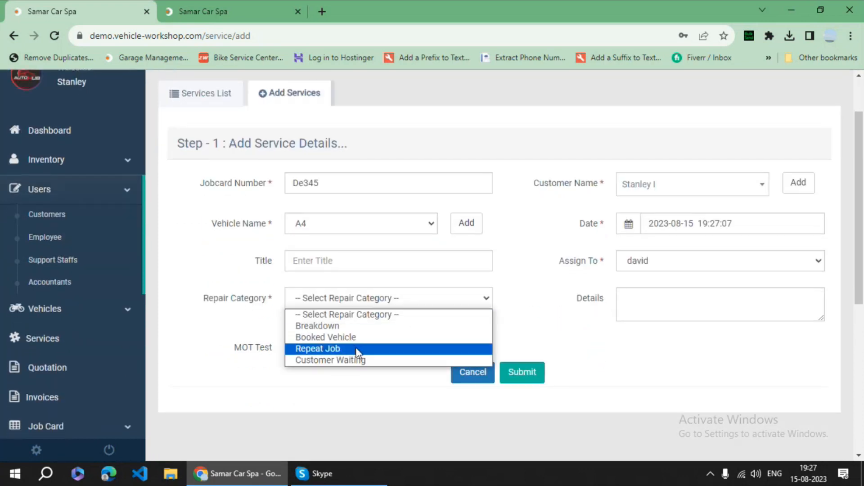
pyautogui.click(353, 339)
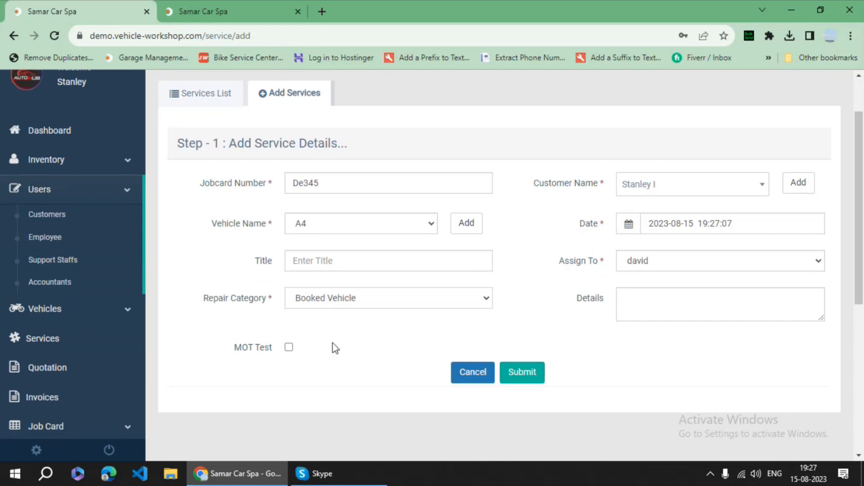
pyautogui.scroll(-1, 333, 348)
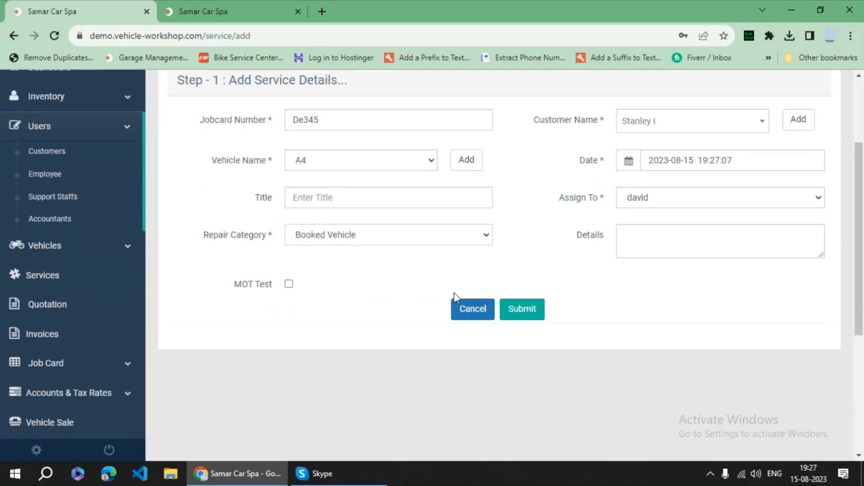
pyautogui.click(525, 309)
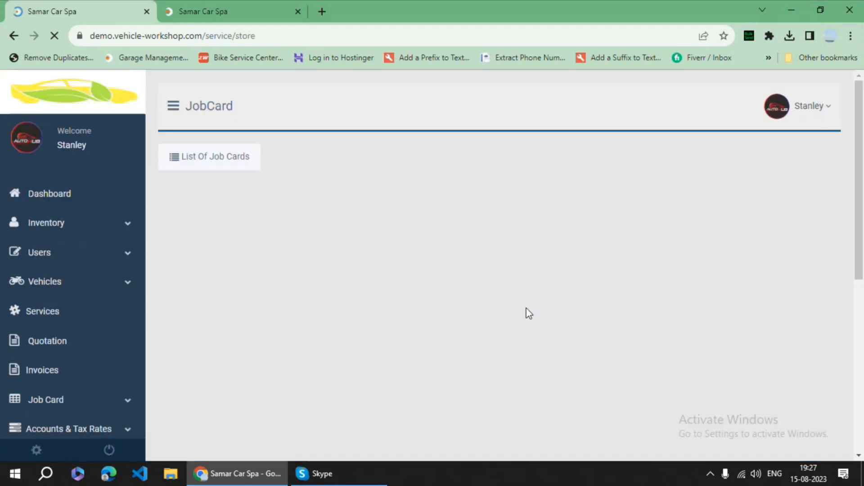
# - Set De345's expected out time to 18 August 2023 19:25 and KMS Run to 3000
pyautogui.scroll(-1, 493, 291)
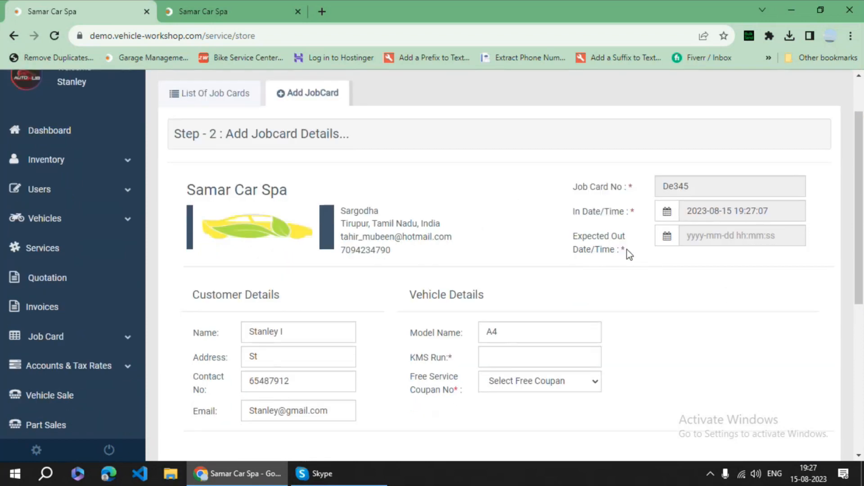
pyautogui.click(691, 236)
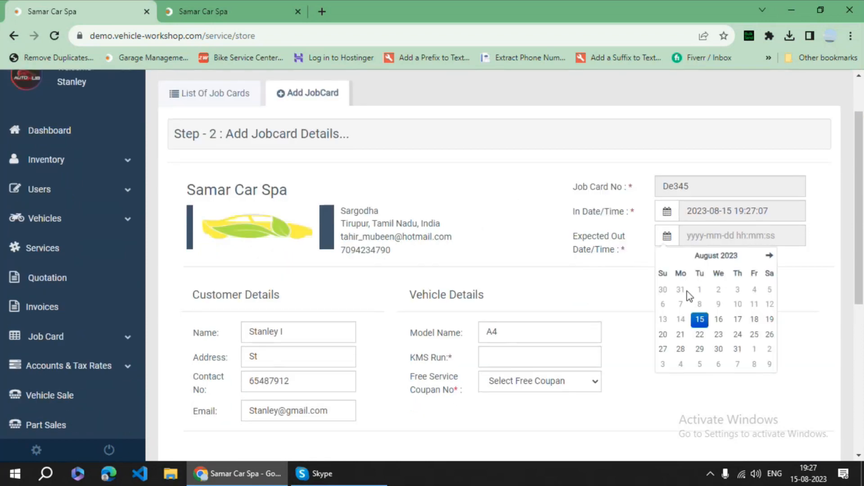
pyautogui.click(755, 321)
pyautogui.click(757, 354)
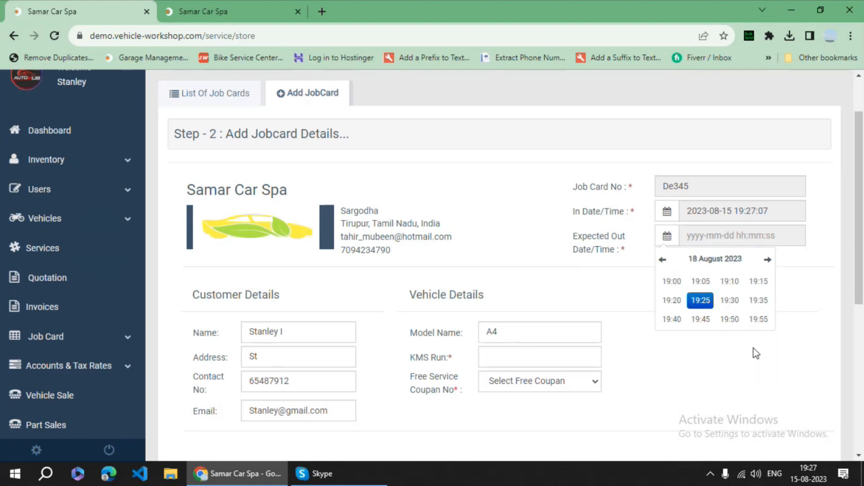
pyautogui.click(713, 301)
pyautogui.scroll(-1, 671, 282)
pyautogui.click(503, 294)
pyautogui.press('Down')
pyautogui.press('Return')
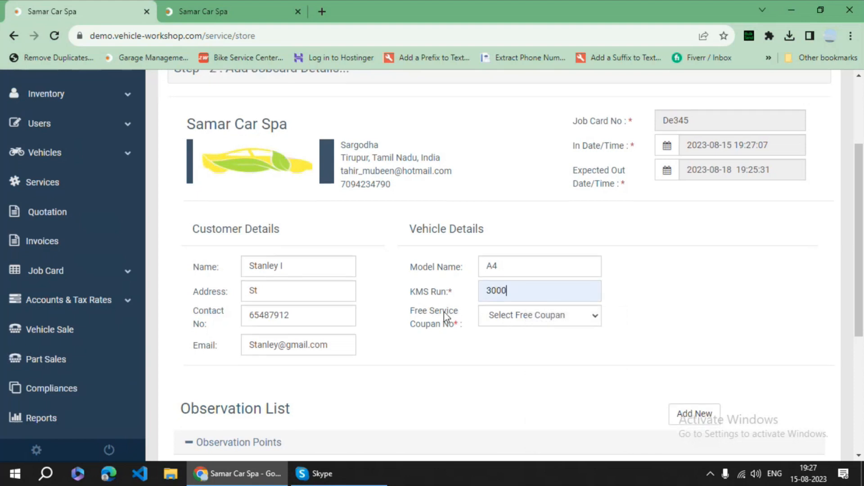
pyautogui.scroll(-3, 447, 318)
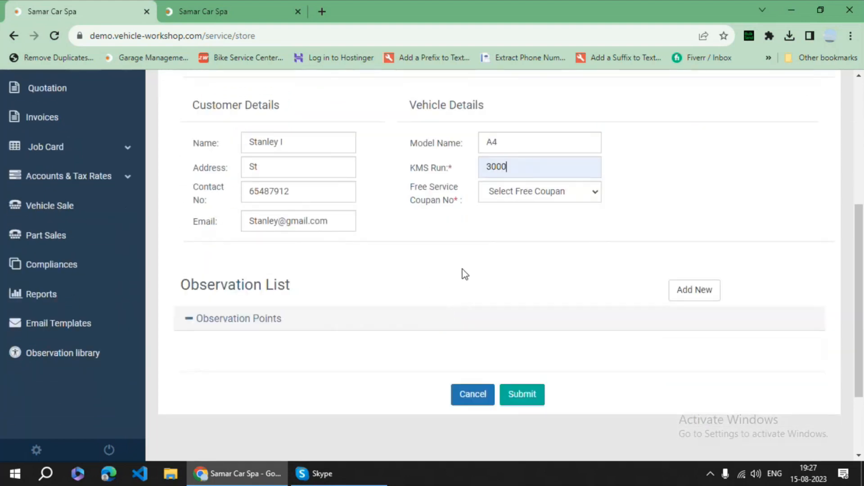
# - Save job card De345, start processing it, and open Regular Service observation checkpoints
pyautogui.click(523, 393)
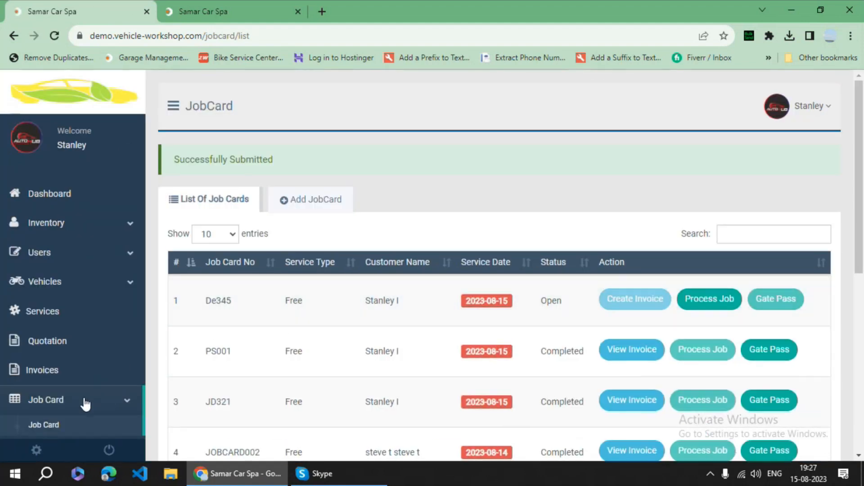
pyautogui.click(83, 424)
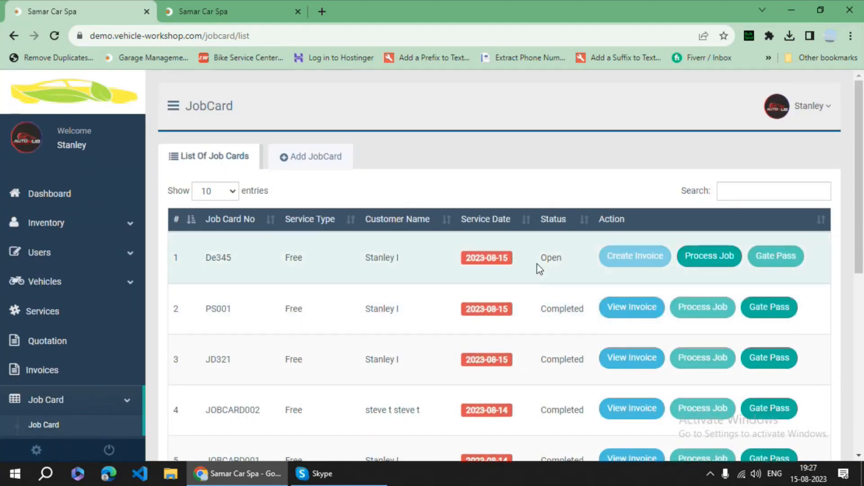
pyautogui.click(717, 257)
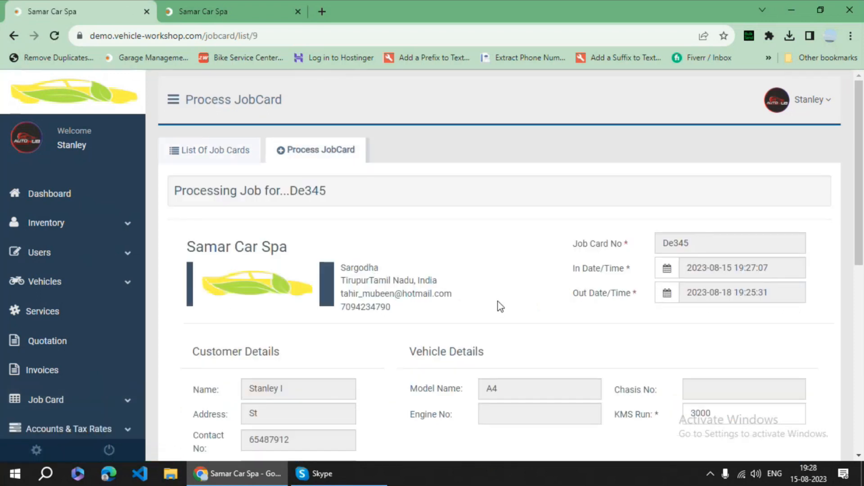
pyautogui.scroll(-6, 564, 257)
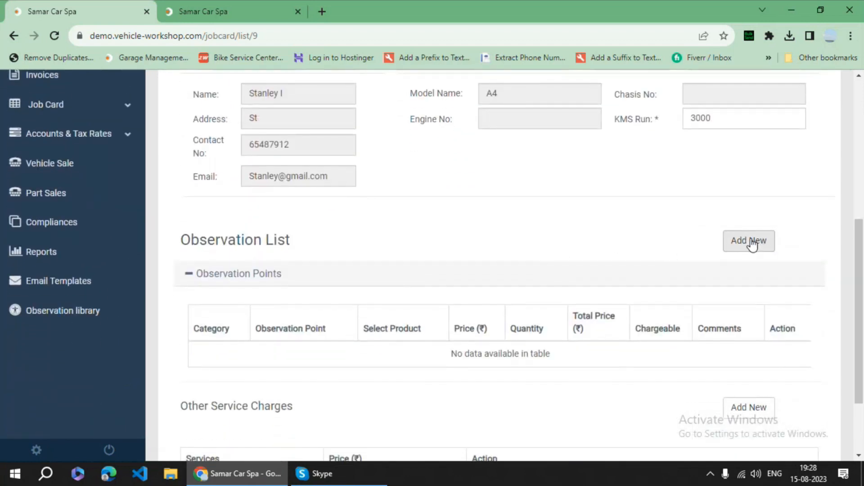
pyautogui.click(751, 243)
pyautogui.click(259, 157)
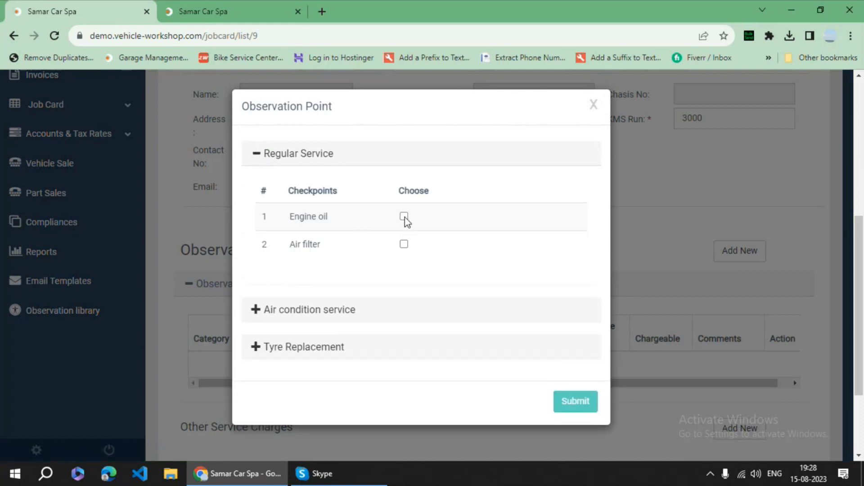
# - Tick Engine oil, then tick Condenser under Air condition service in the observation checklist
pyautogui.click(404, 216)
pyautogui.scroll(-1, 346, 310)
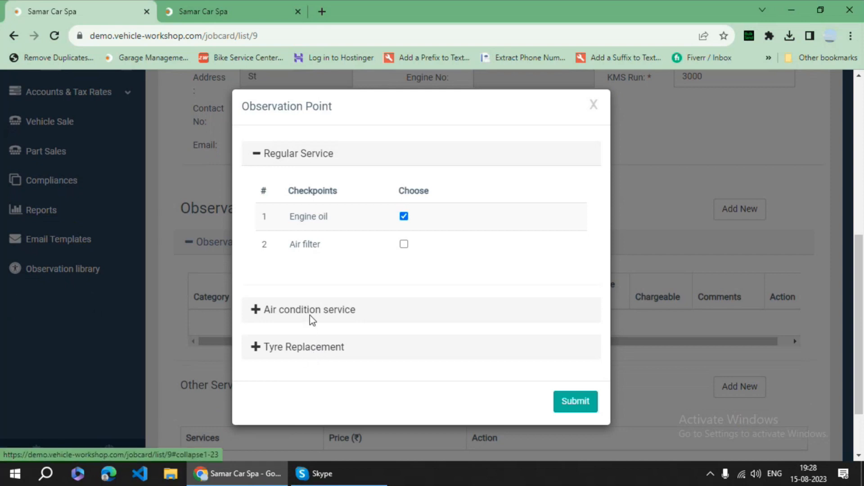
pyautogui.click(309, 315)
pyautogui.scroll(-2, 388, 330)
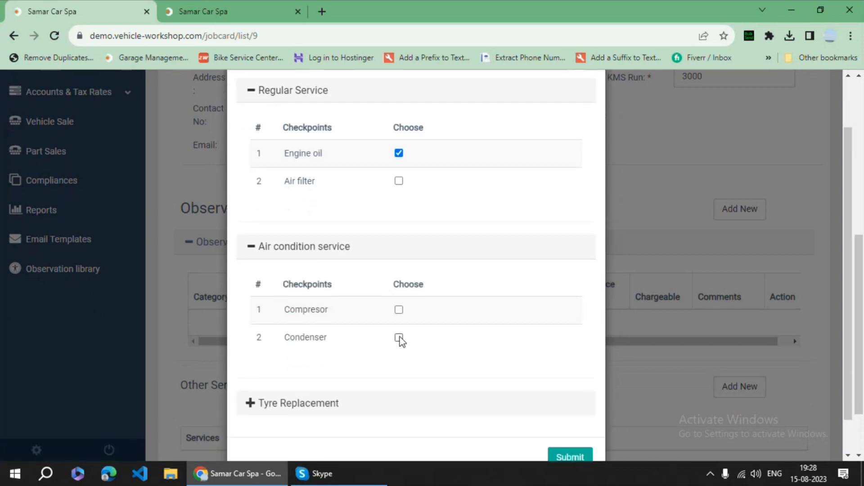
pyautogui.click(398, 337)
pyautogui.scroll(-1, 315, 369)
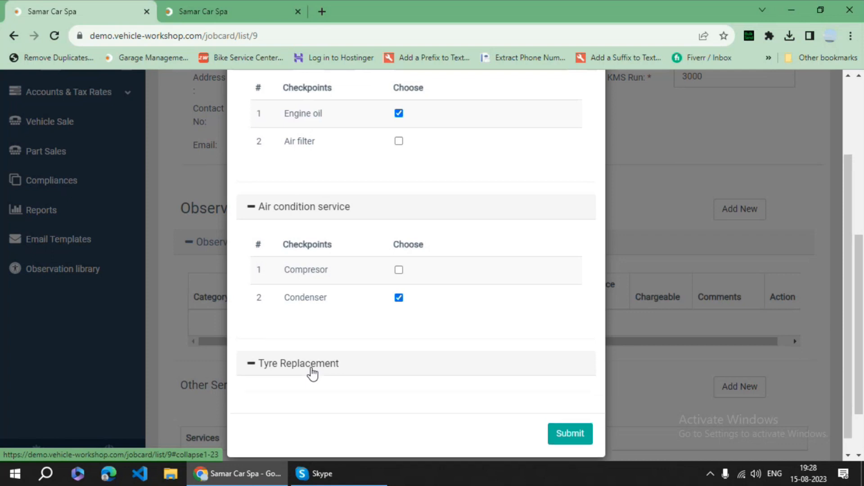
# - Expand the Tyre Replacement checkpoints and switch to the Observation library tab
pyautogui.click(312, 374)
pyautogui.scroll(-1, 362, 395)
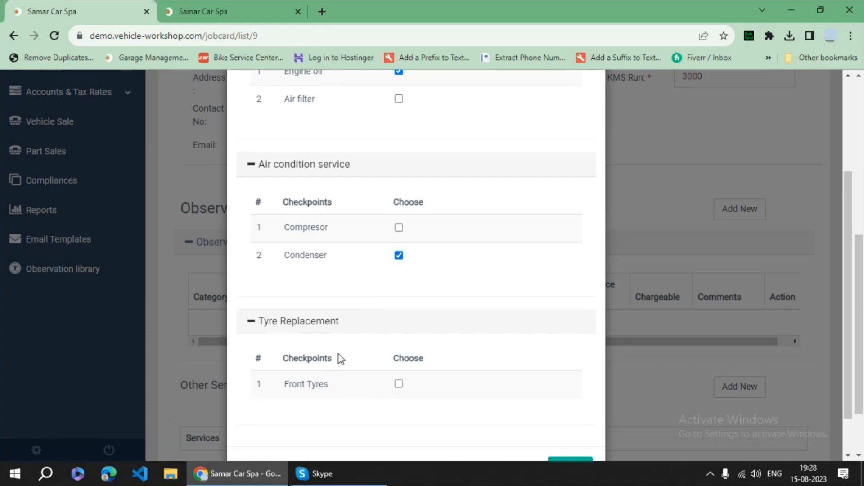
pyautogui.scroll(-1, 341, 358)
pyautogui.click(212, 9)
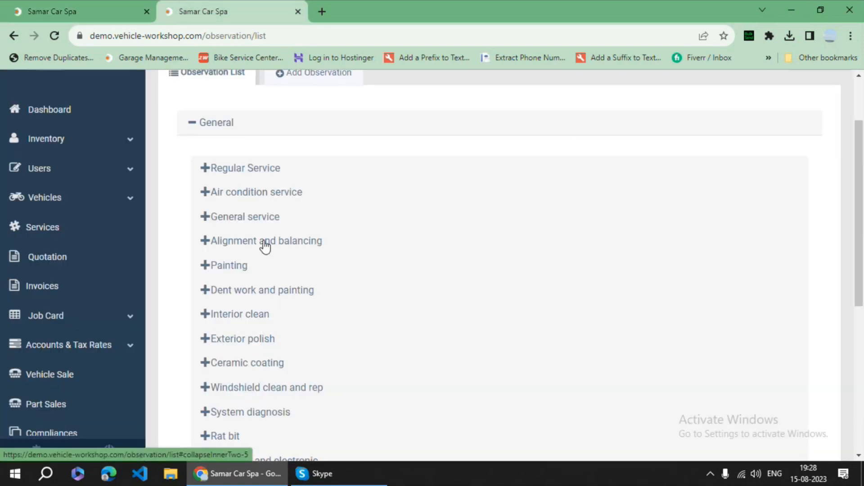
# - Expand Alignment and balancing, Painting, Air condition service, Regular Service and Exterior polish in the library, then return to the job card
pyautogui.click(265, 243)
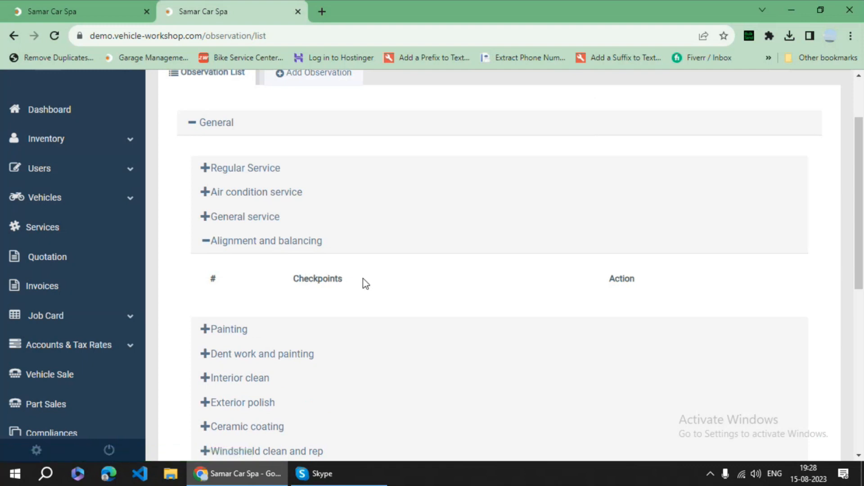
pyautogui.click(243, 334)
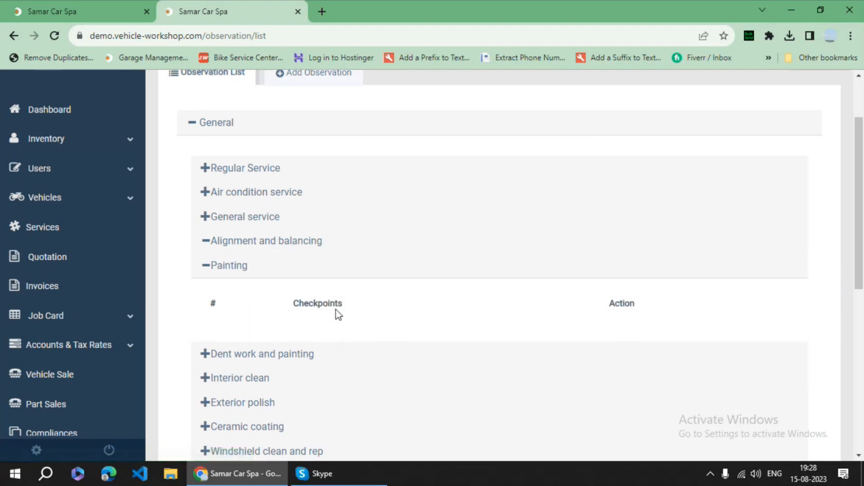
pyautogui.click(273, 194)
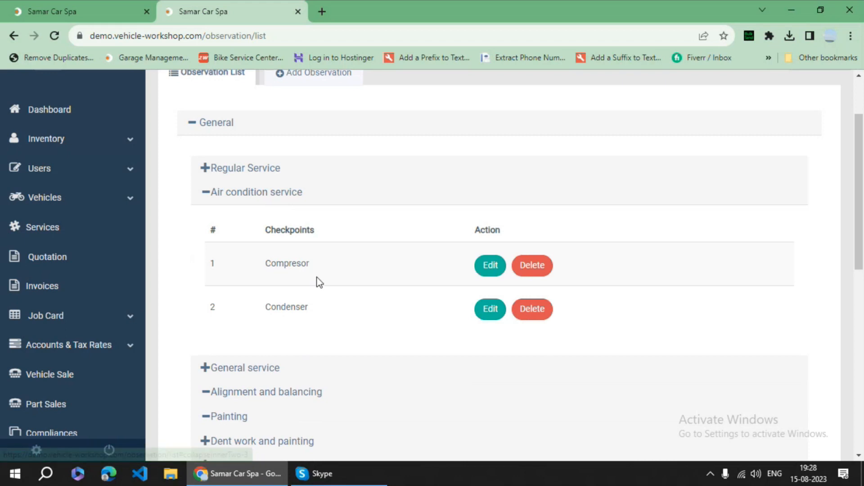
pyautogui.click(262, 177)
pyautogui.scroll(-5, 320, 264)
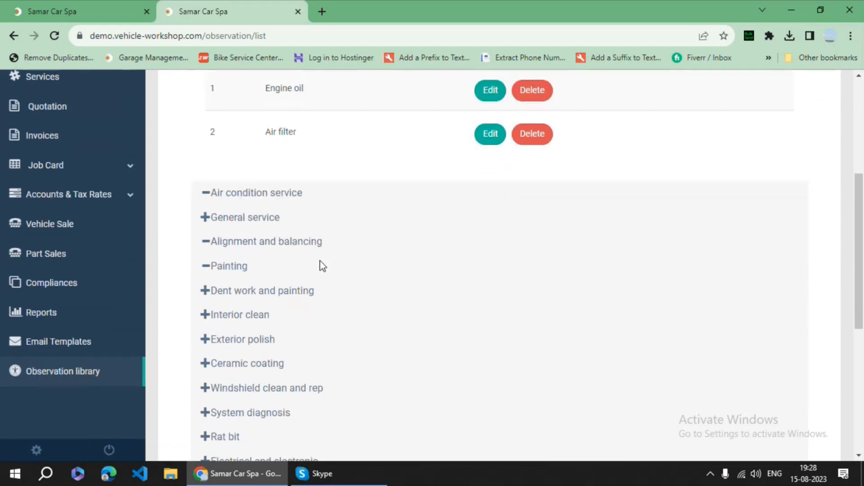
pyautogui.click(267, 259)
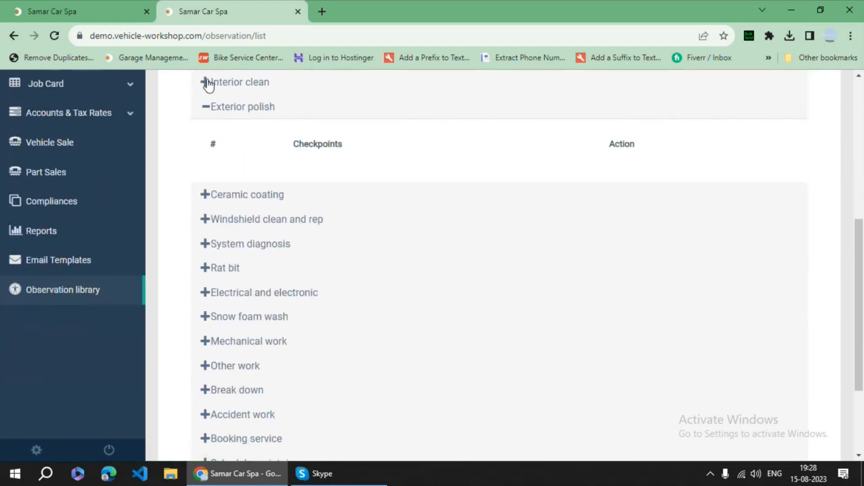
pyautogui.click(104, 5)
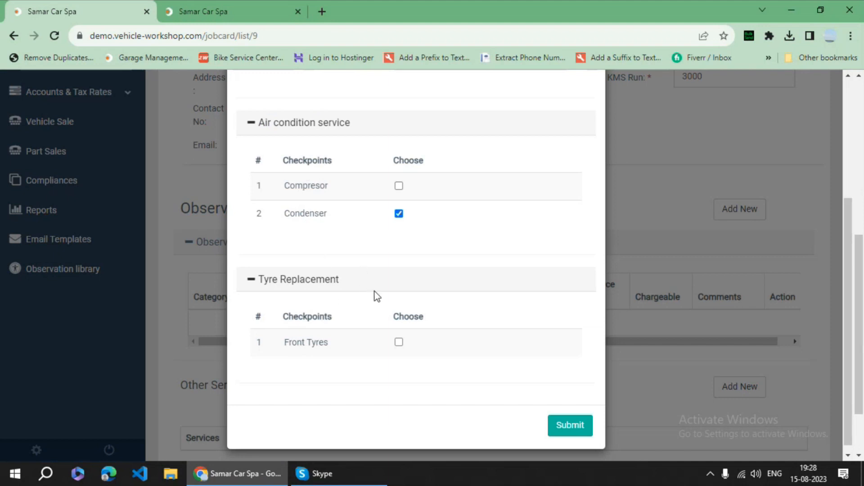
# - Submit the ticked Condenser checkpoint, check the inventory pages in the other tab, and return
pyautogui.click(568, 426)
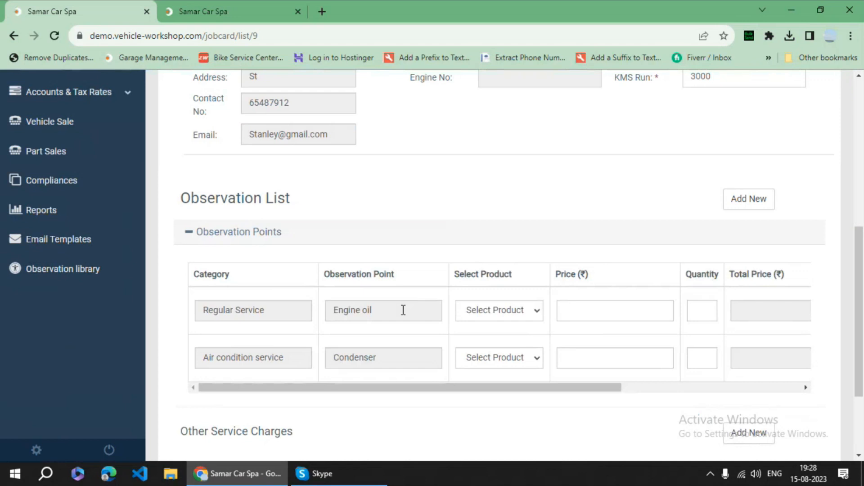
pyautogui.click(216, 9)
pyautogui.scroll(5, 112, 192)
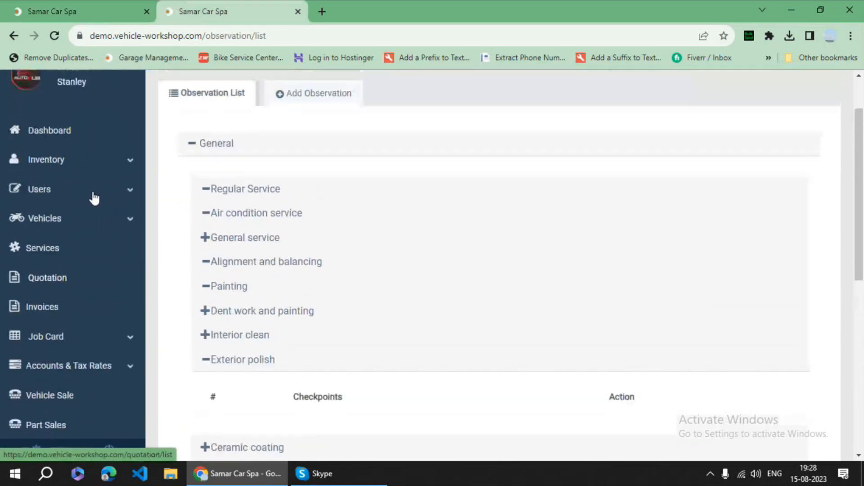
pyautogui.scroll(2, 94, 198)
pyautogui.click(104, 225)
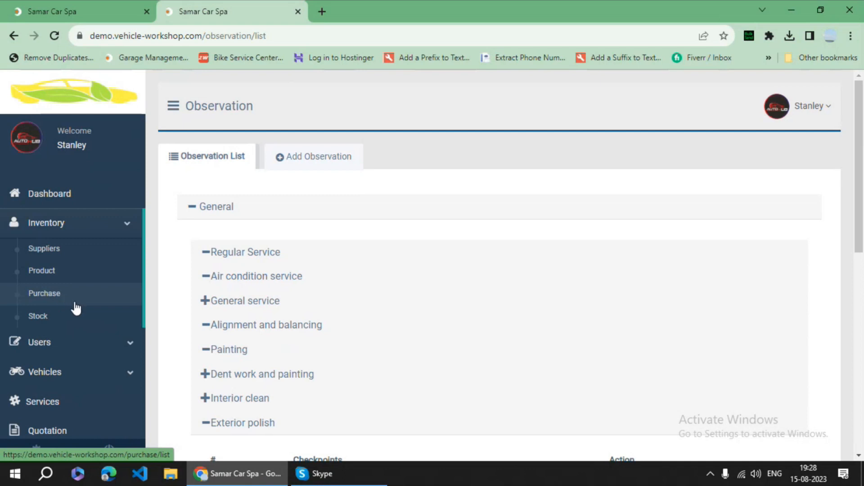
pyautogui.click(79, 3)
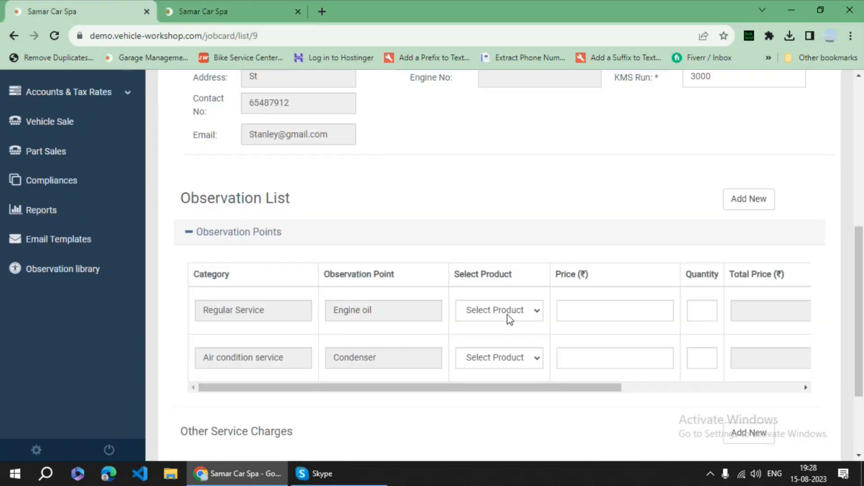
# - Assign Engine oil (1500) and Condenser (2200) as observation products, quantity 1 each
pyautogui.click(499, 311)
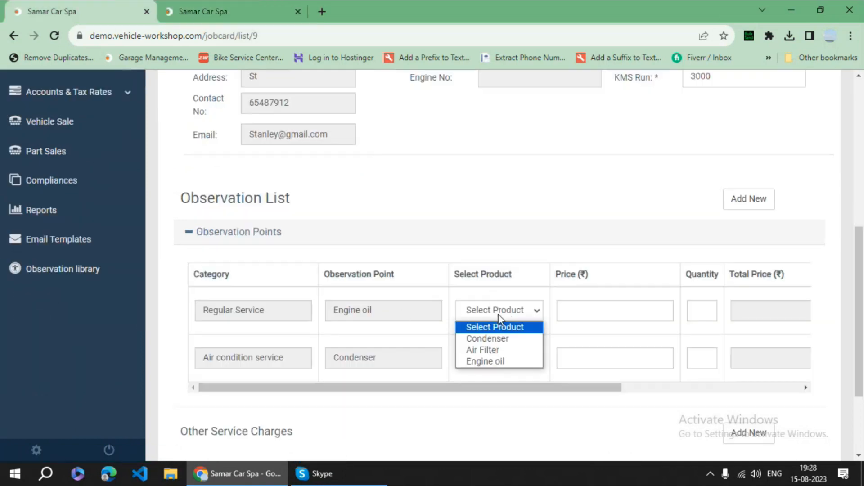
pyautogui.click(502, 363)
pyautogui.click(500, 367)
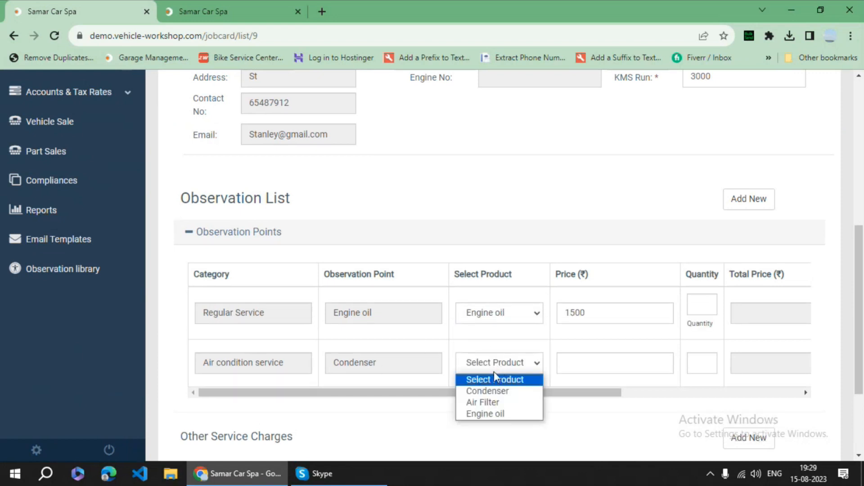
pyautogui.click(498, 390)
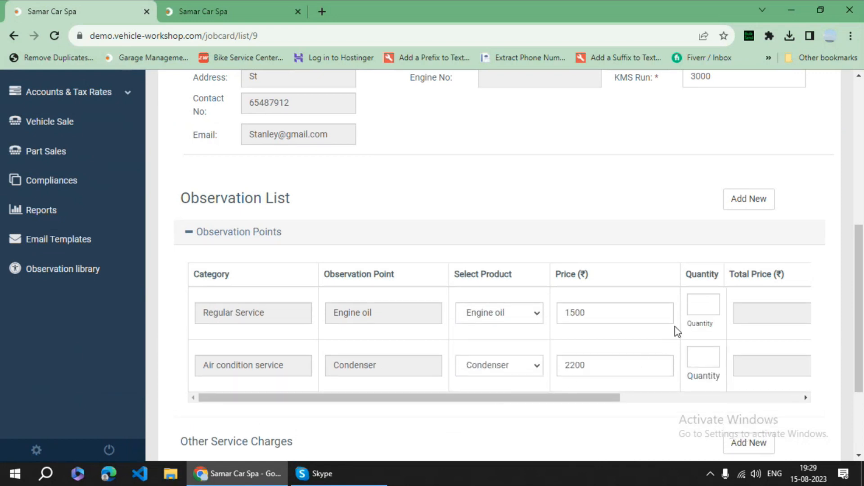
pyautogui.click(706, 300)
pyautogui.click(707, 355)
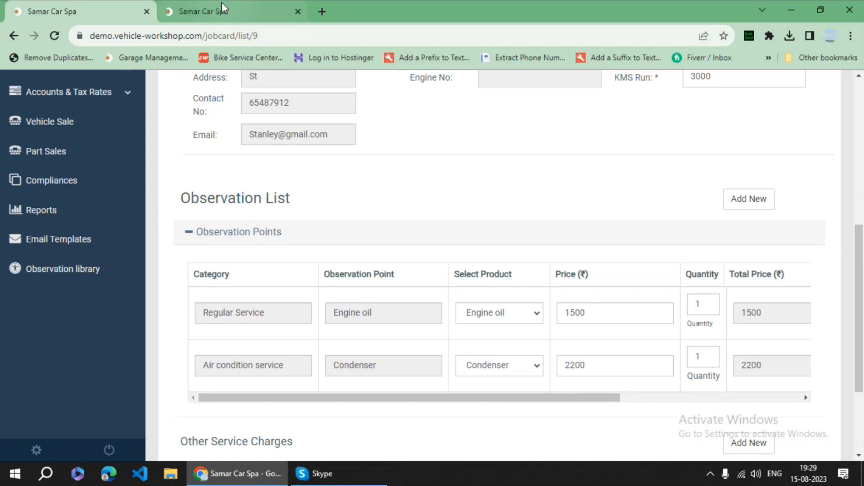
pyautogui.click(221, 4)
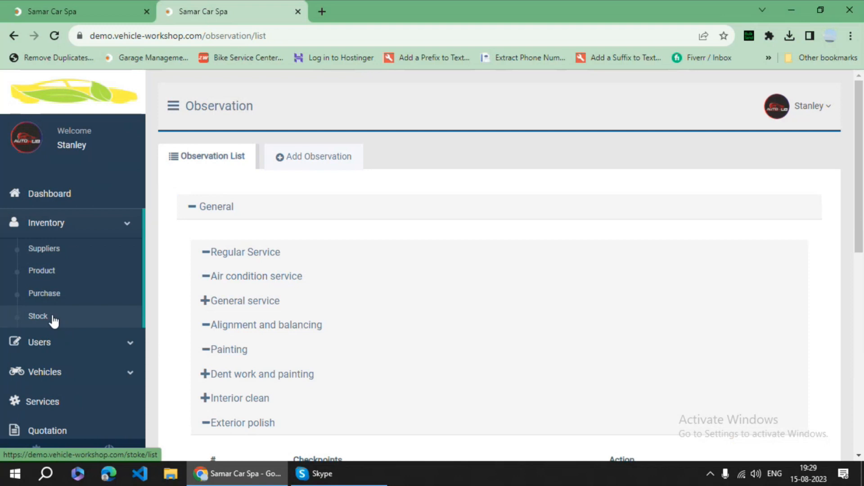
pyautogui.click(72, 2)
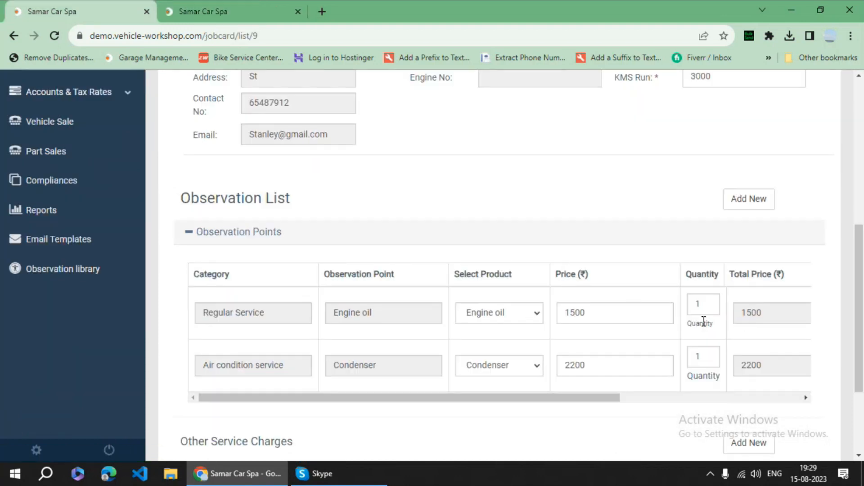
pyautogui.click(247, 7)
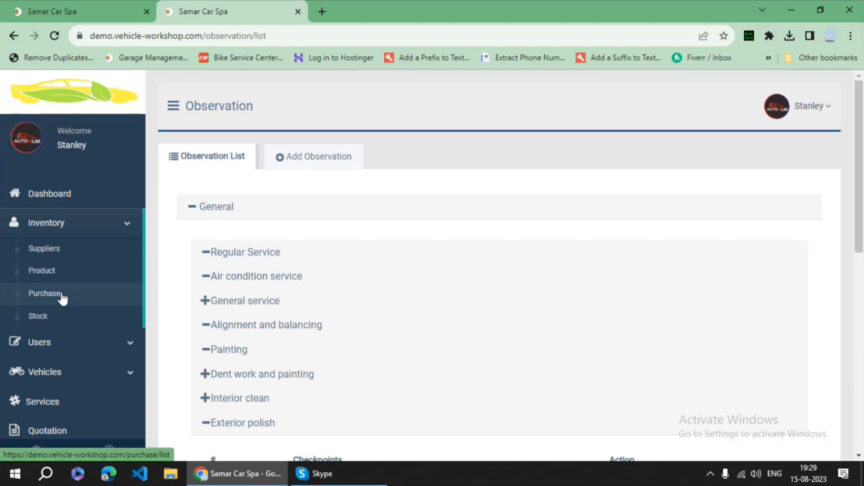
pyautogui.click(97, 13)
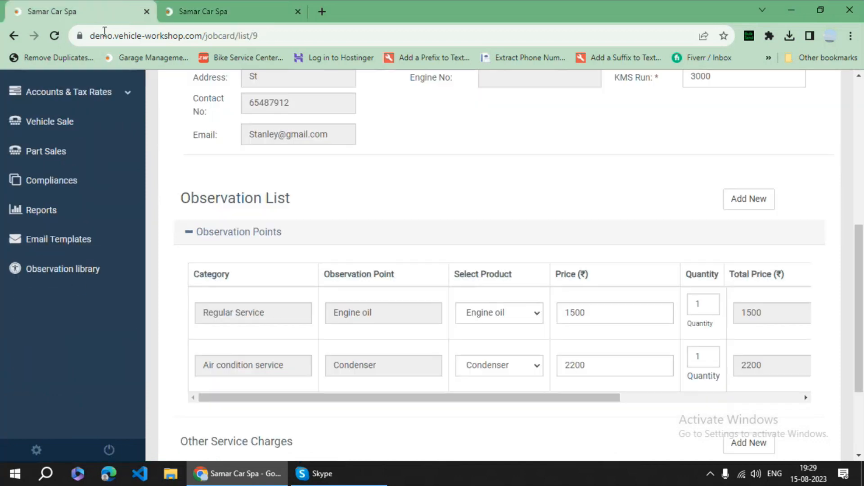
pyautogui.scroll(-3, 612, 232)
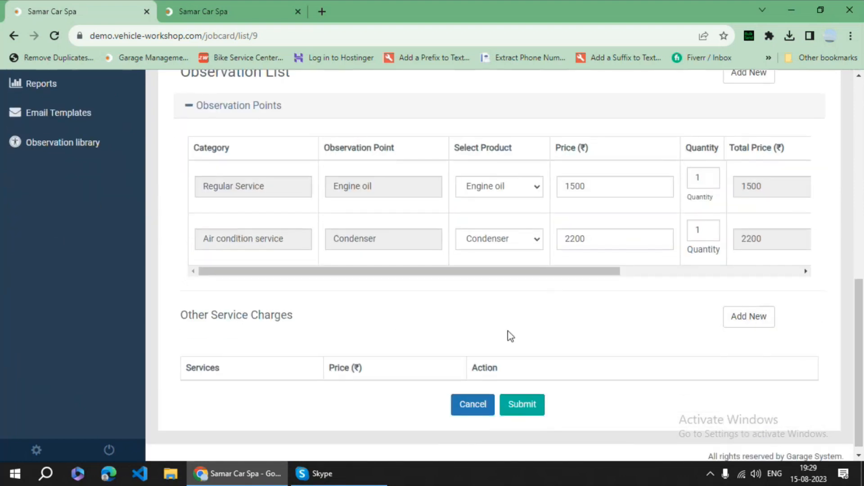
# - Add three rows under Other Service Charges
pyautogui.click(744, 319)
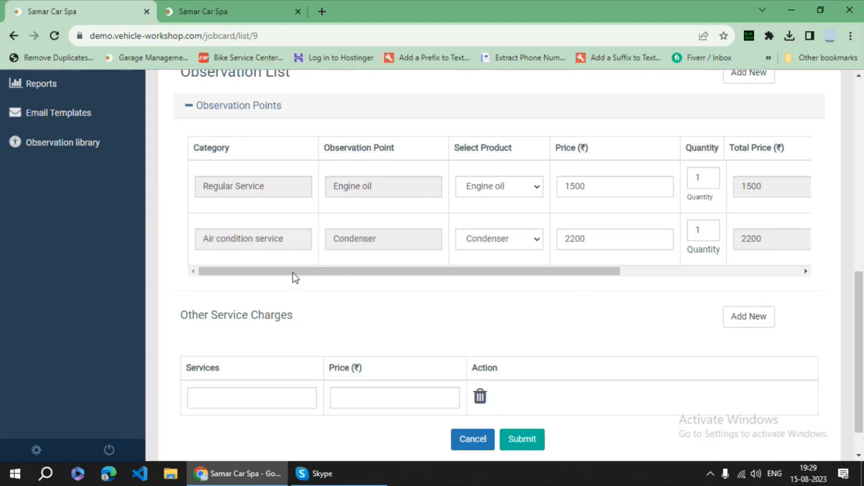
pyautogui.scroll(-1, 296, 352)
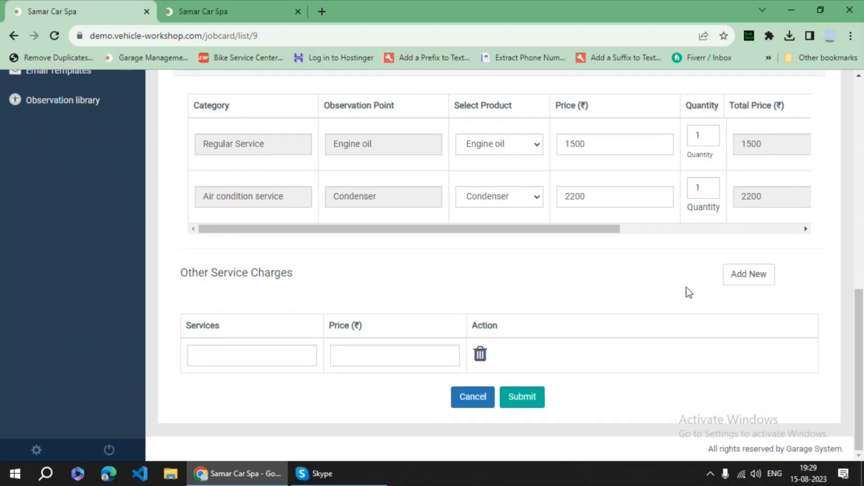
pyautogui.click(745, 275)
pyautogui.click(746, 274)
pyautogui.scroll(-2, 248, 297)
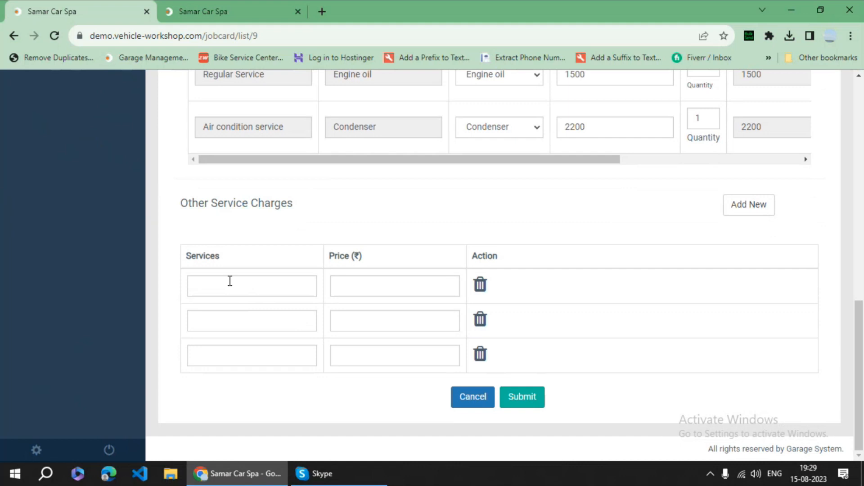
# - Set the charges to Regular Service at 3000 and Labour charge at 1000, removing the empty third row
pyautogui.click(230, 284)
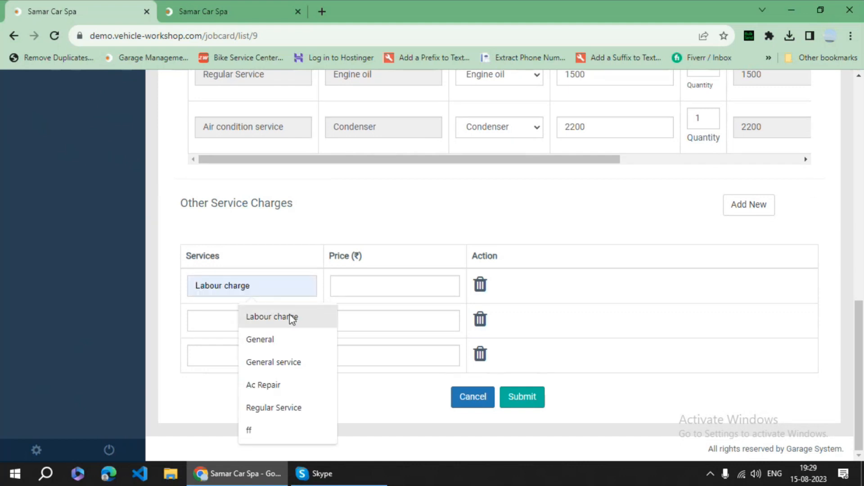
pyautogui.click(283, 408)
pyautogui.click(368, 288)
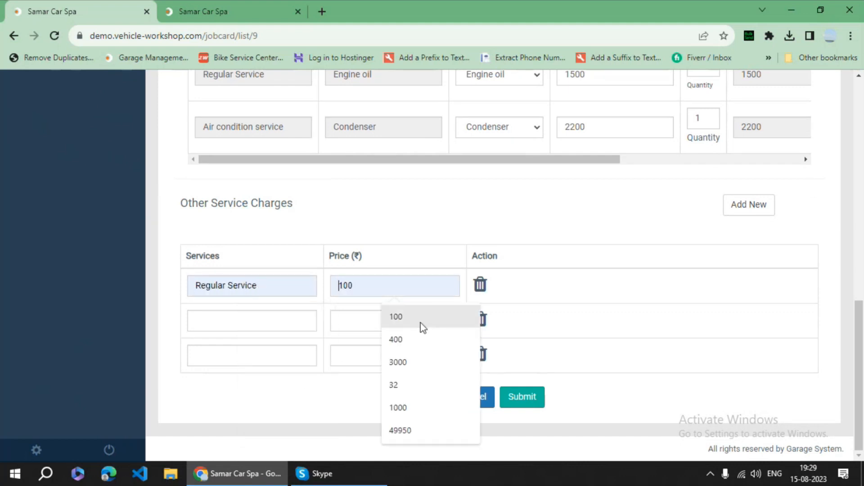
pyautogui.click(407, 364)
pyautogui.click(252, 322)
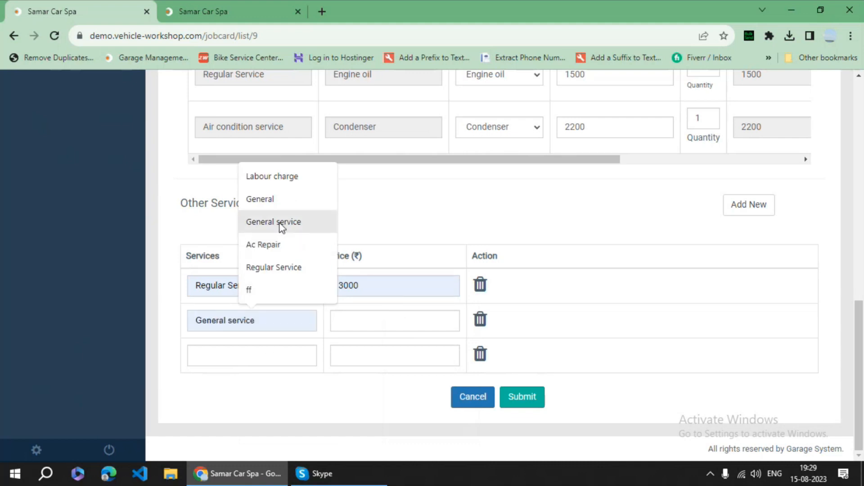
pyautogui.click(279, 176)
pyautogui.click(383, 326)
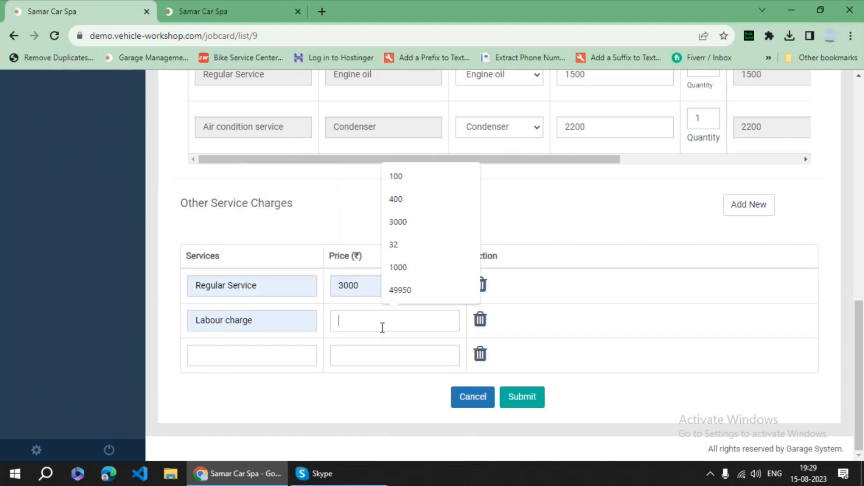
pyautogui.click(405, 268)
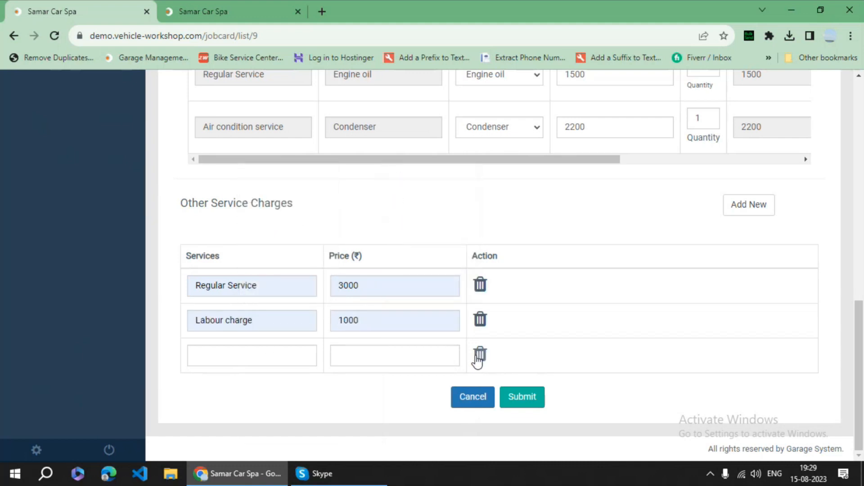
pyautogui.click(480, 354)
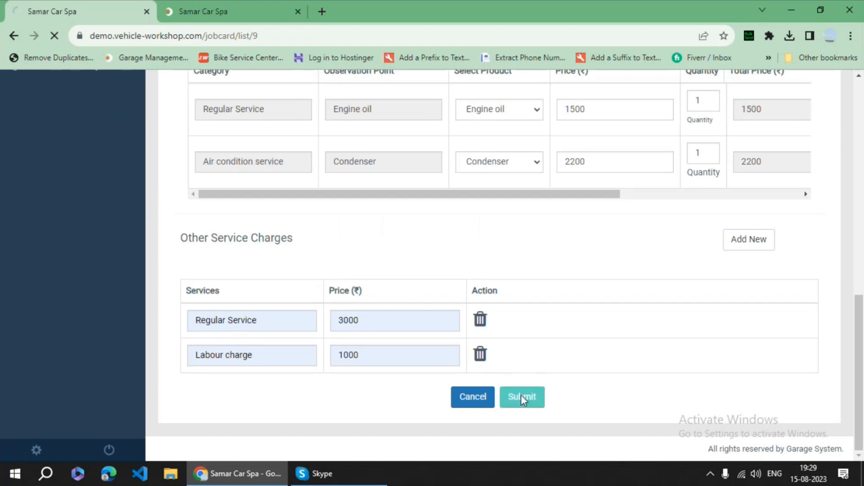
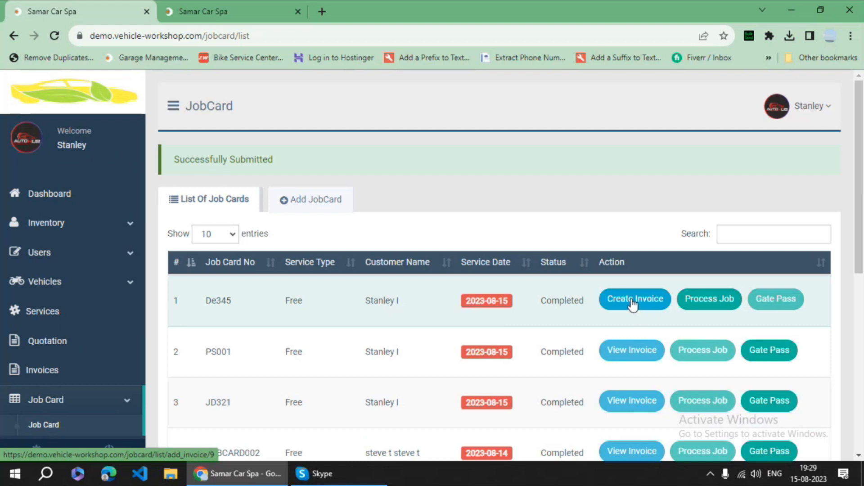
# - Start an invoice for job card De345 with invoice number Se32
pyautogui.scroll(-1, 72, 356)
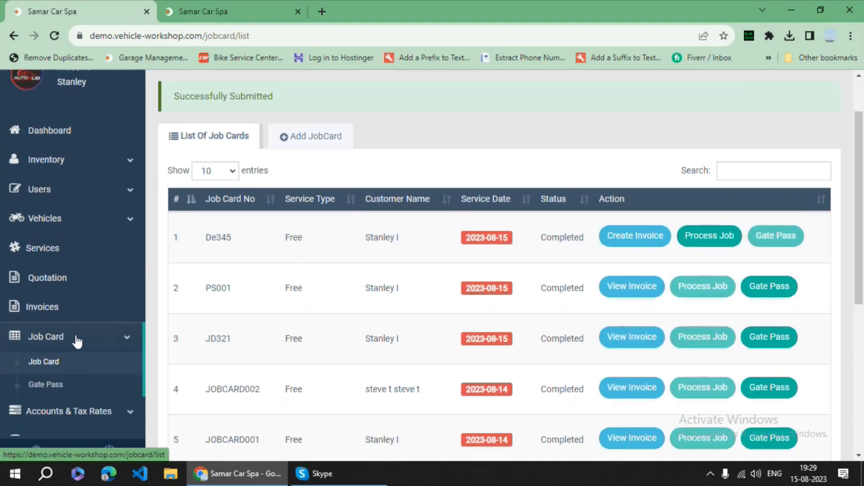
pyautogui.click(650, 241)
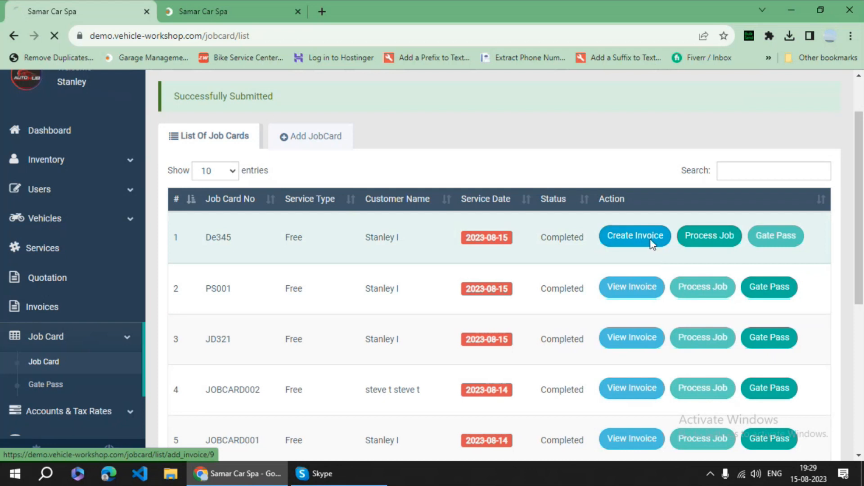
pyautogui.scroll(-1, 335, 217)
pyautogui.click(330, 195)
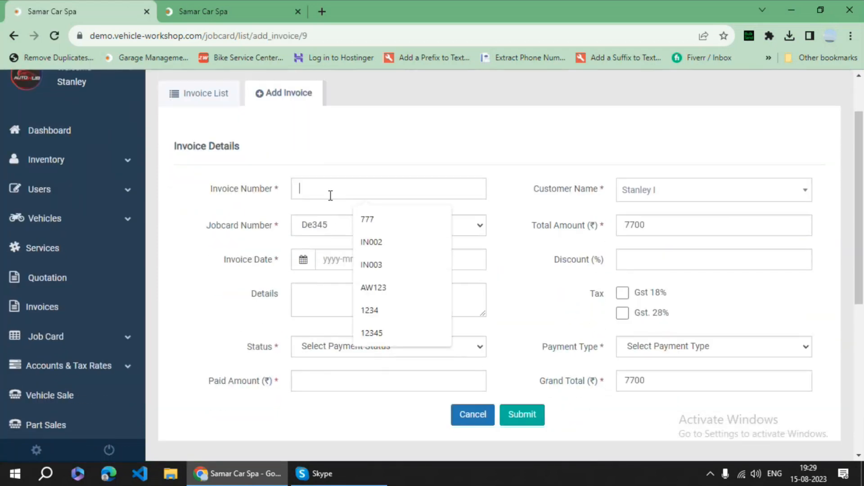
pyautogui.write('Se32')
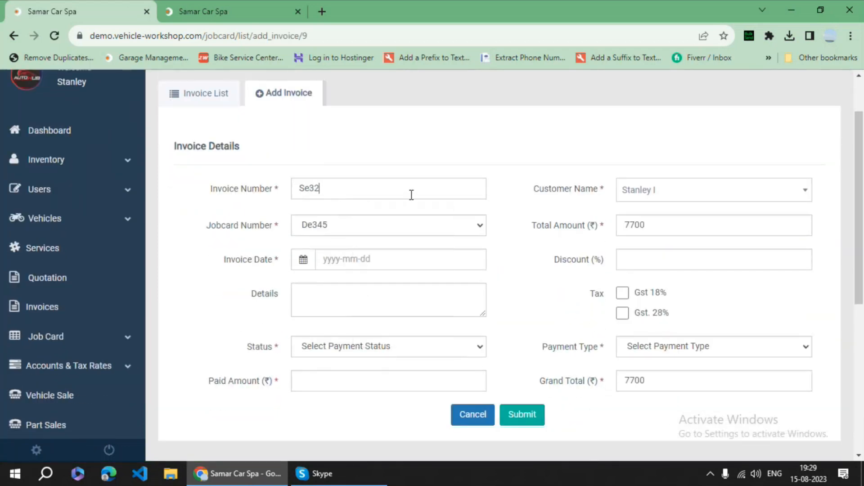
# - Keep the existing customer and apply a 5% discount, bringing the total to 7315
pyautogui.click(638, 194)
pyautogui.click(639, 194)
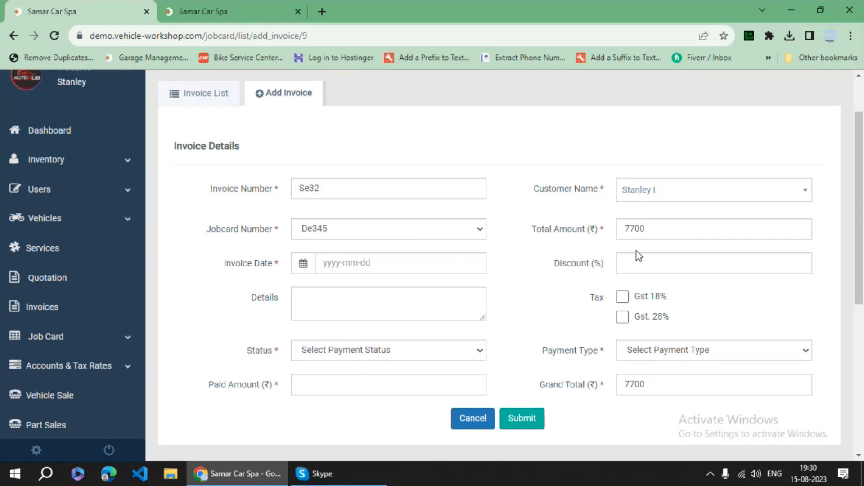
pyautogui.click(642, 266)
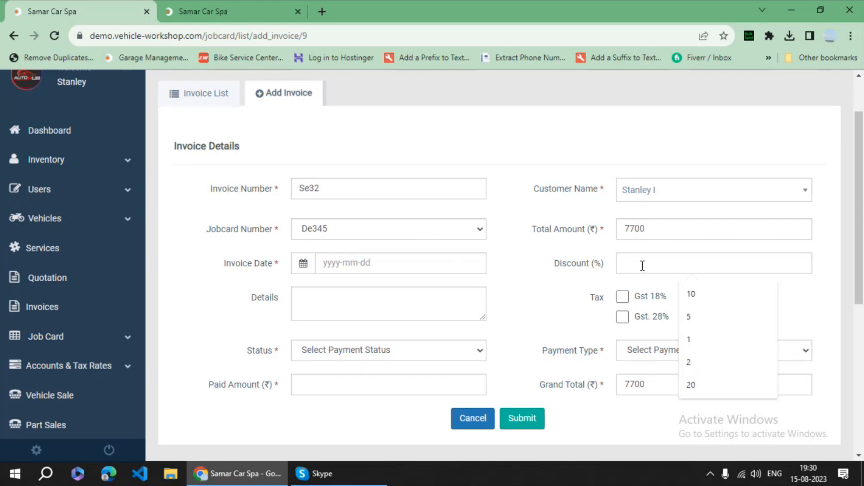
pyautogui.click(682, 313)
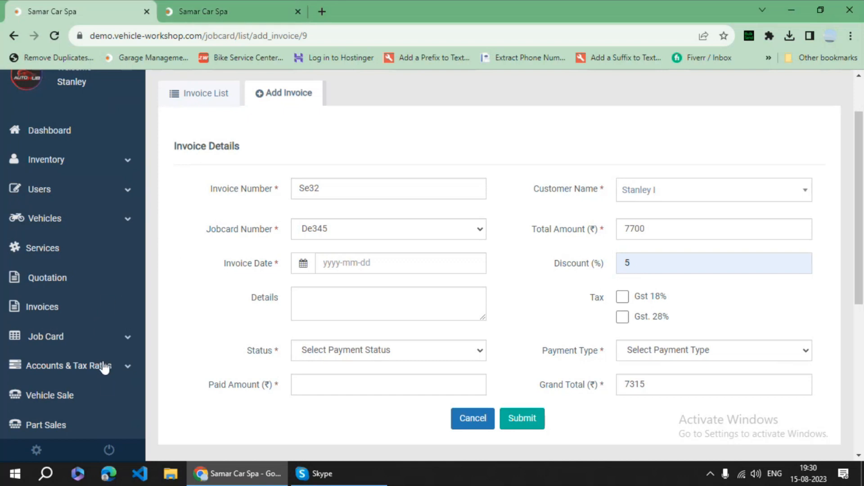
# - In the other tab, submit a new Gst tax rate of 28% from the tax rates list
pyautogui.click(219, 9)
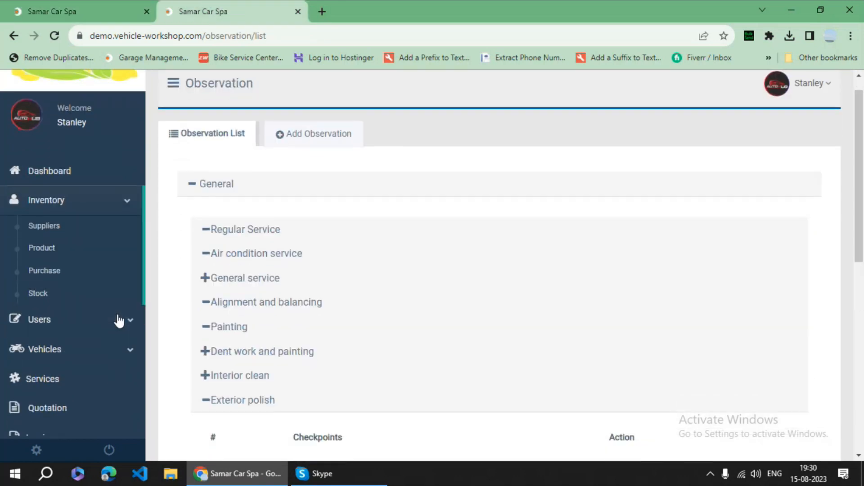
pyautogui.scroll(-4, 115, 342)
pyautogui.click(126, 313)
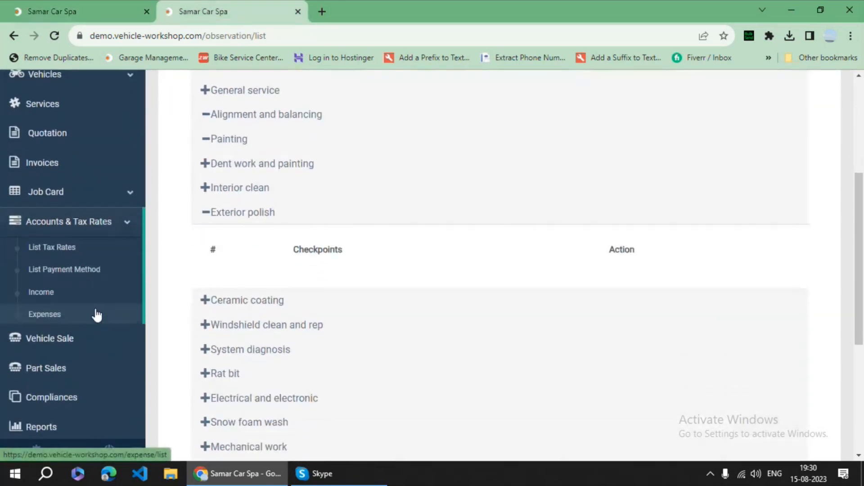
pyautogui.click(87, 254)
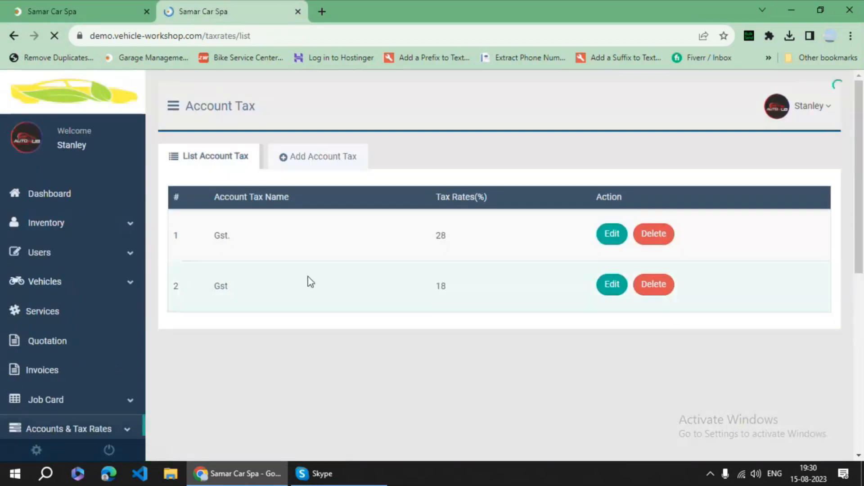
pyautogui.click(322, 157)
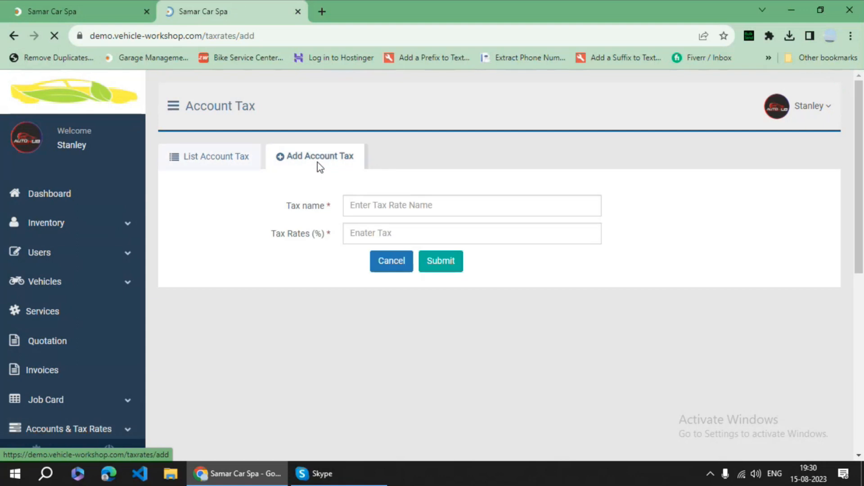
pyautogui.click(394, 208)
pyautogui.click(417, 235)
pyautogui.click(387, 234)
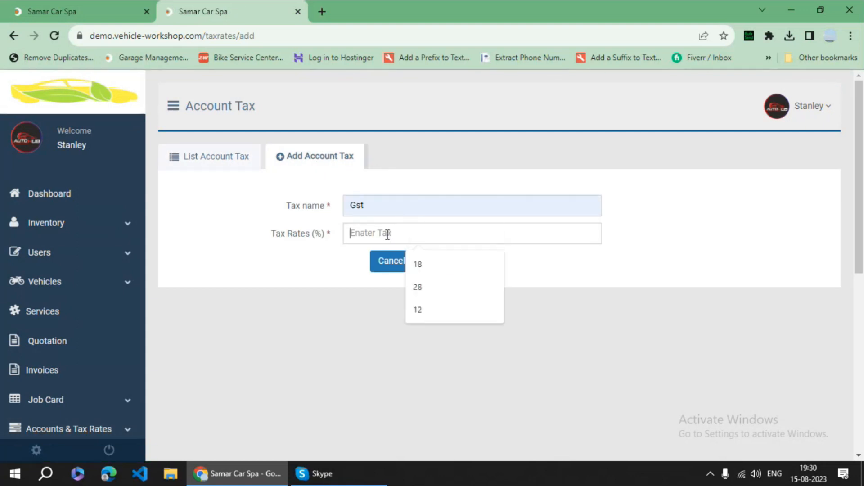
pyautogui.write('28')
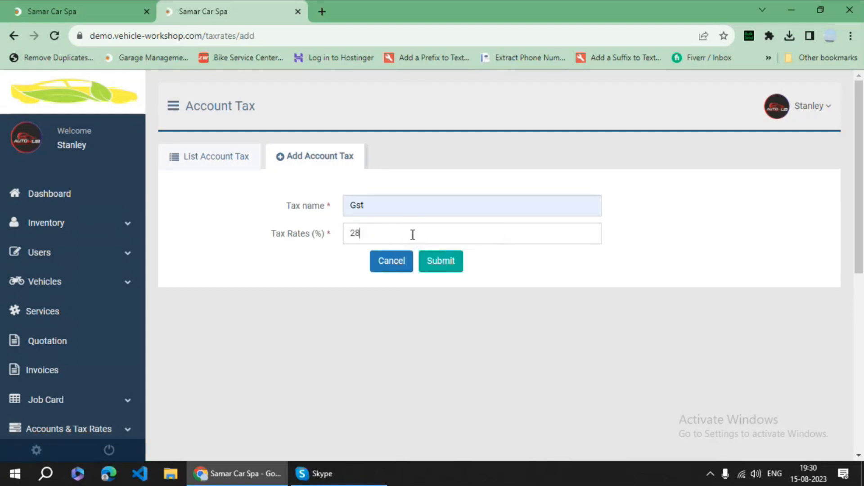
pyautogui.click(441, 267)
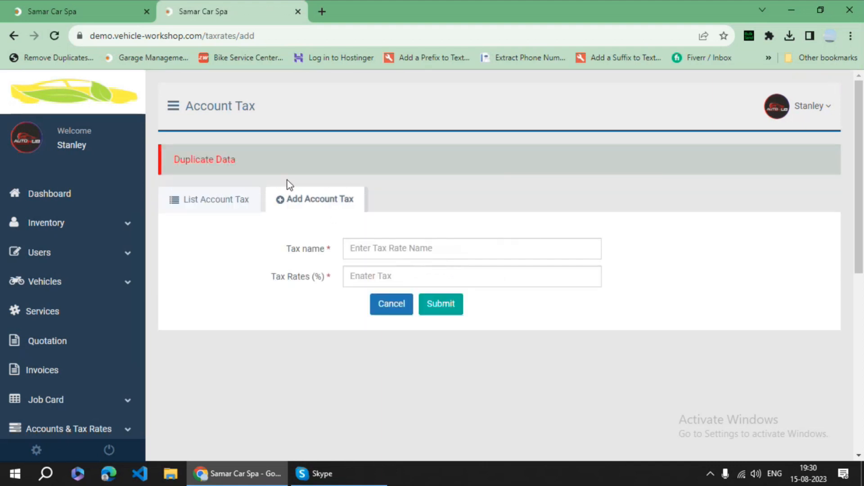
# - Submit a second tax rate named 'gst.' at 8%, then return to the De345 invoice
pyautogui.click(108, 11)
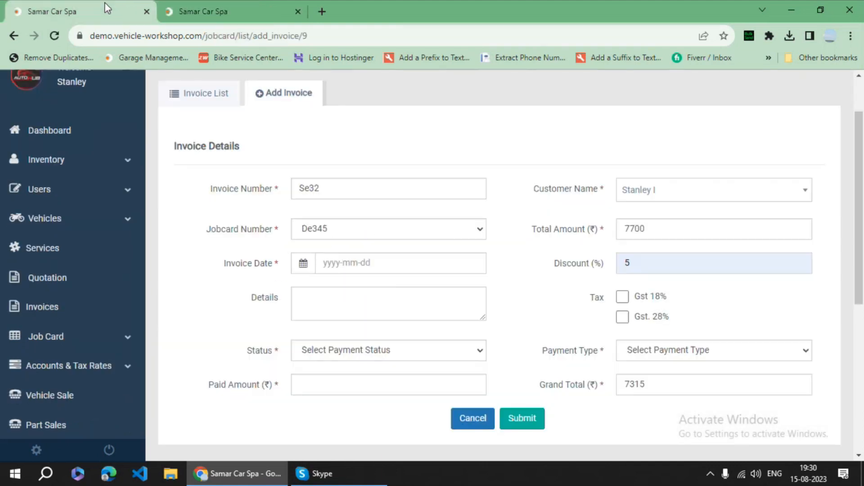
pyautogui.click(229, 9)
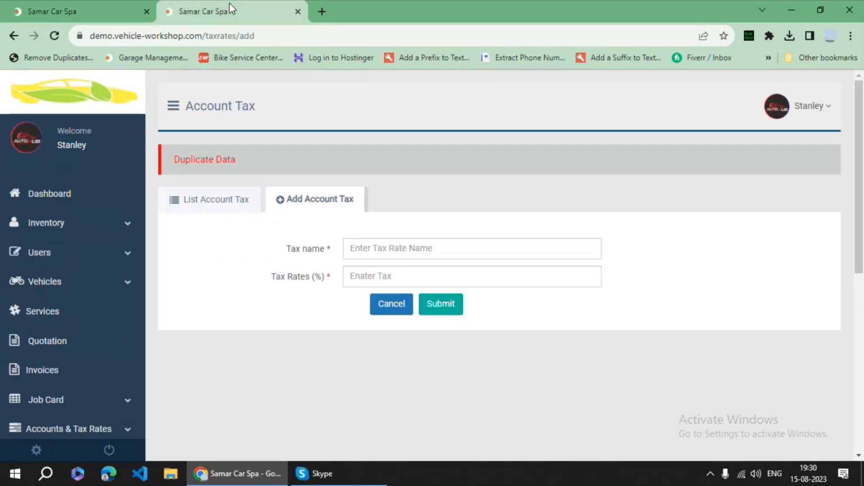
pyautogui.click(378, 250)
pyautogui.write('gs')
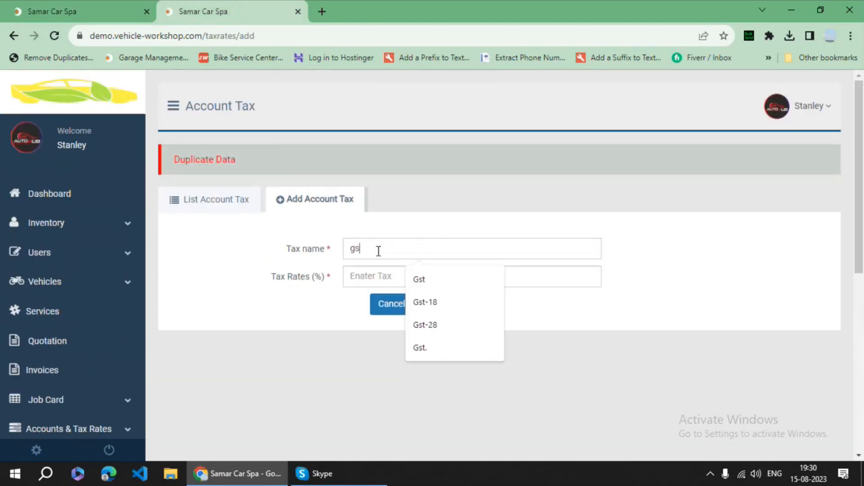
pyautogui.write('t')
pyautogui.write('8')
pyautogui.press('BackSpace')
pyautogui.write('.')
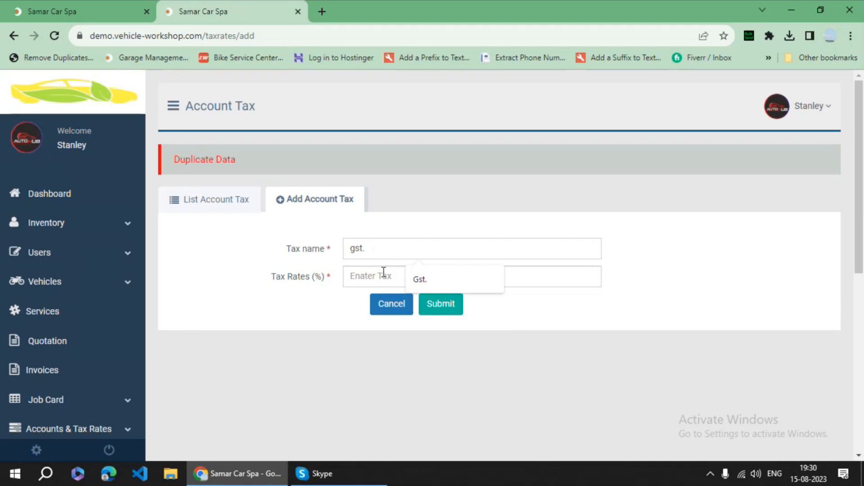
pyautogui.click(375, 281)
pyautogui.write('8')
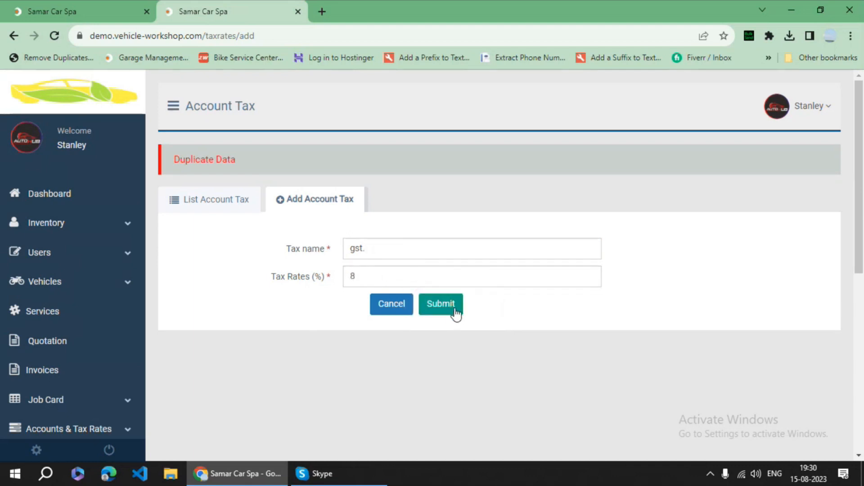
pyautogui.click(447, 306)
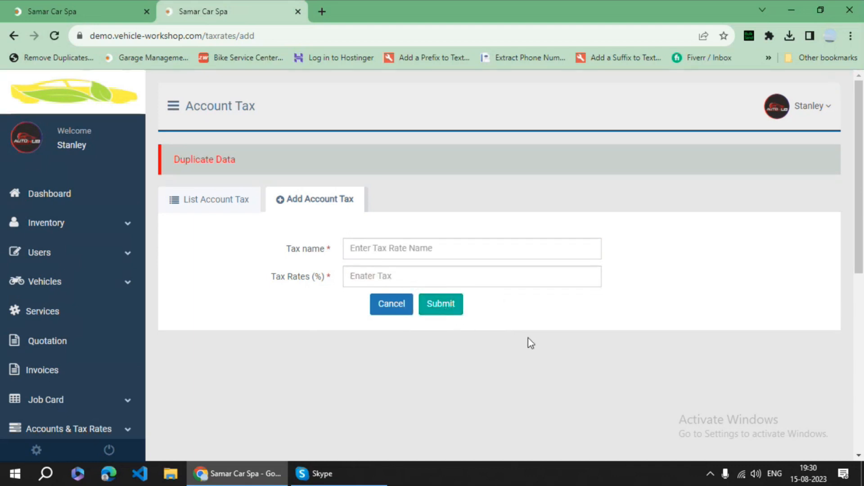
pyautogui.click(110, 1)
pyautogui.scroll(-2, 633, 306)
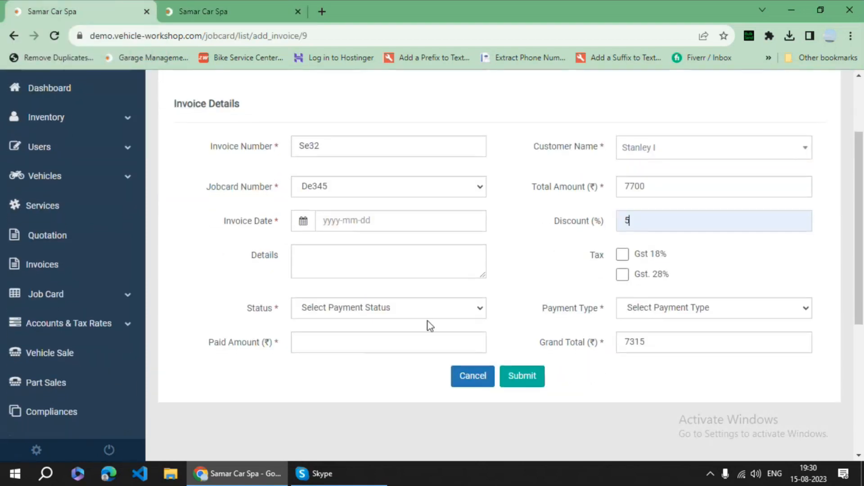
pyautogui.click(348, 224)
pyautogui.click(337, 310)
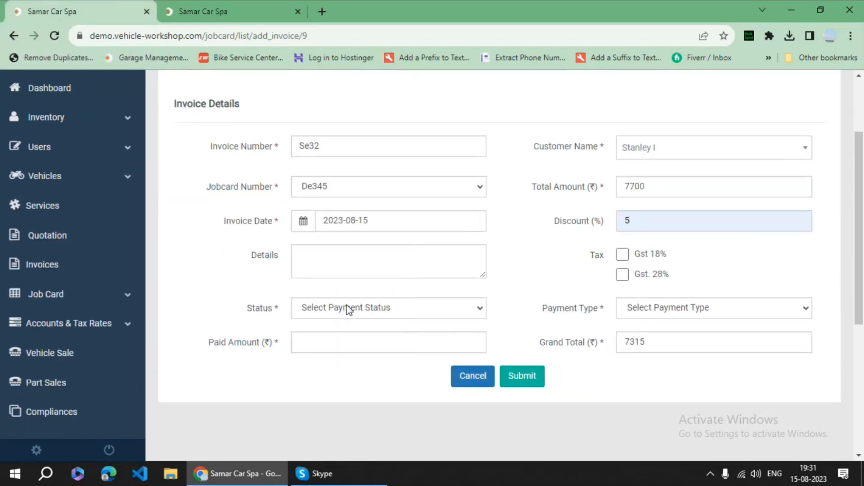
pyautogui.click(622, 255)
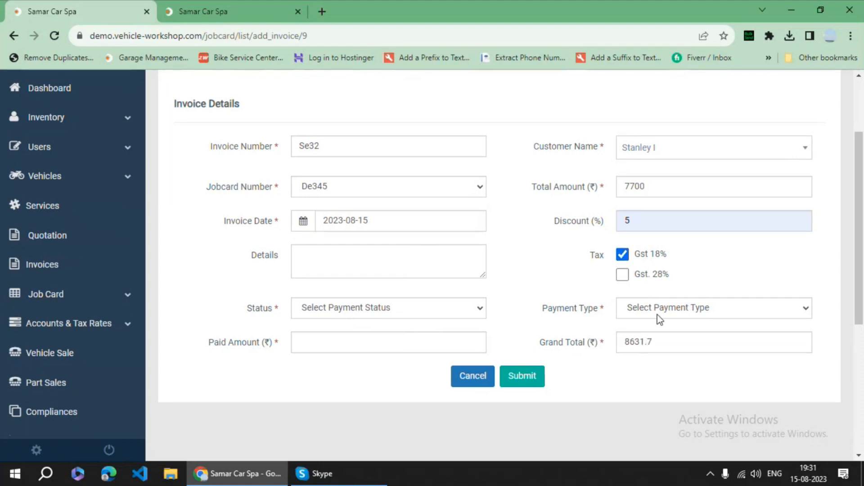
pyautogui.click(384, 310)
pyautogui.click(347, 358)
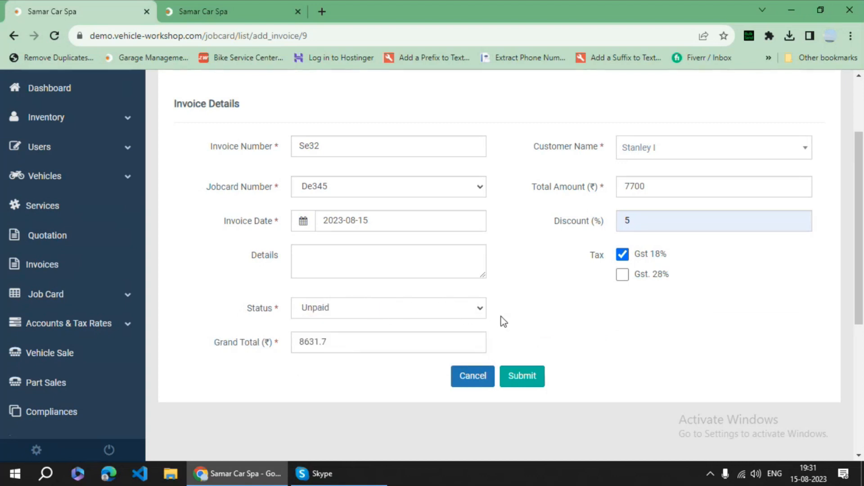
pyautogui.click(525, 377)
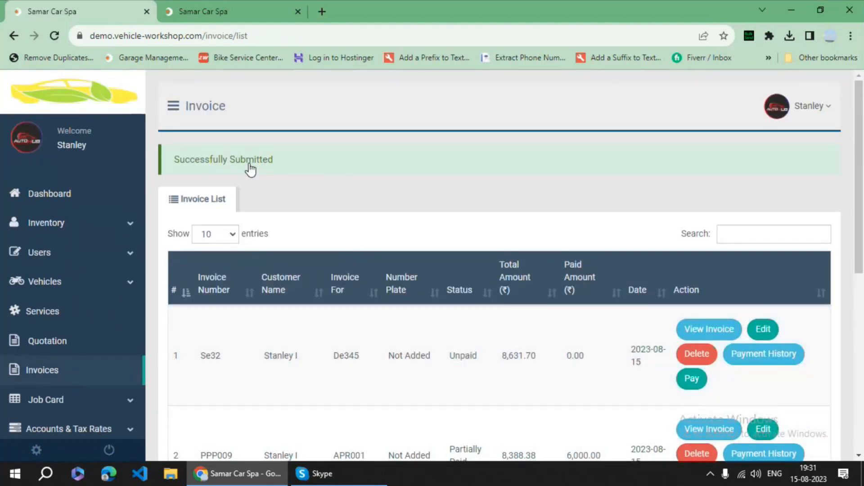
pyautogui.scroll(-1, 320, 180)
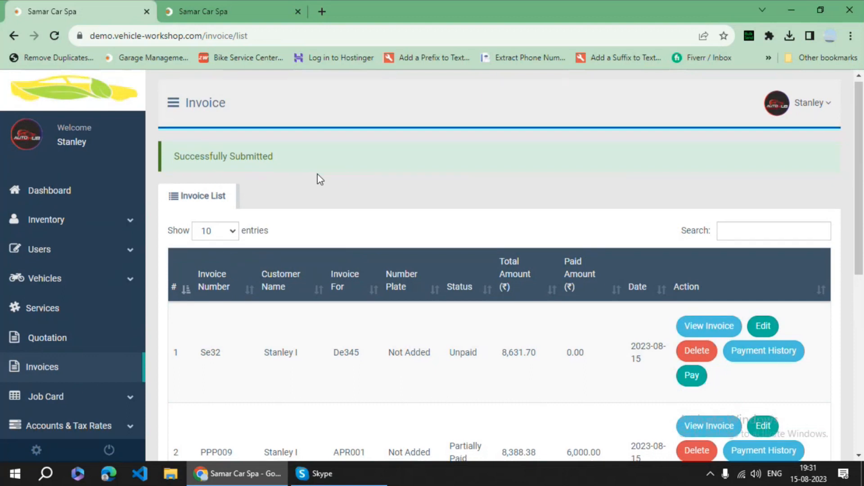
pyautogui.scroll(-3, 320, 180)
pyautogui.click(74, 325)
pyautogui.click(66, 342)
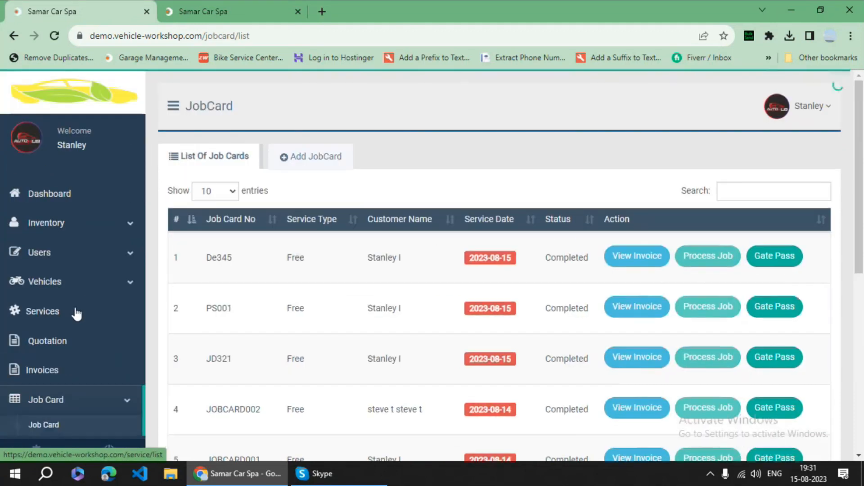
pyautogui.scroll(-1, 78, 336)
pyautogui.click(62, 330)
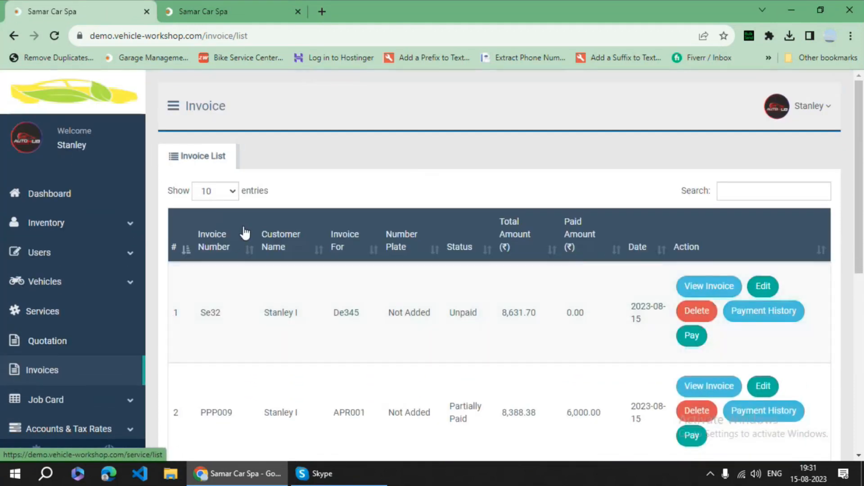
pyautogui.scroll(-1, 322, 256)
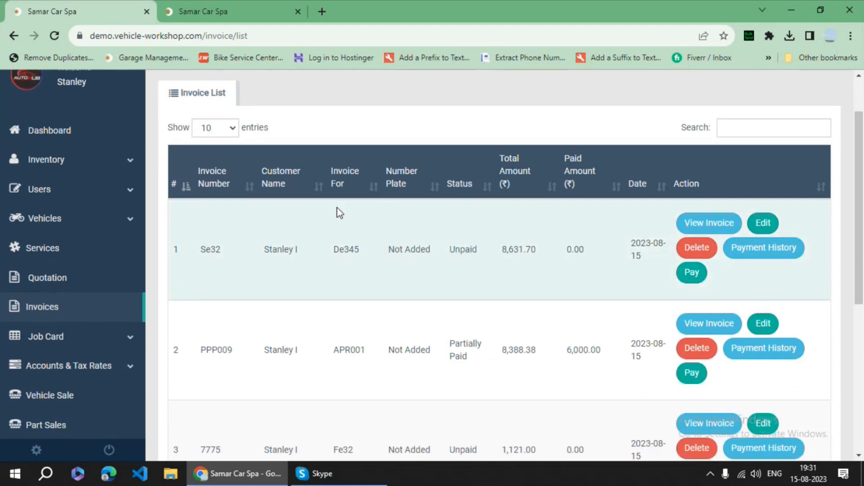
pyautogui.click(718, 230)
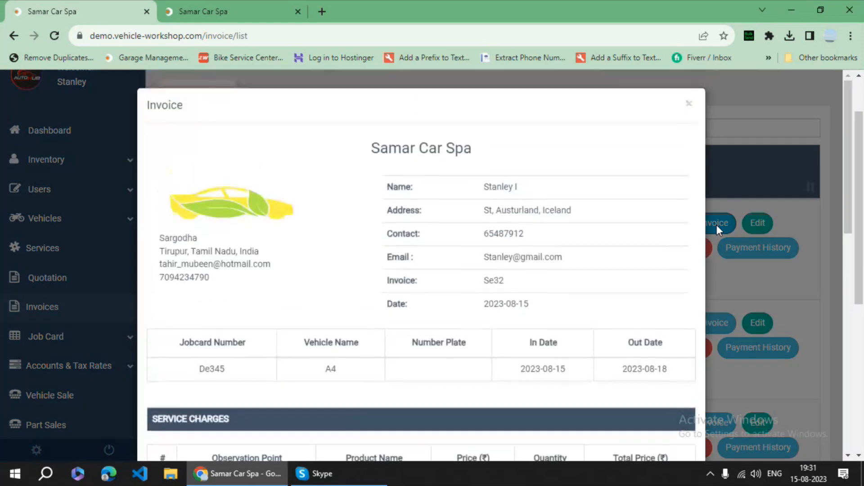
pyautogui.scroll(-3, 277, 237)
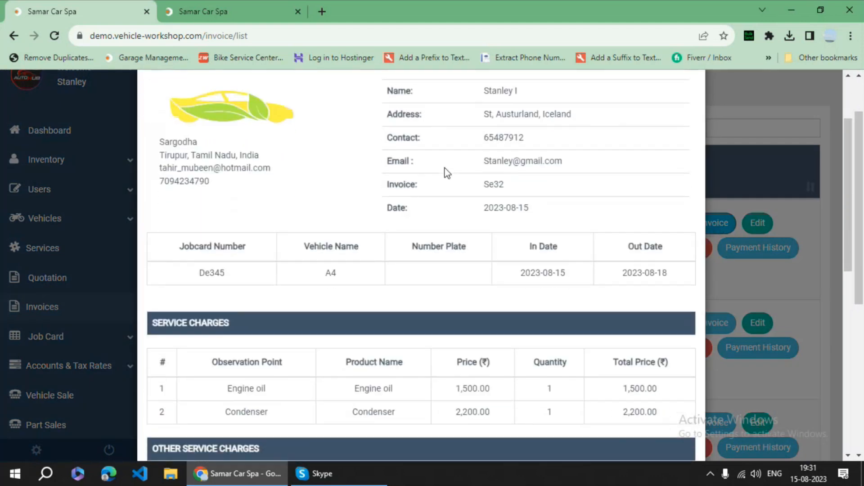
pyautogui.scroll(-1, 259, 214)
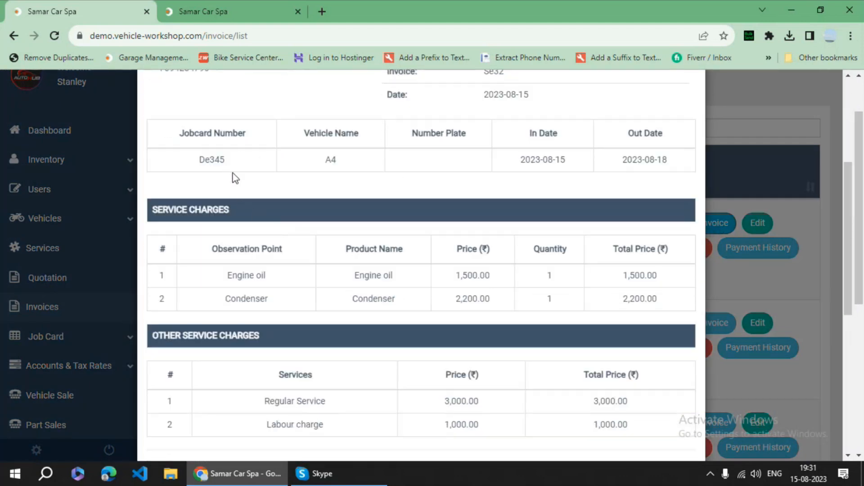
pyautogui.scroll(-2, 279, 227)
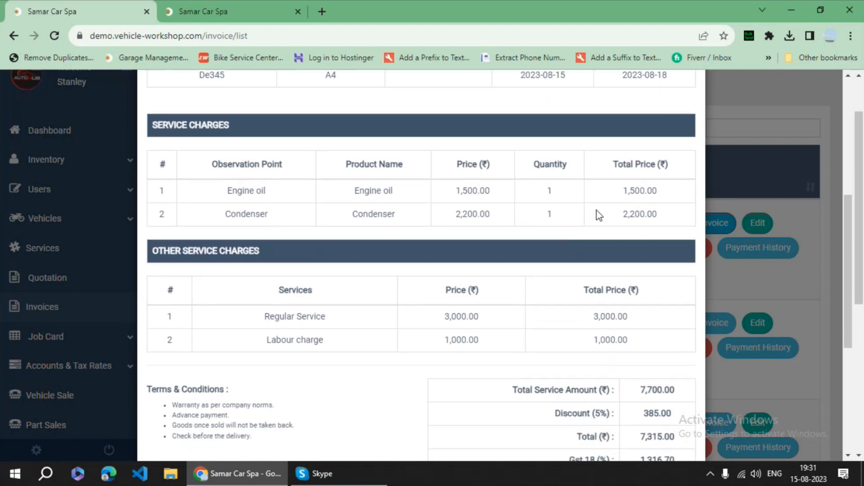
pyautogui.scroll(-2, 344, 295)
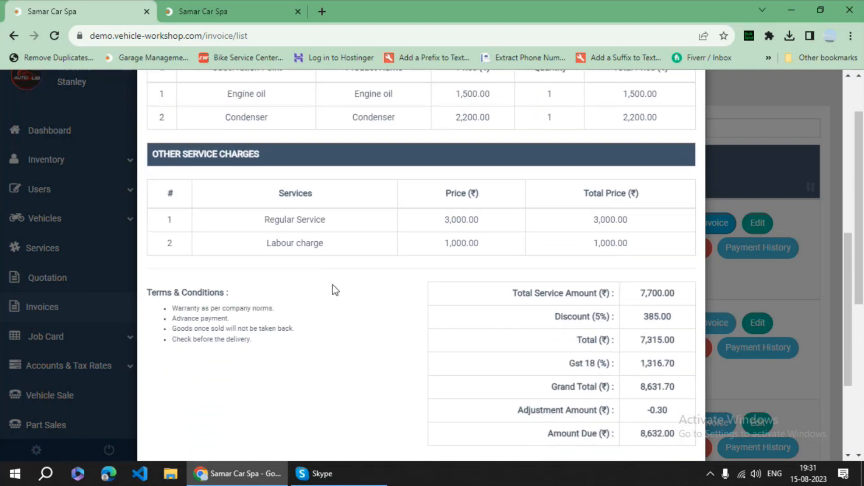
pyautogui.scroll(-2, 336, 290)
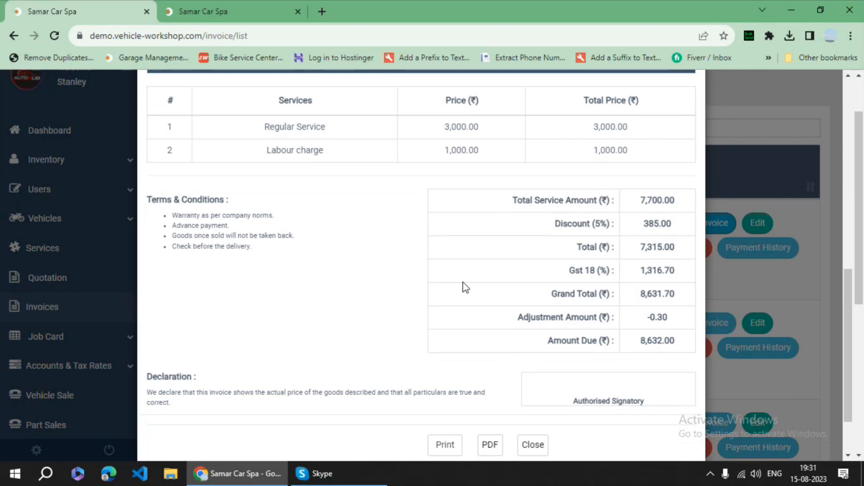
pyautogui.scroll(-1, 596, 274)
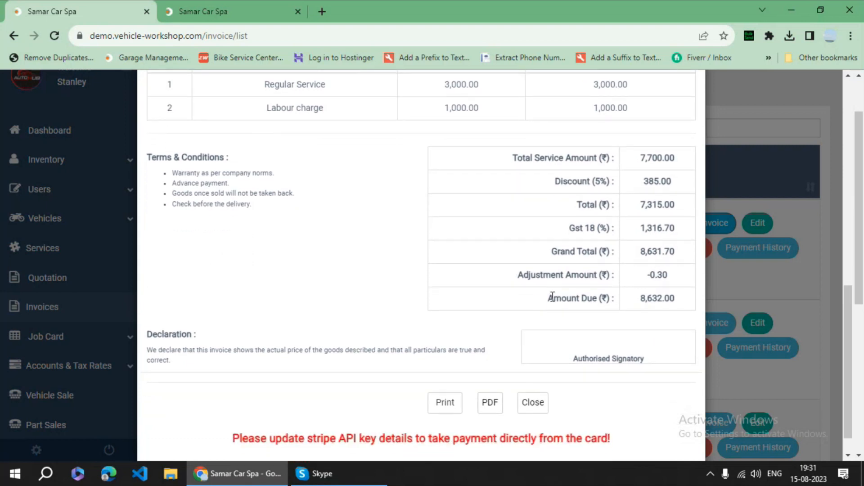
pyautogui.scroll(-1, 552, 299)
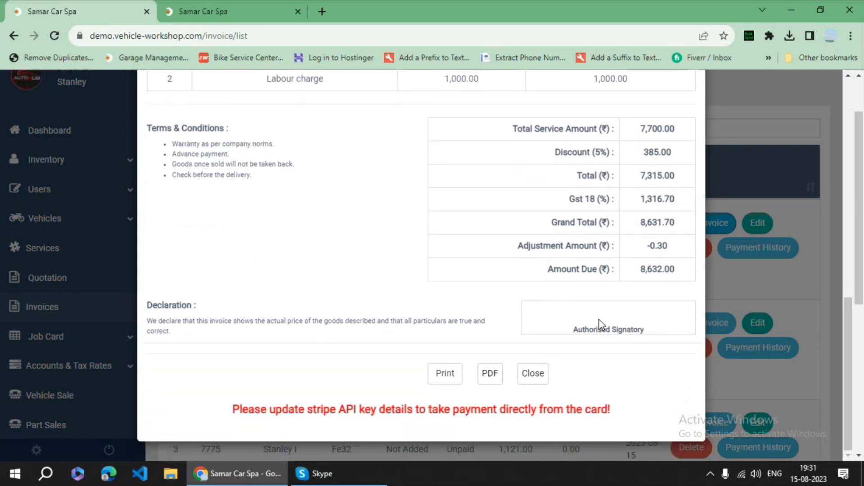
# - Preview invoice Se32 for printing, cancel the print dialog, and return to the job card list
pyautogui.click(447, 378)
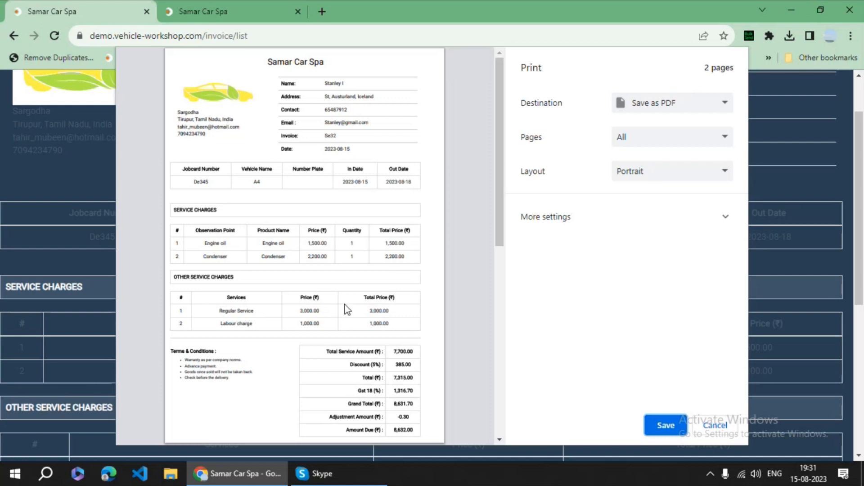
pyautogui.scroll(-3, 345, 304)
pyautogui.scroll(3, 344, 305)
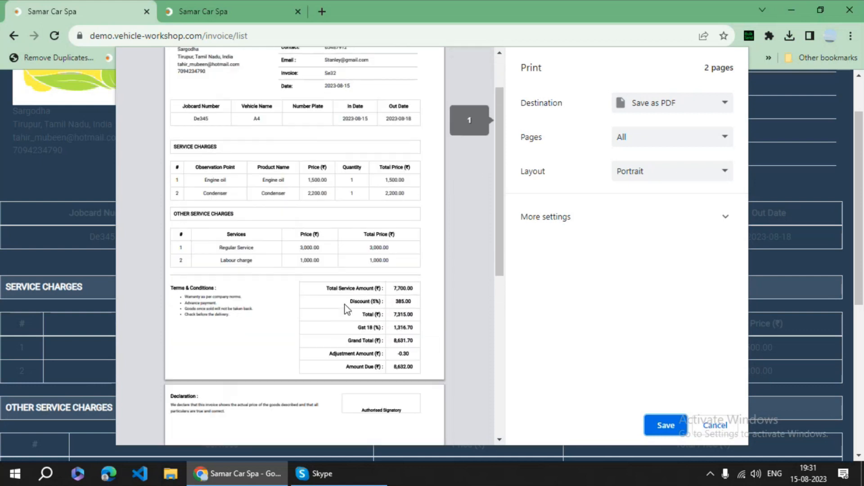
pyautogui.click(722, 430)
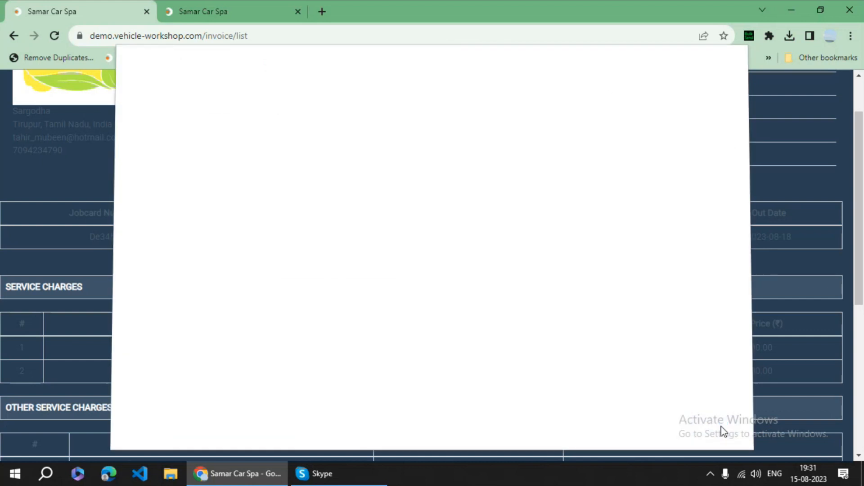
pyautogui.click(14, 36)
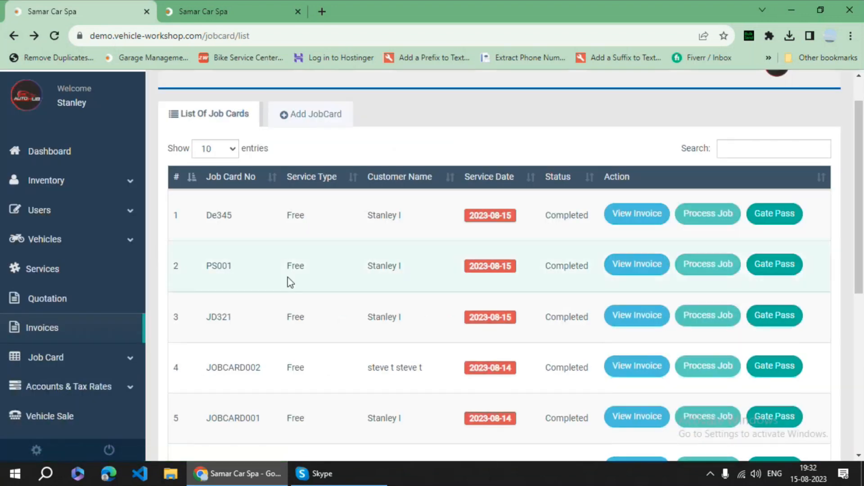
# - Open the Services report under Reports
pyautogui.scroll(-1, 87, 331)
pyautogui.scroll(-1, 87, 331)
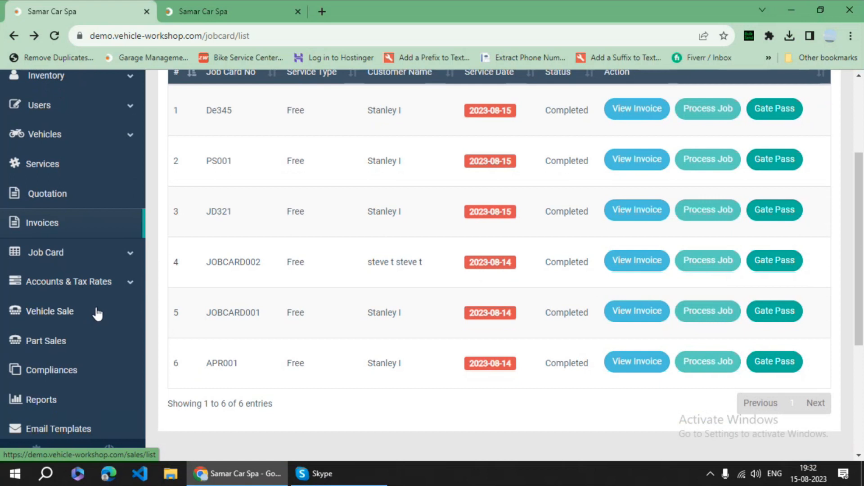
pyautogui.scroll(-1, 95, 317)
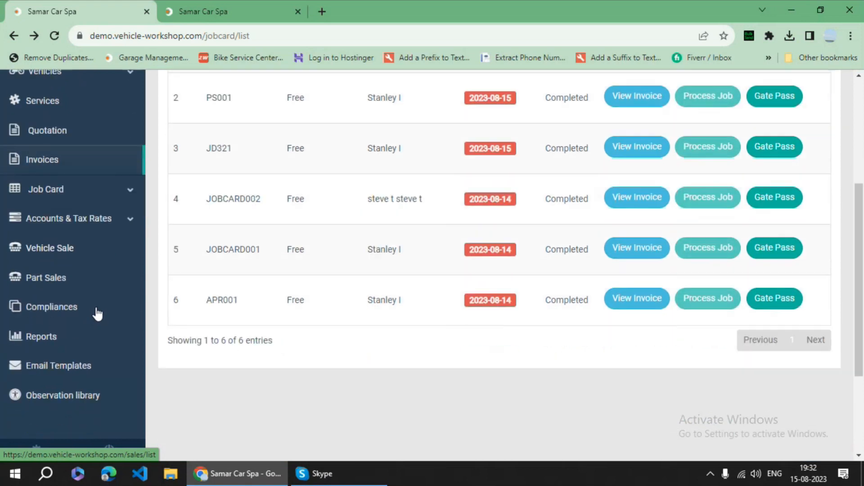
pyautogui.click(64, 340)
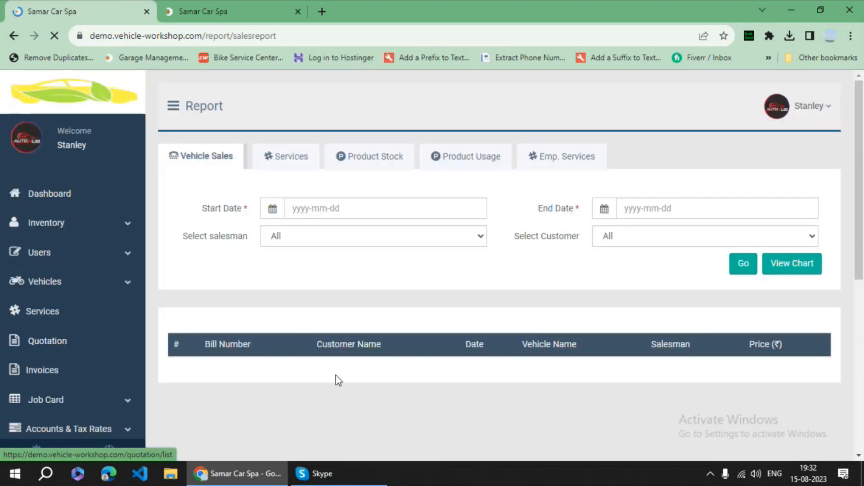
pyautogui.click(295, 162)
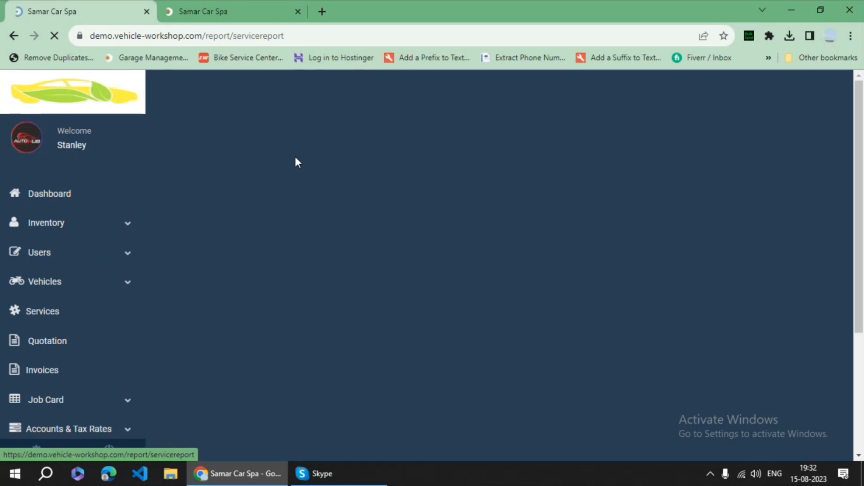
# - Open the Payment Method list under Accounts & Tax Rates
pyautogui.scroll(-2, 346, 372)
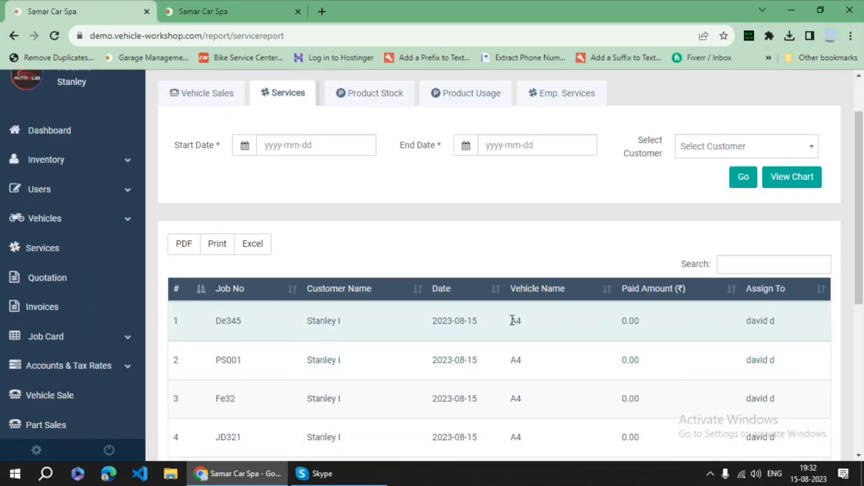
pyautogui.scroll(-1, 108, 355)
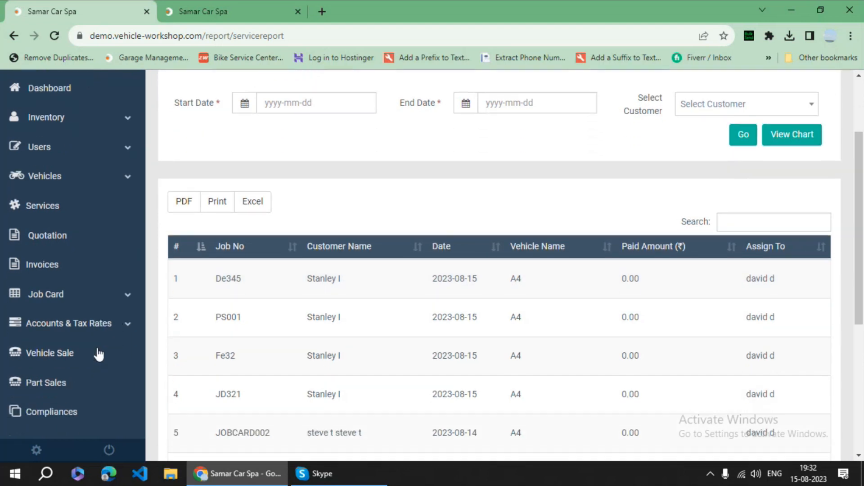
pyautogui.click(100, 330)
pyautogui.scroll(-1, 101, 330)
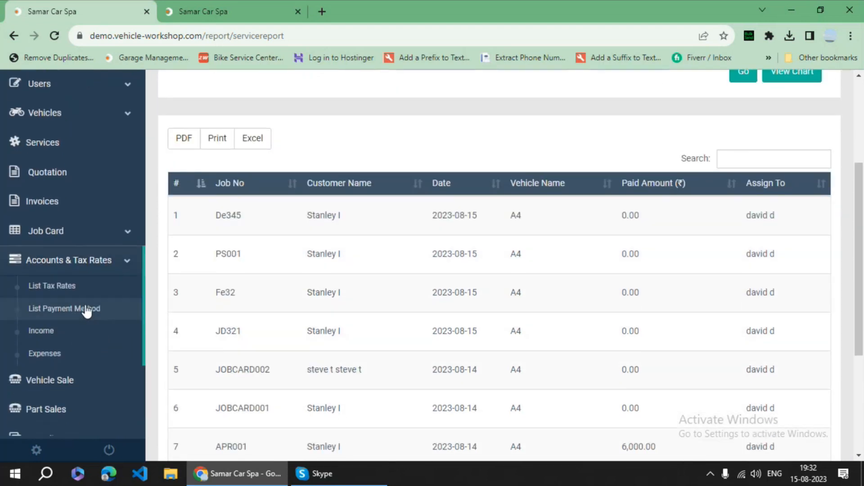
pyautogui.click(87, 309)
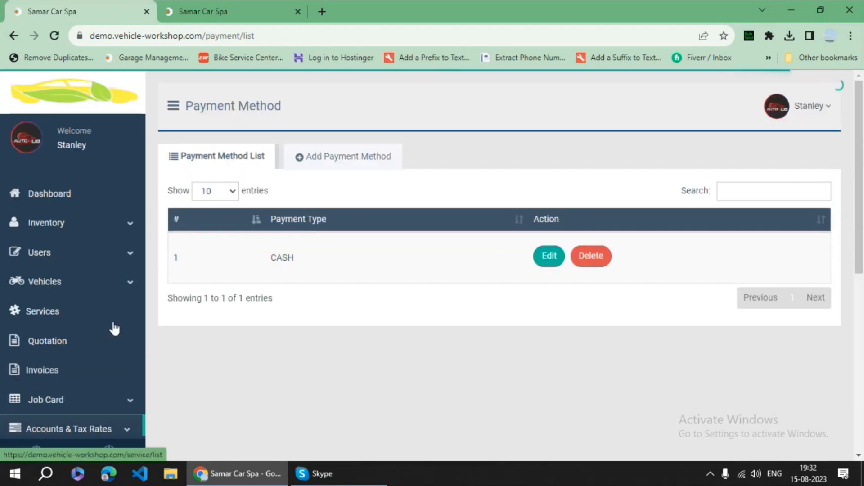
# - Add a payment method named stripe
pyautogui.click(339, 161)
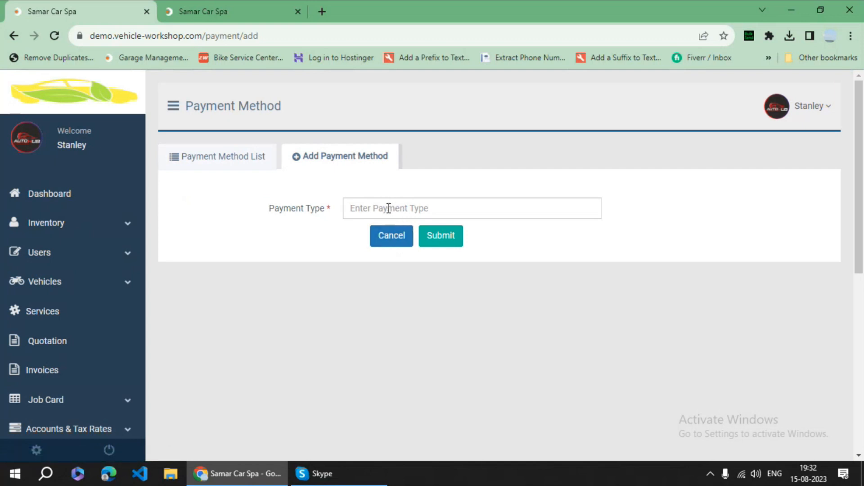
pyautogui.click(388, 208)
pyautogui.write('stripe')
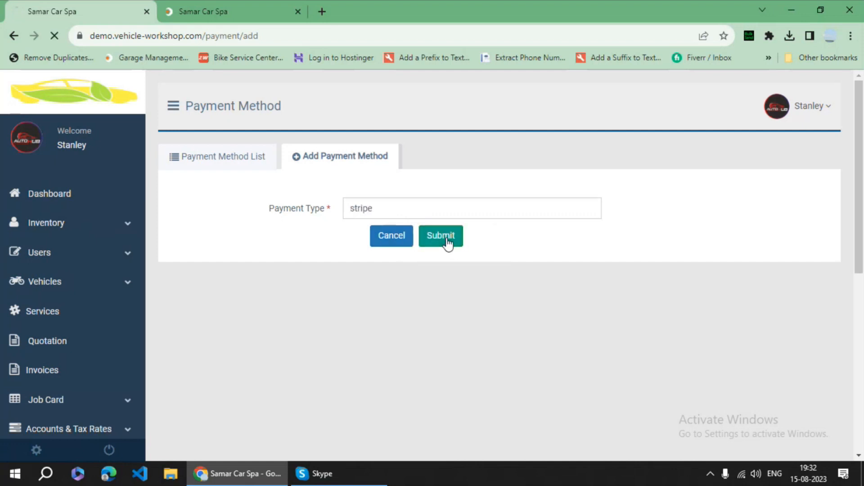
pyautogui.click(445, 243)
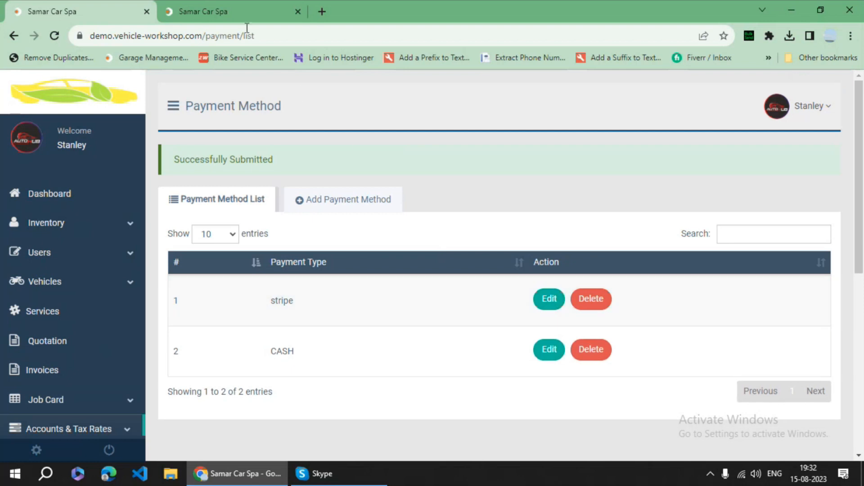
# - View the Stripe settings in the other tab, then return to the payment methods
pyautogui.click(240, 15)
pyautogui.scroll(-2, 108, 333)
pyautogui.scroll(-2, 103, 341)
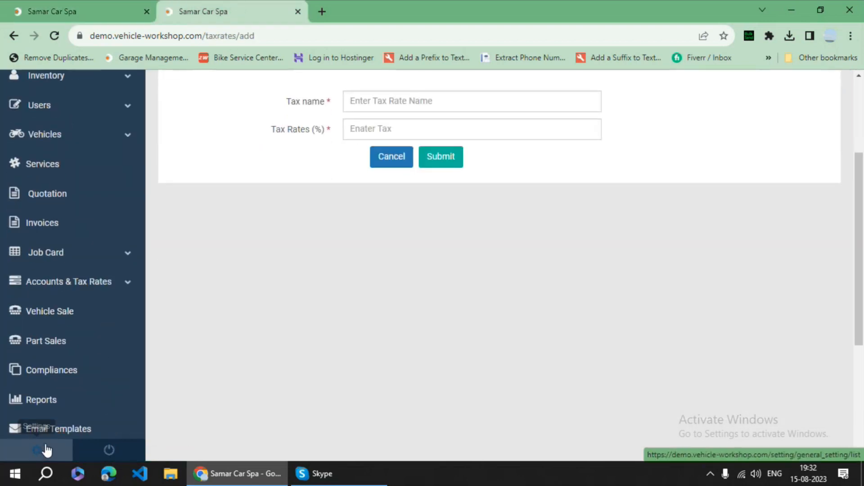
pyautogui.click(39, 449)
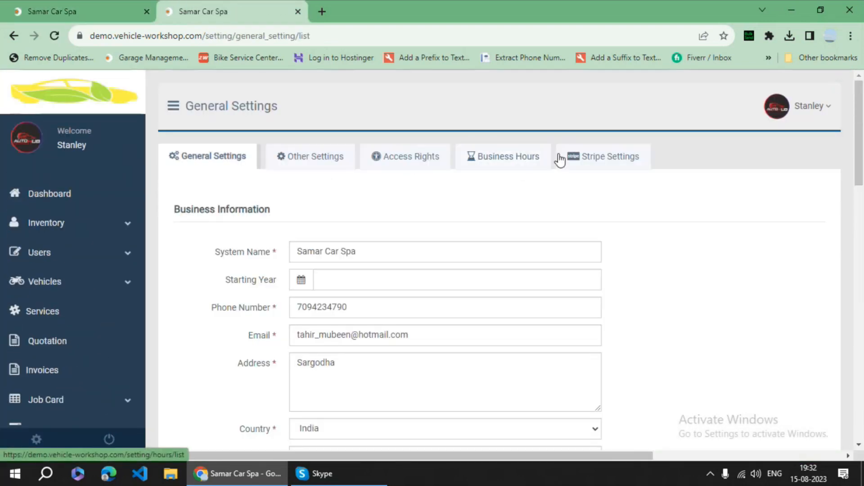
pyautogui.click(608, 157)
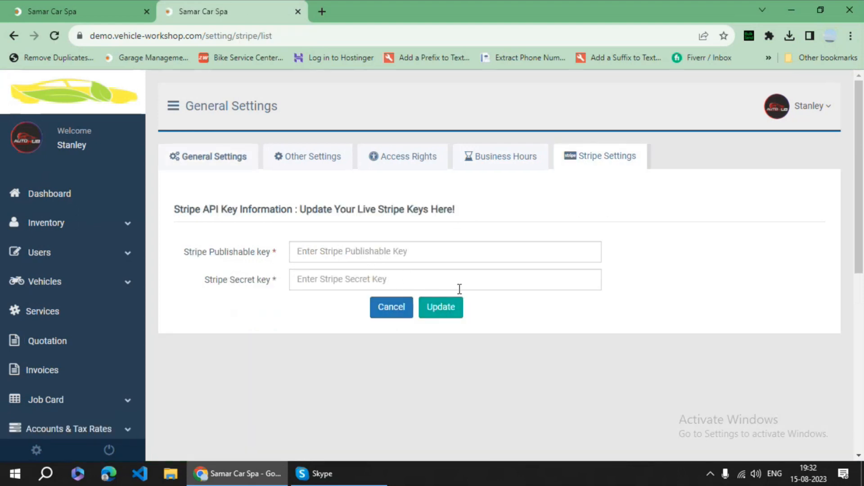
pyautogui.click(90, 4)
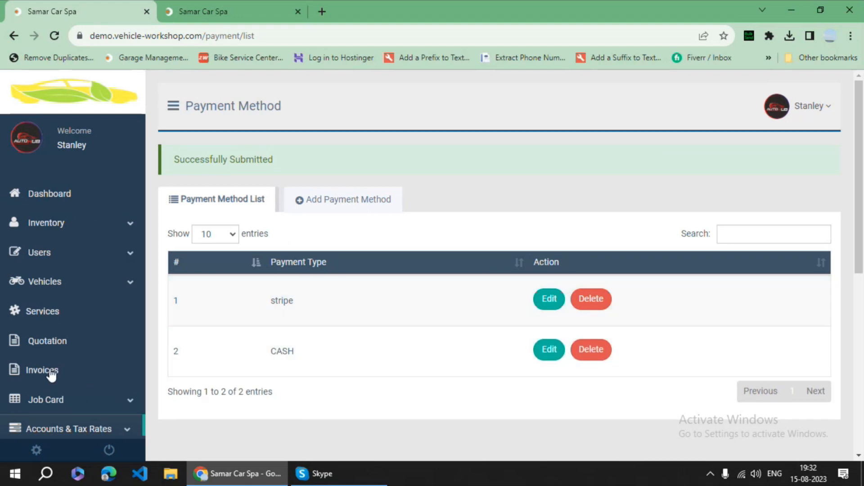
pyautogui.scroll(-1, 87, 365)
# - Open the invoice list from the Job Card section
pyautogui.click(87, 366)
pyautogui.click(111, 388)
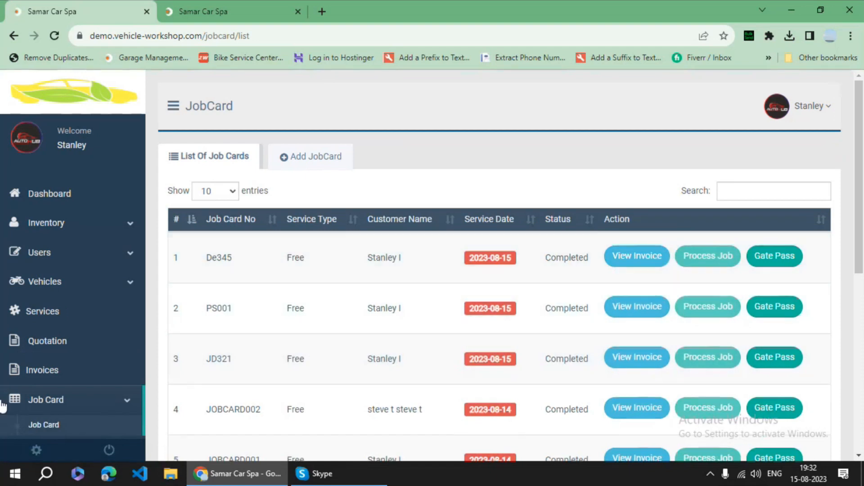
pyautogui.click(55, 375)
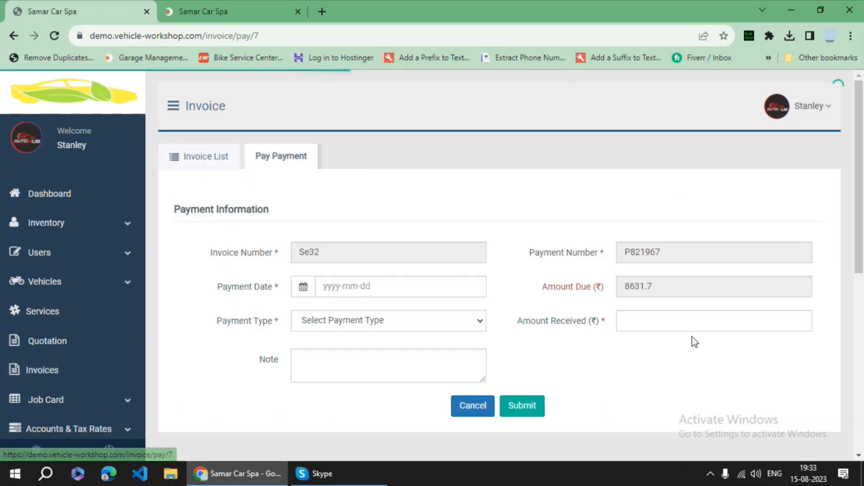
pyautogui.scroll(-1, 602, 295)
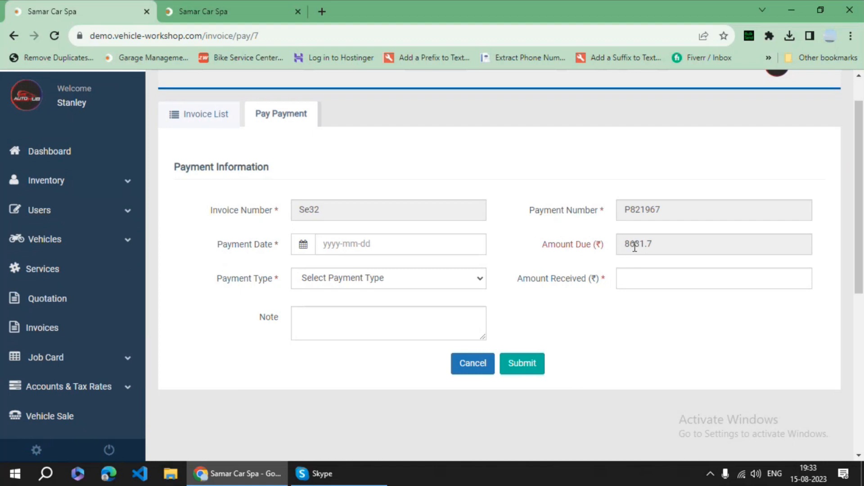
# - Record a 6000 CASH payment dated 15 August 2023 against invoice Se32
pyautogui.click(402, 280)
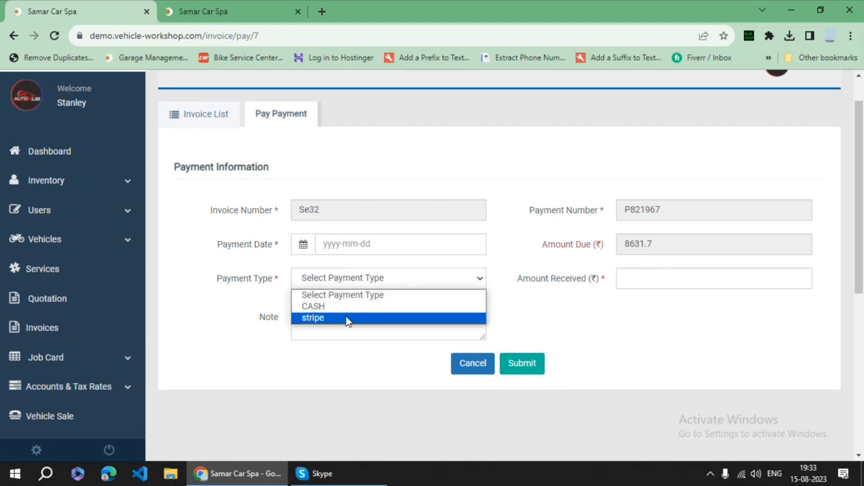
pyautogui.click(344, 306)
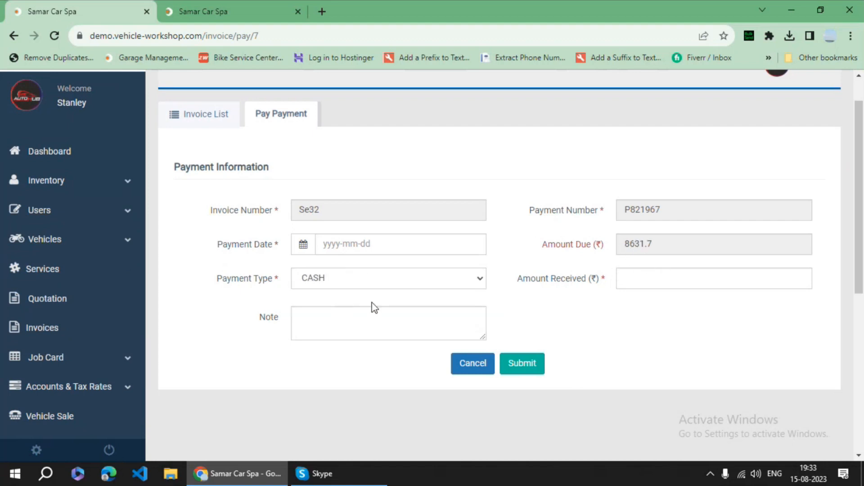
pyautogui.click(648, 279)
pyautogui.click(697, 311)
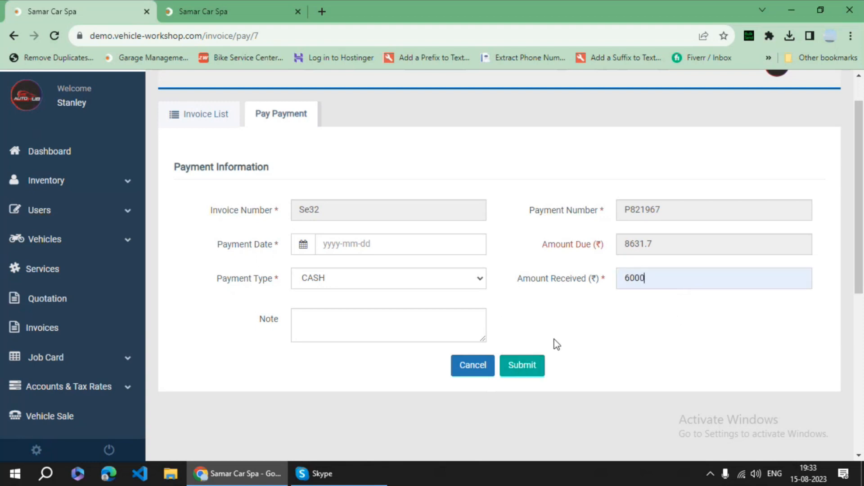
pyautogui.click(534, 368)
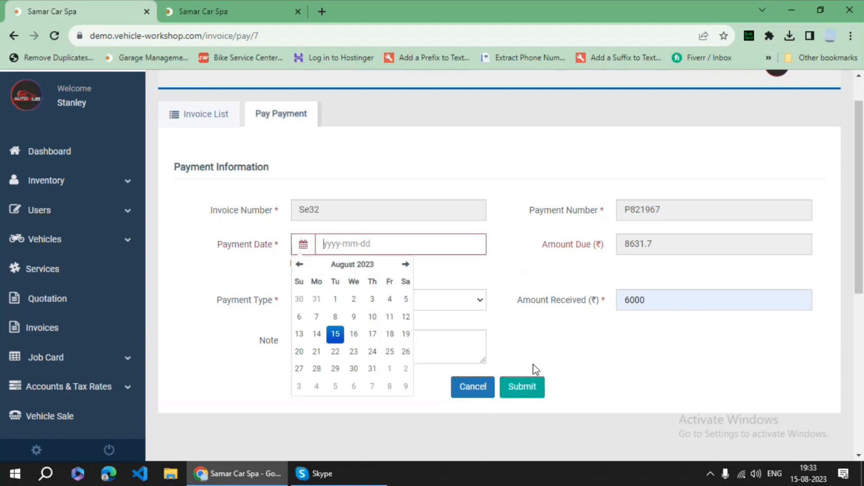
pyautogui.click(338, 335)
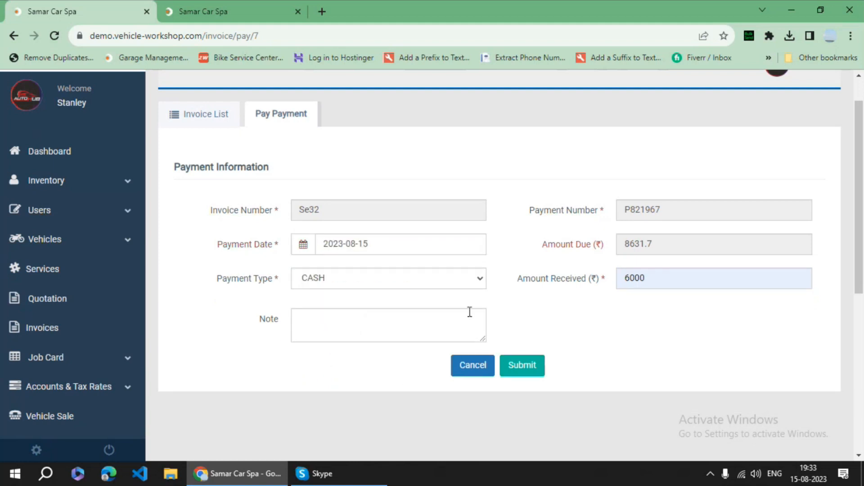
pyautogui.click(526, 366)
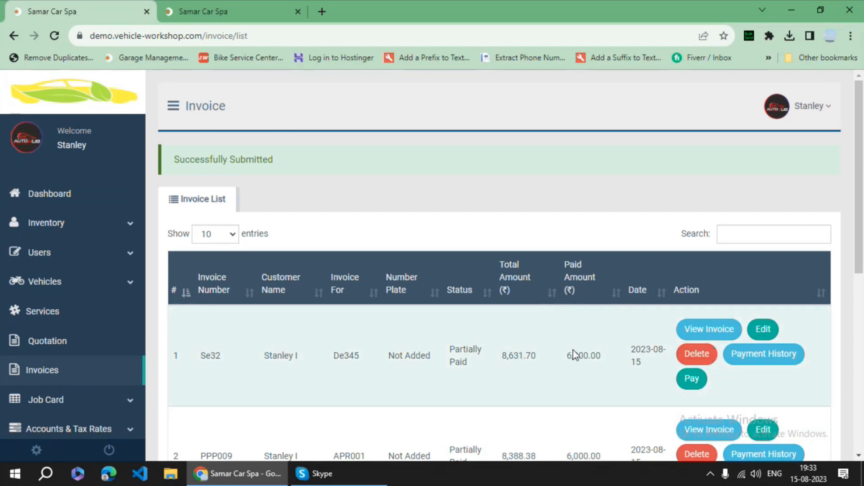
pyautogui.scroll(-1, 720, 342)
pyautogui.click(759, 313)
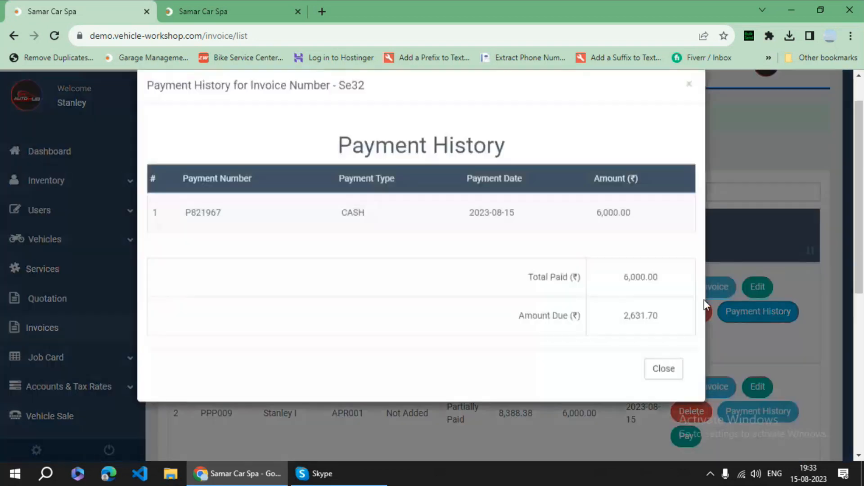
pyautogui.scroll(-1, 623, 315)
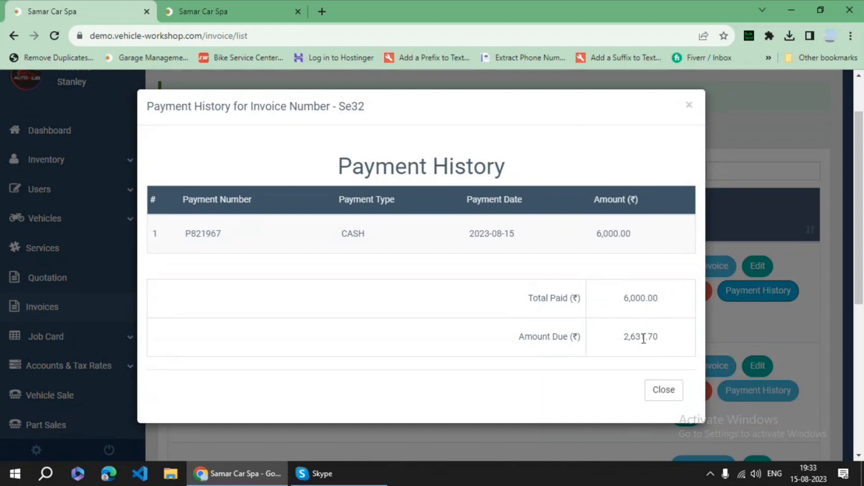
pyautogui.click(658, 393)
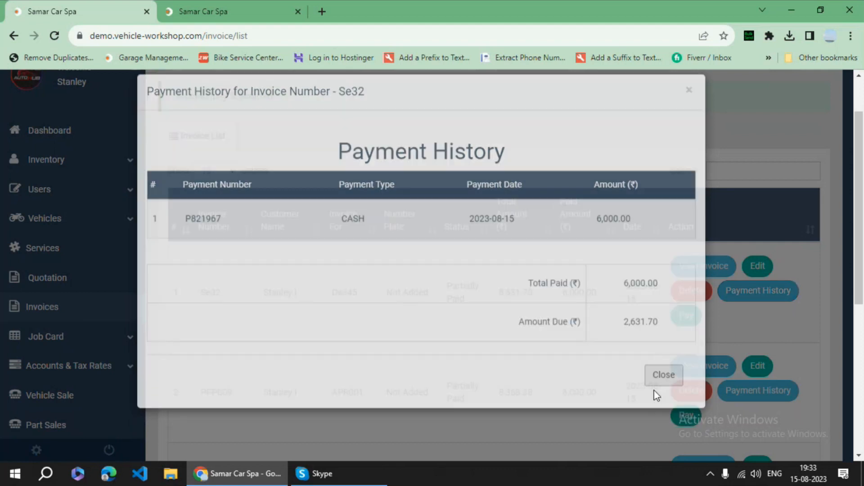
pyautogui.scroll(-2, 102, 239)
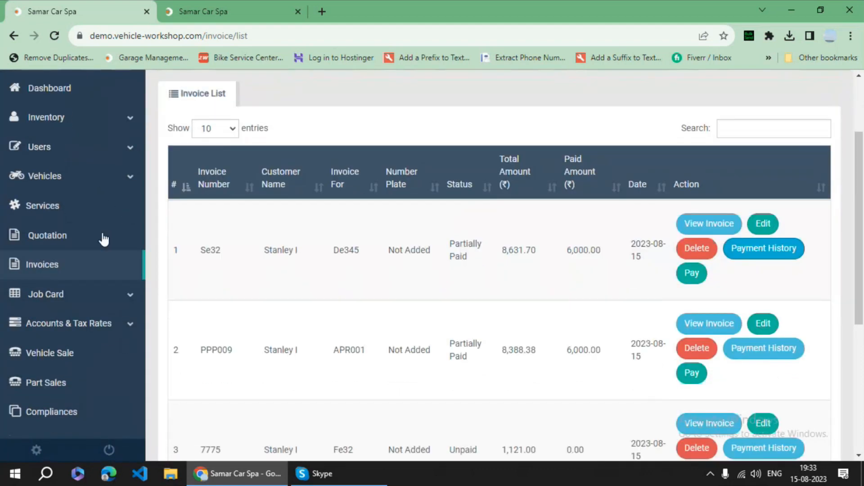
# - View the Add Vehicle Sale form, then the Part Sales list with its single sale sd23
pyautogui.click(68, 297)
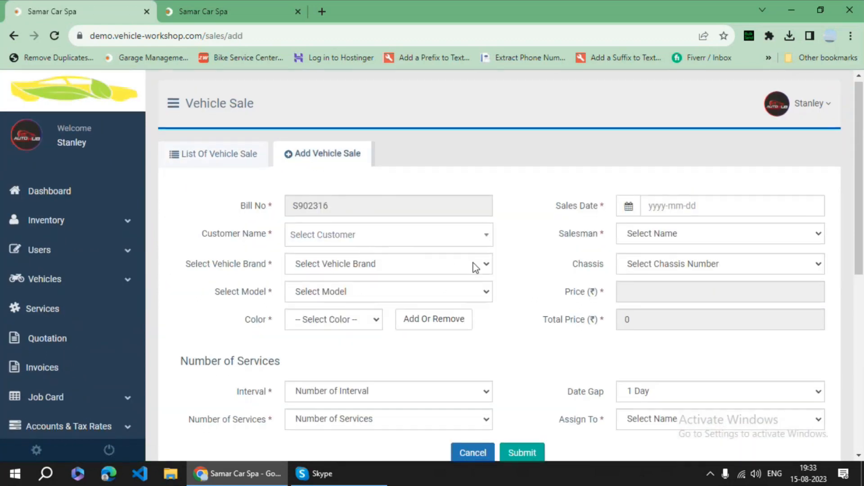
pyautogui.scroll(-3, 550, 296)
pyautogui.scroll(-2, 81, 323)
pyautogui.click(59, 301)
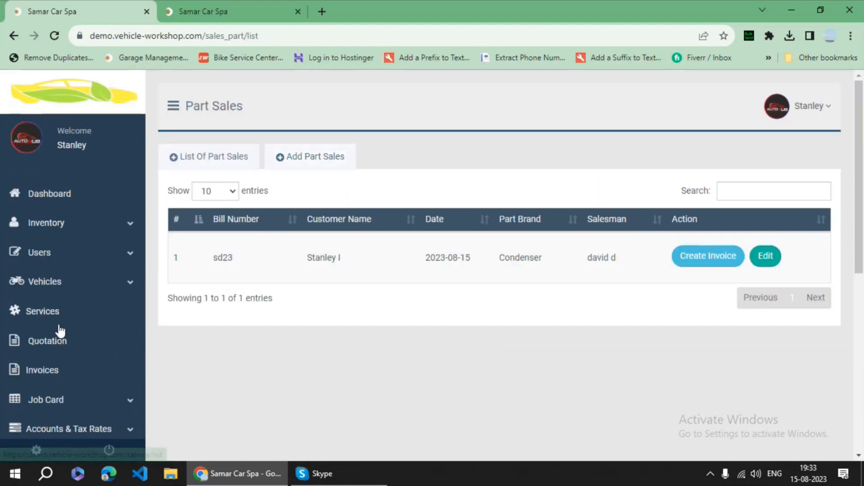
pyautogui.scroll(-3, 68, 333)
pyautogui.scroll(-3, 88, 358)
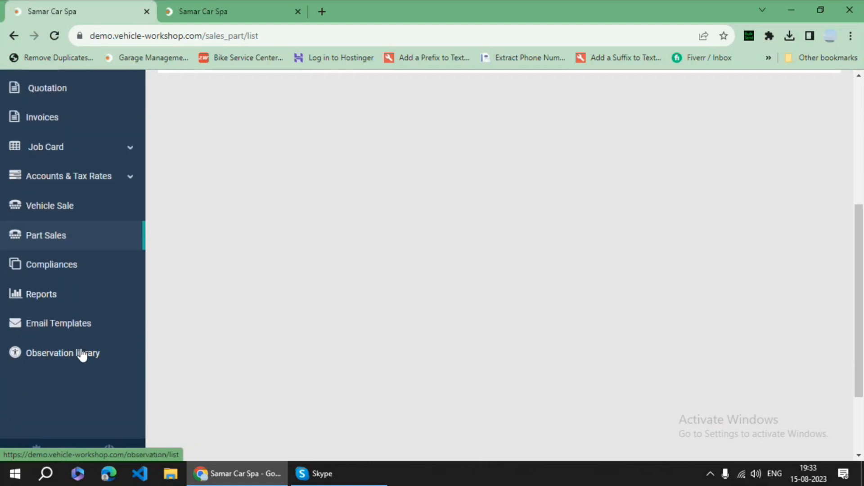
# - Expand the Users email template for registration notifications and scroll through its contents
pyautogui.click(78, 331)
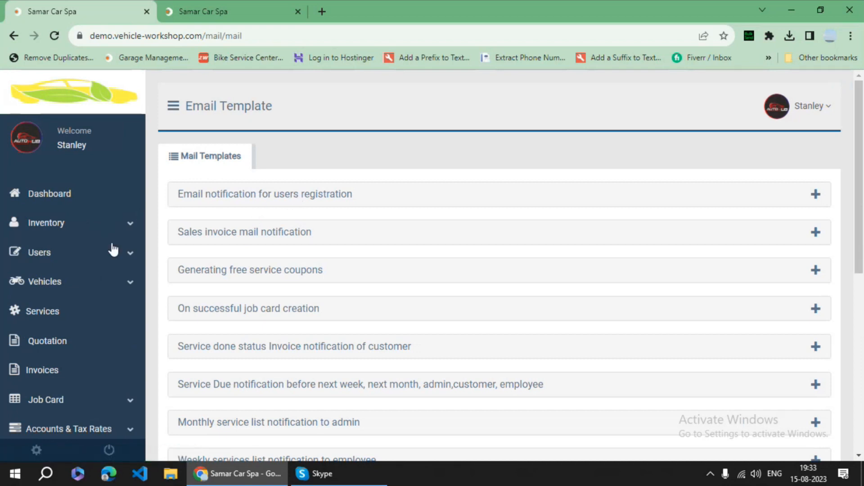
pyautogui.click(109, 259)
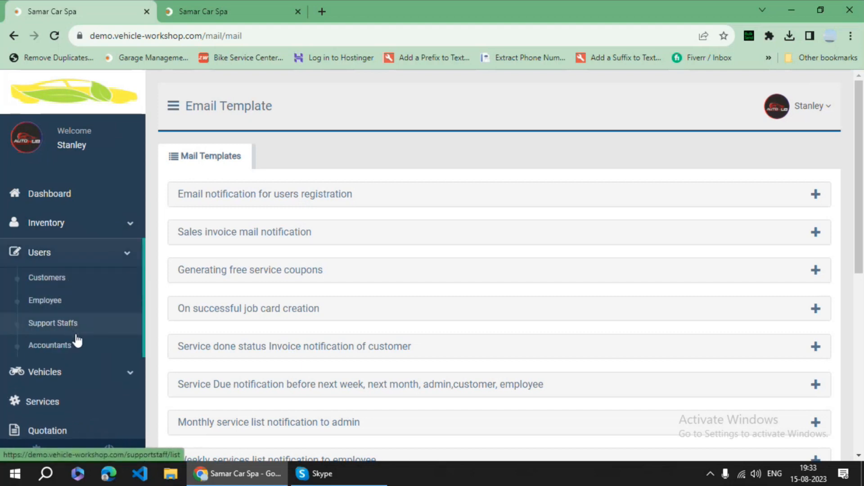
pyautogui.click(350, 198)
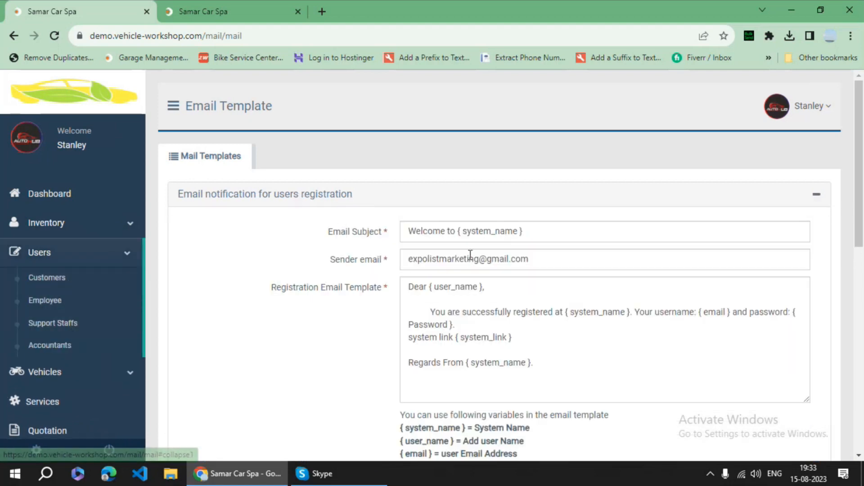
pyautogui.scroll(-1, 468, 270)
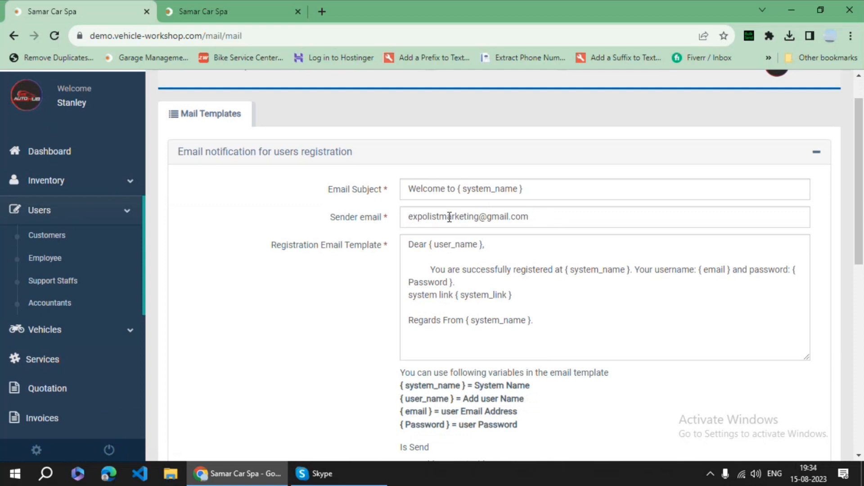
pyautogui.scroll(-3, 358, 277)
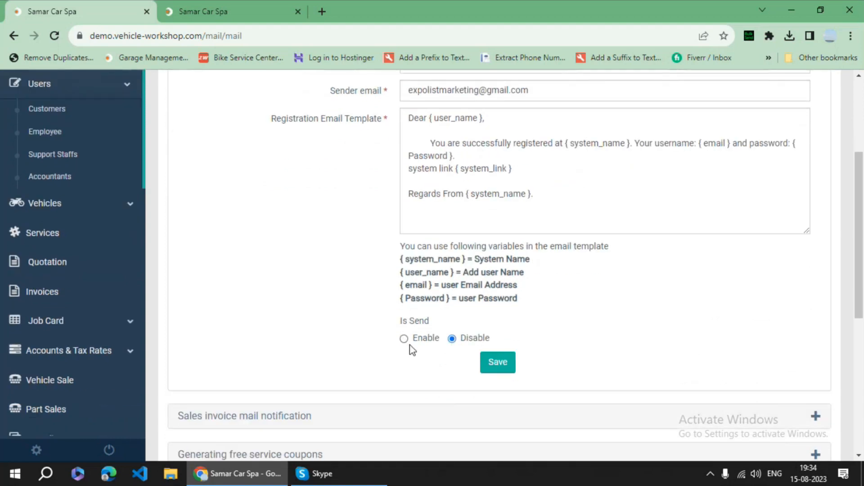
pyautogui.scroll(-4, 357, 297)
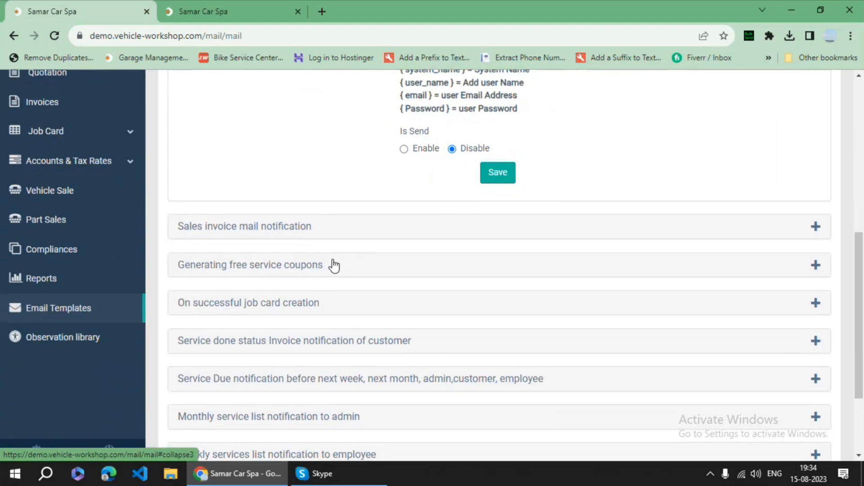
pyautogui.scroll(-1, 322, 270)
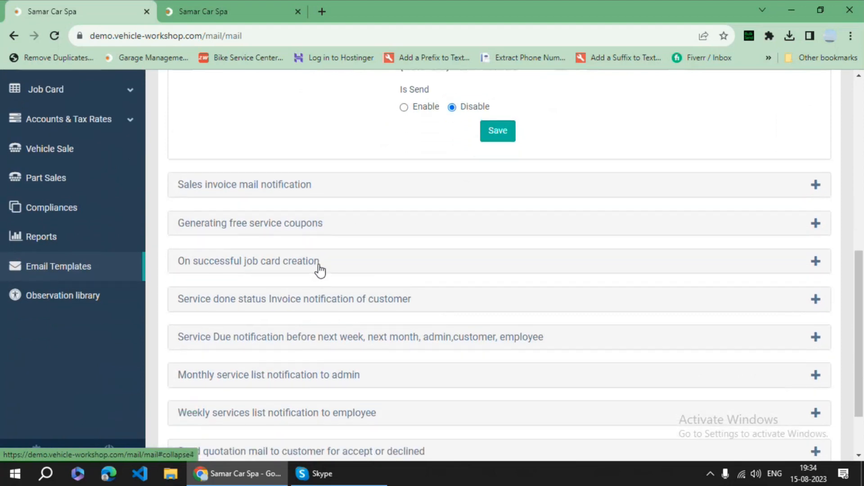
pyautogui.scroll(-2, 319, 270)
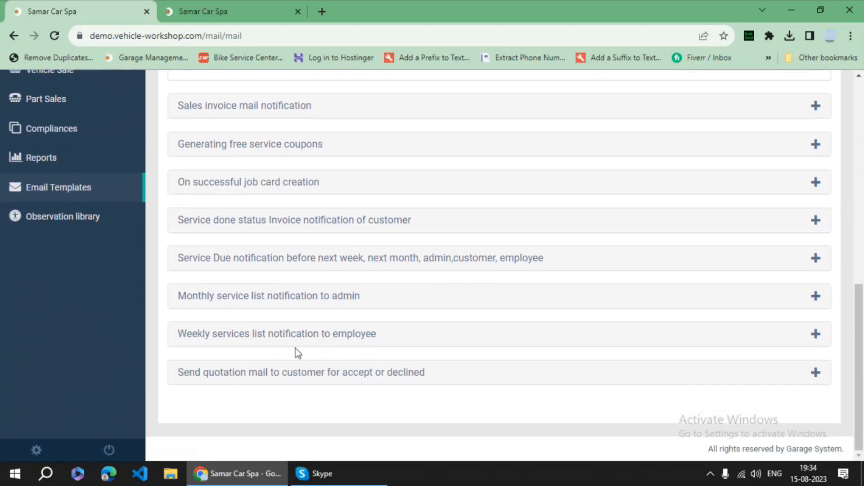
pyautogui.scroll(5, 100, 276)
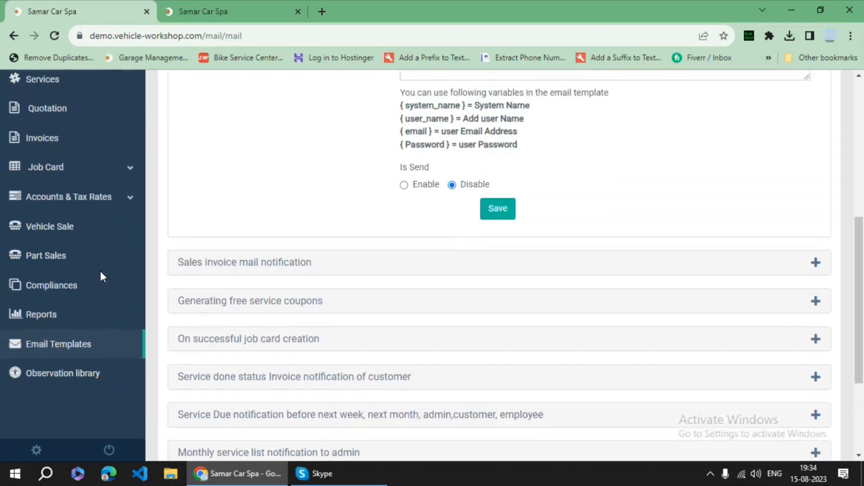
pyautogui.scroll(3, 77, 257)
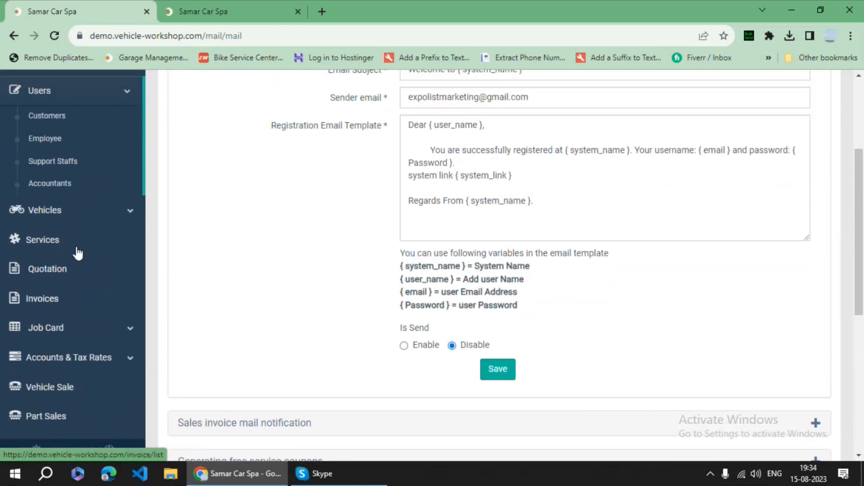
pyautogui.scroll(1, 90, 205)
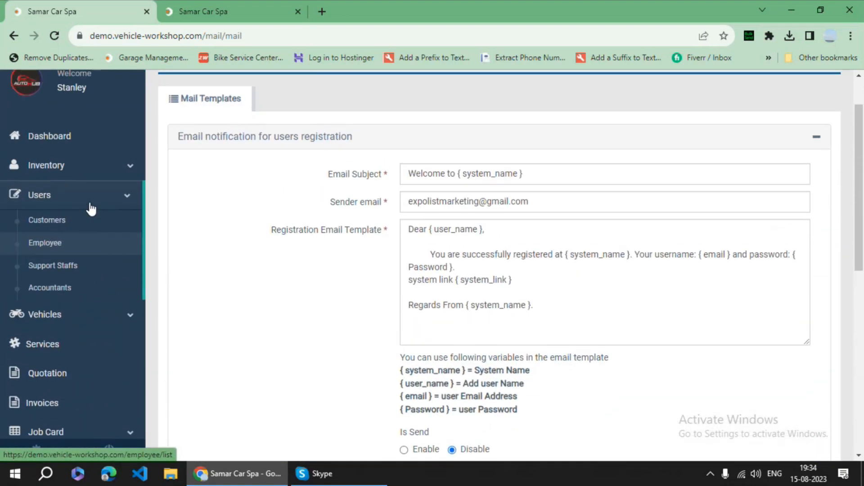
# - Browse the Inventory Suppliers, Product, Purchase and Stock lists
pyautogui.click(108, 174)
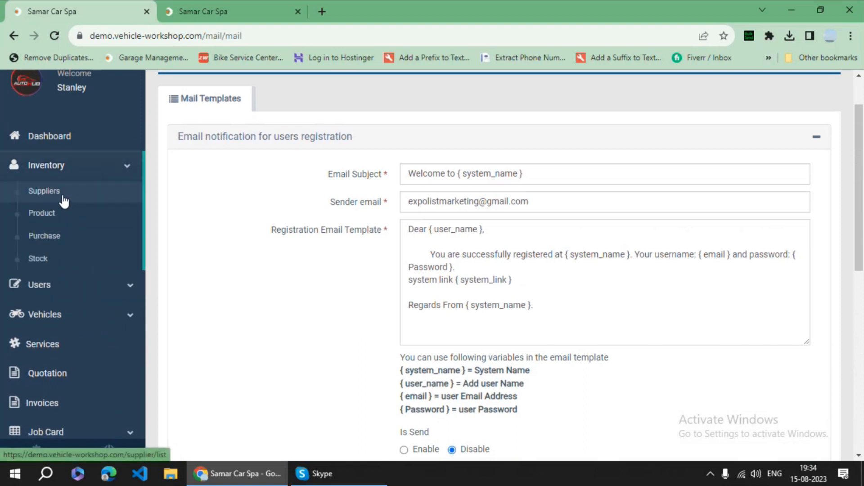
pyautogui.click(64, 201)
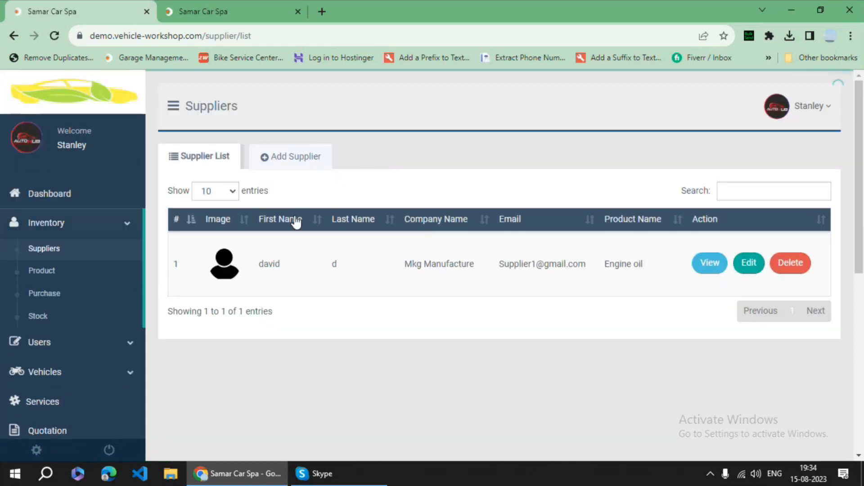
pyautogui.click(57, 279)
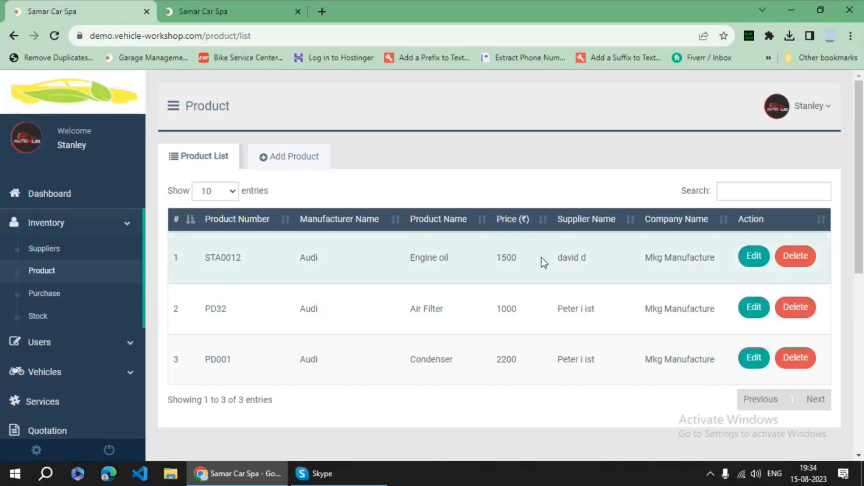
pyautogui.click(54, 297)
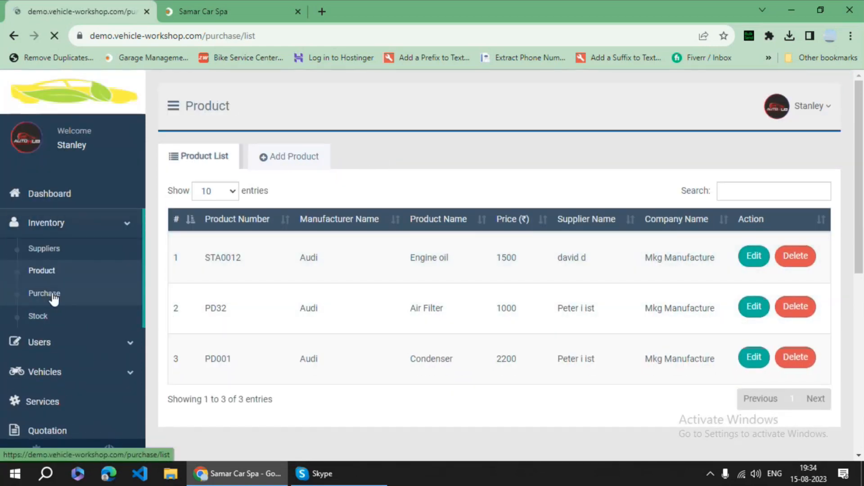
pyautogui.click(48, 317)
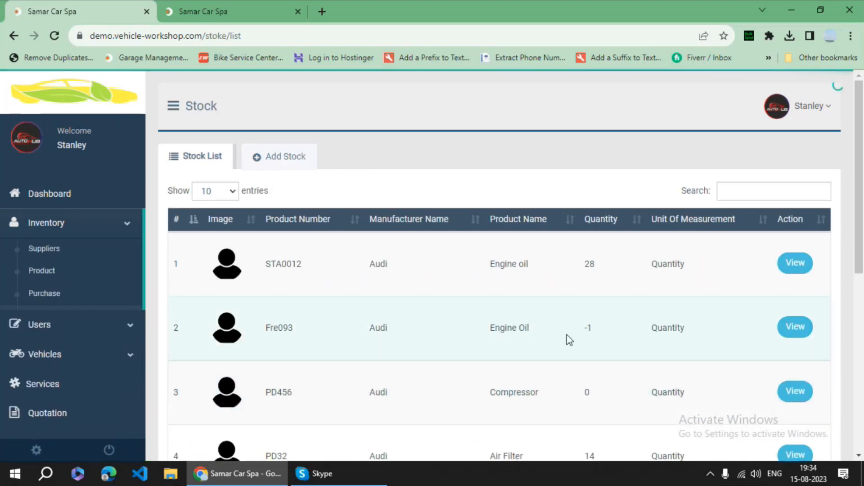
# - Collapse the Inventory menu and log out from the user account menu
pyautogui.click(69, 223)
pyautogui.scroll(-3, 85, 266)
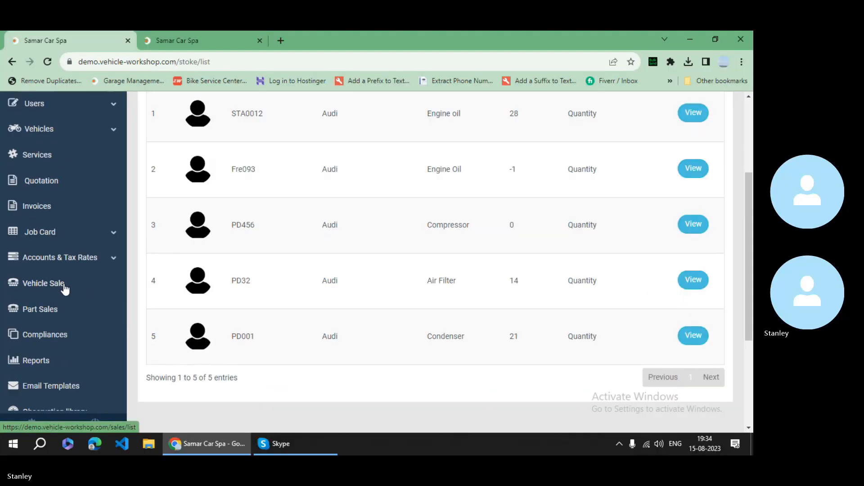
pyautogui.scroll(2, 65, 289)
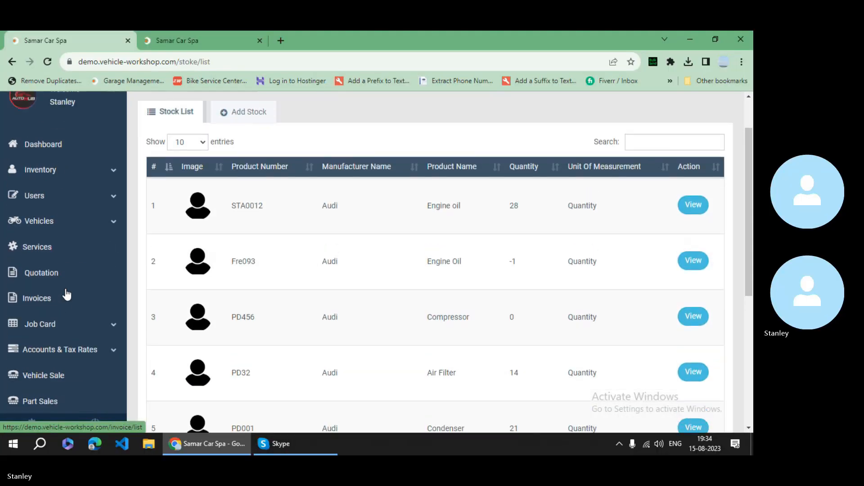
pyautogui.scroll(1, 67, 294)
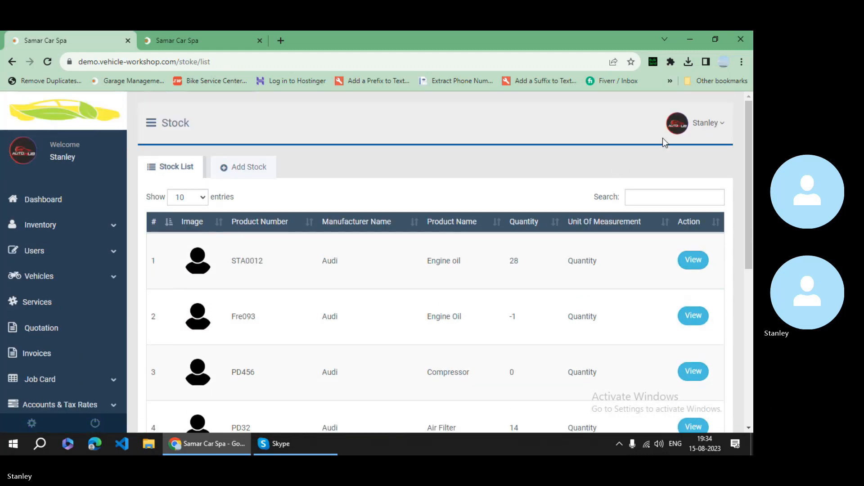
pyautogui.click(705, 124)
pyautogui.click(639, 202)
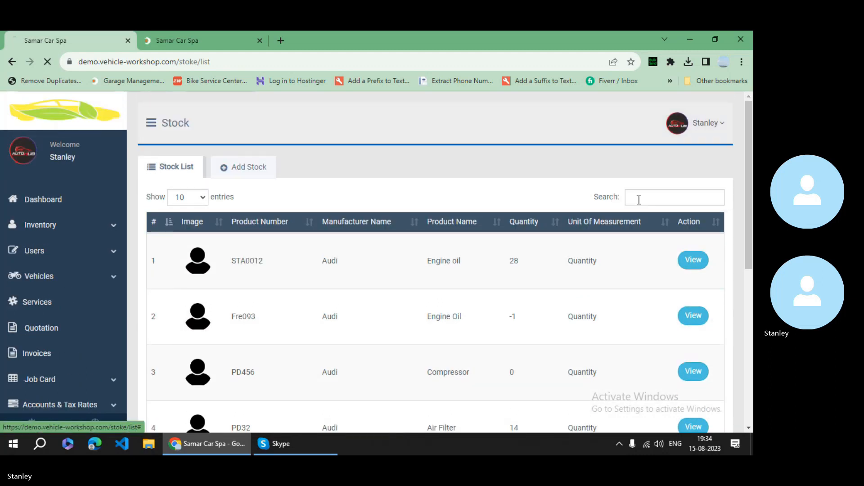